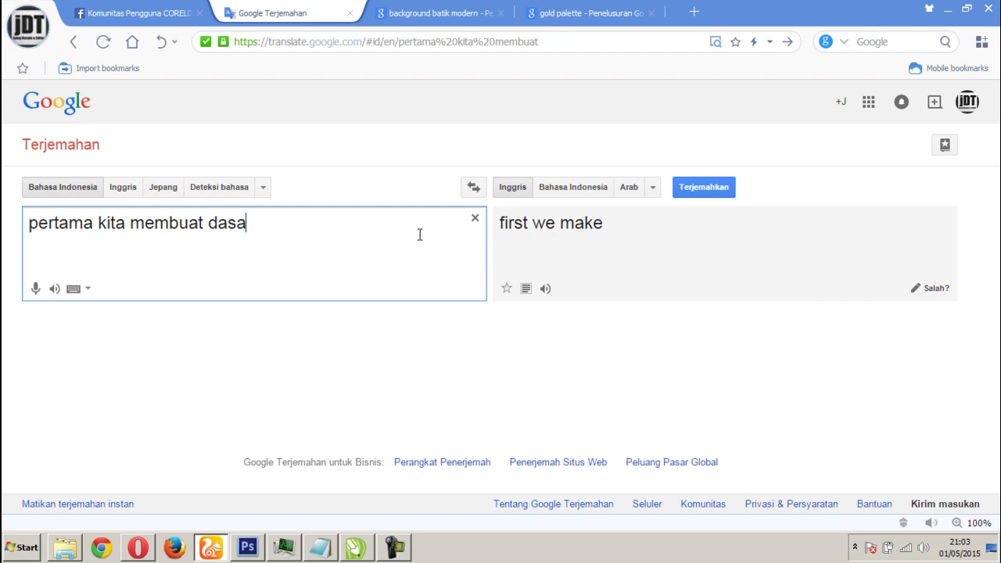
# Enter the Indonesian sentence "pertama kita membuat dasar terlebih dahulu" for translation into English
pyautogui.write('bih da')
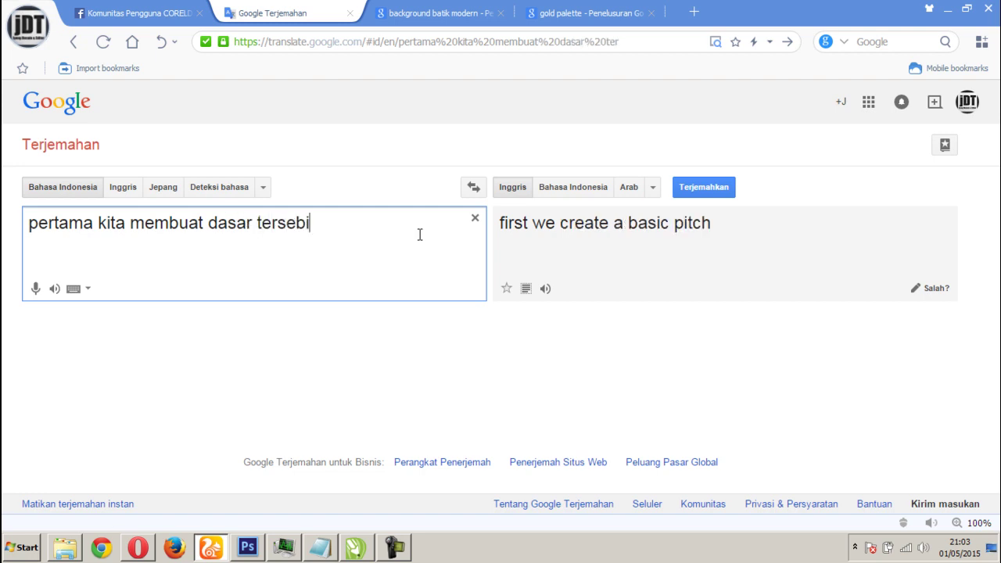
pyautogui.press('BackSpace')
pyautogui.press('BackSpace')
pyautogui.press('BackSpace')
pyautogui.press('BackSpace')
pyautogui.press('BackSpace')
pyautogui.press('BackSpace')
pyautogui.press('BackSpace')
pyautogui.press('BackSpace')
pyautogui.write('lebih dal')
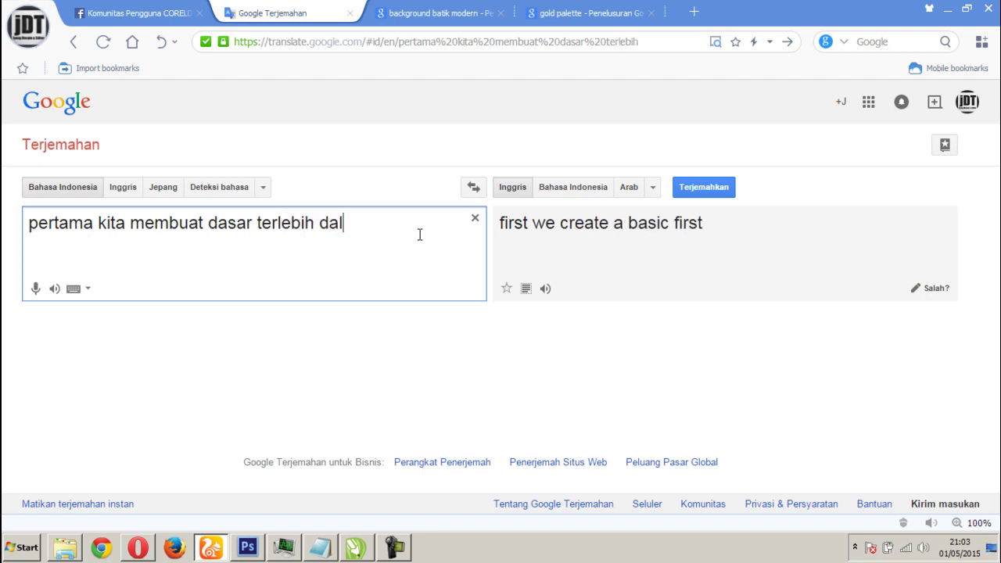
pyautogui.write('uhulu')
# Replace the source text with "kita membuat kotak dengan ukuran 3,5 cm x 2 cm" to translate it into English
pyautogui.hotkey('ctrl', 'a')
pyautogui.write('kita m')
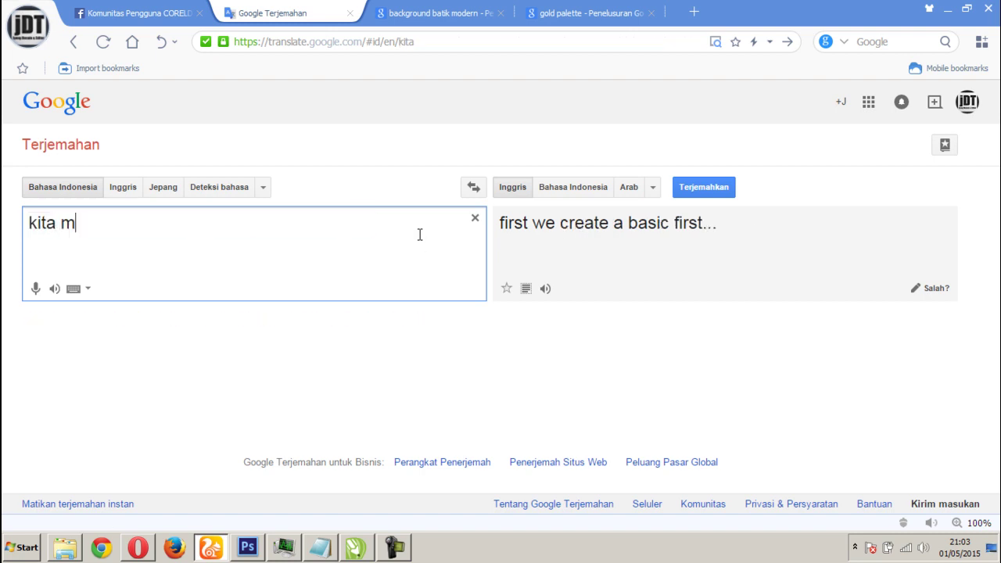
pyautogui.write('embuat k')
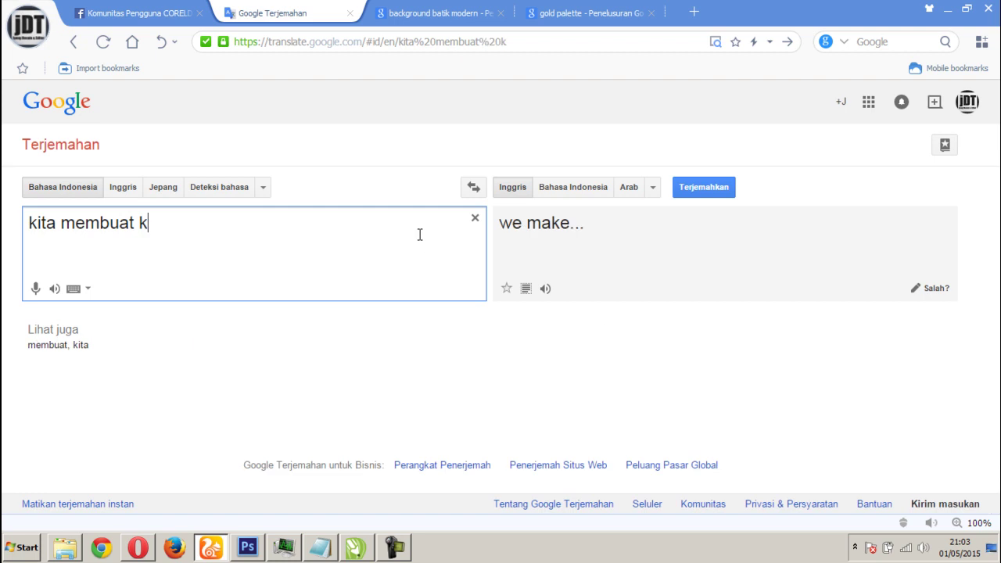
pyautogui.write('otak dengan')
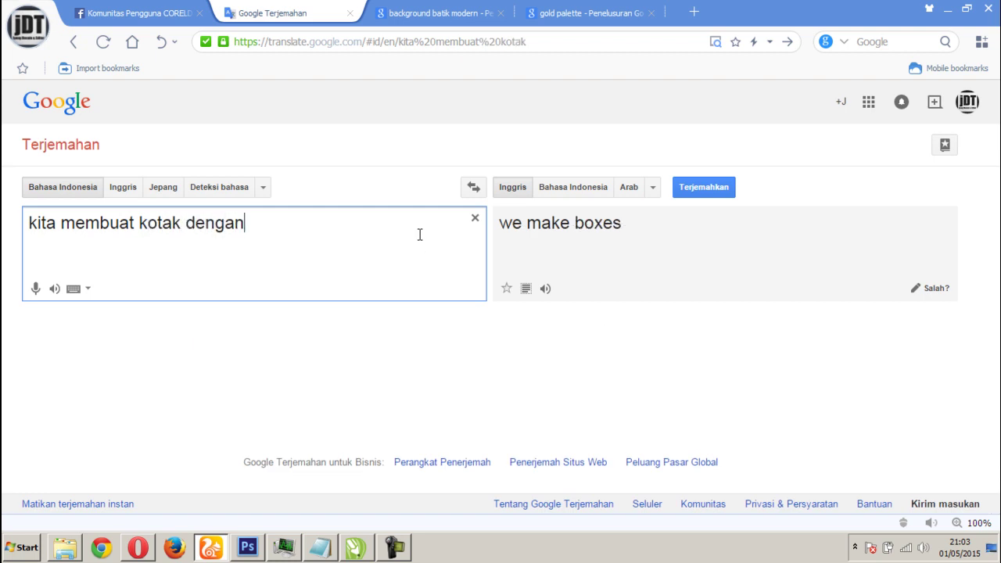
pyautogui.write(' ukuran ')
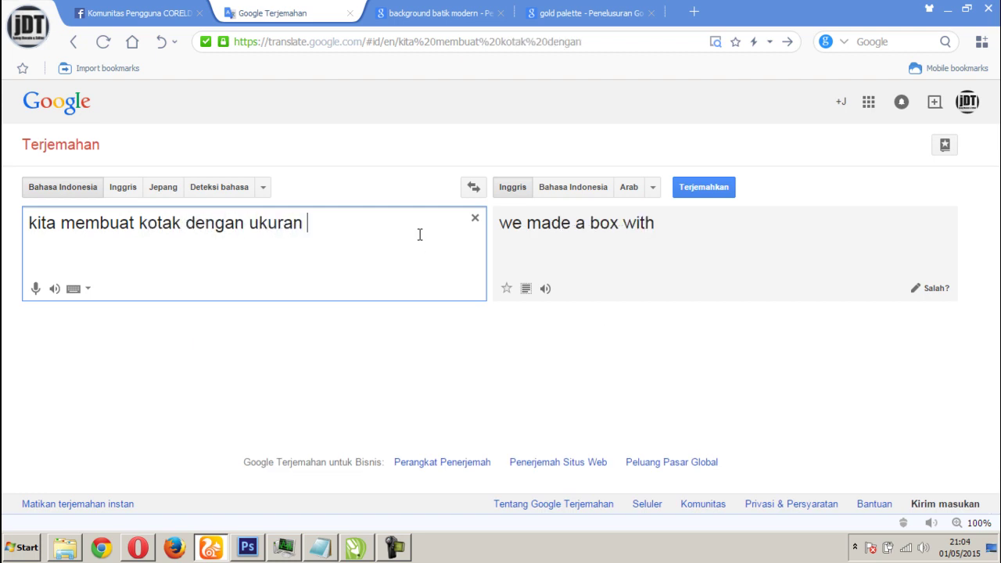
pyautogui.write('3,5')
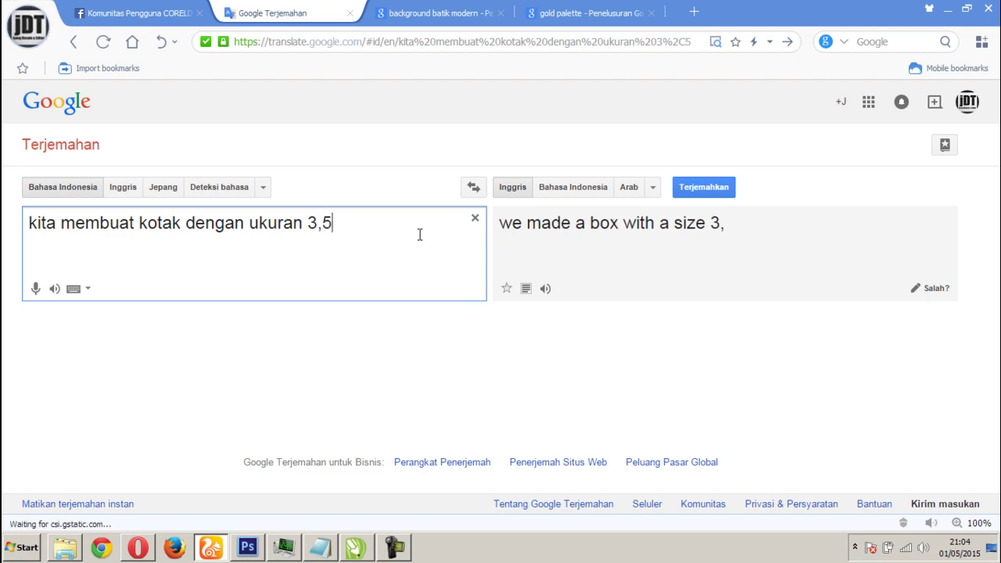
pyautogui.write(' cm x ')
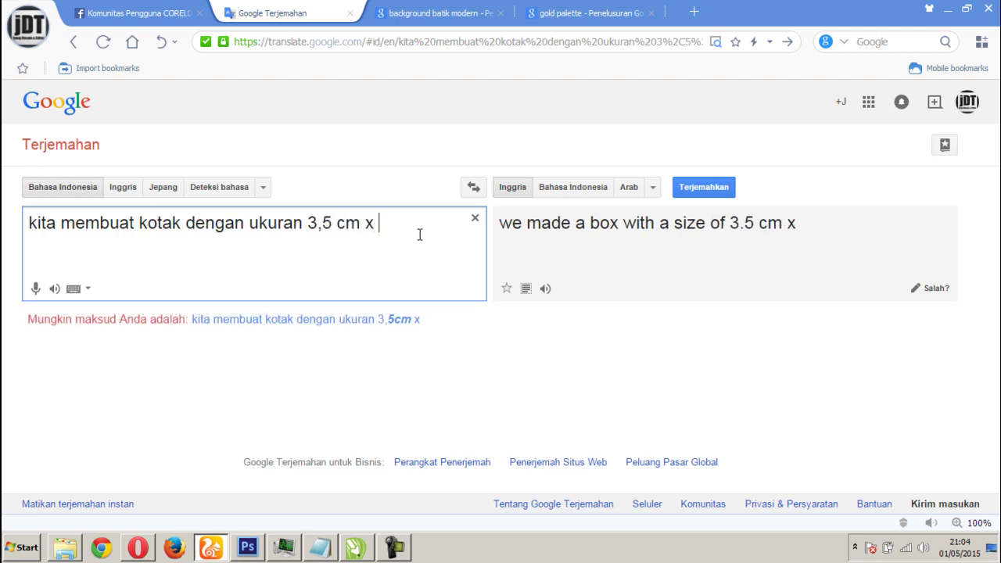
pyautogui.write('2 cm')
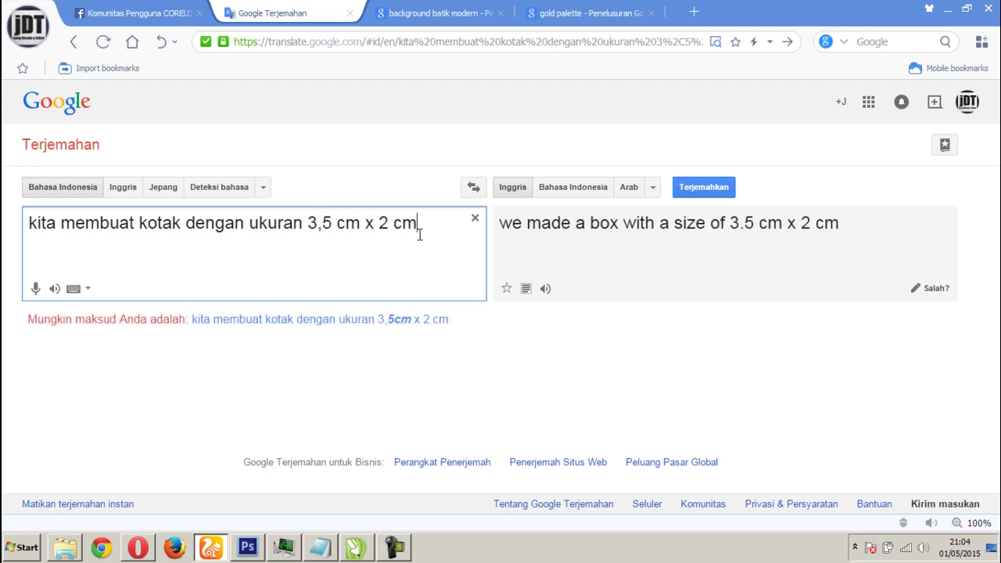
pyautogui.click(401, 326)
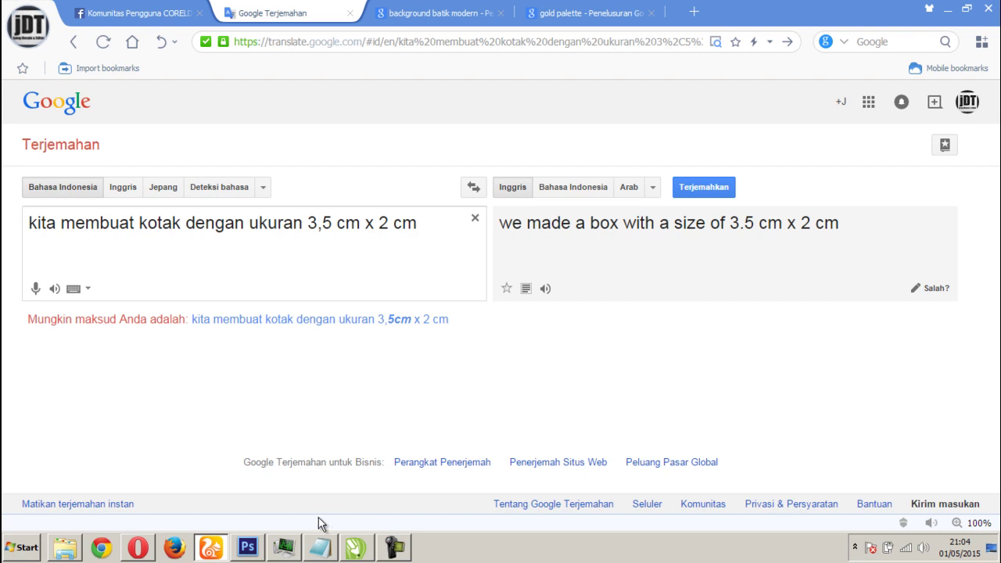
# Switch to CorelDRAW and draw a rectangle about 12 cm wide and 8.1 cm high on the blank area of page 2
pyautogui.click(356, 549)
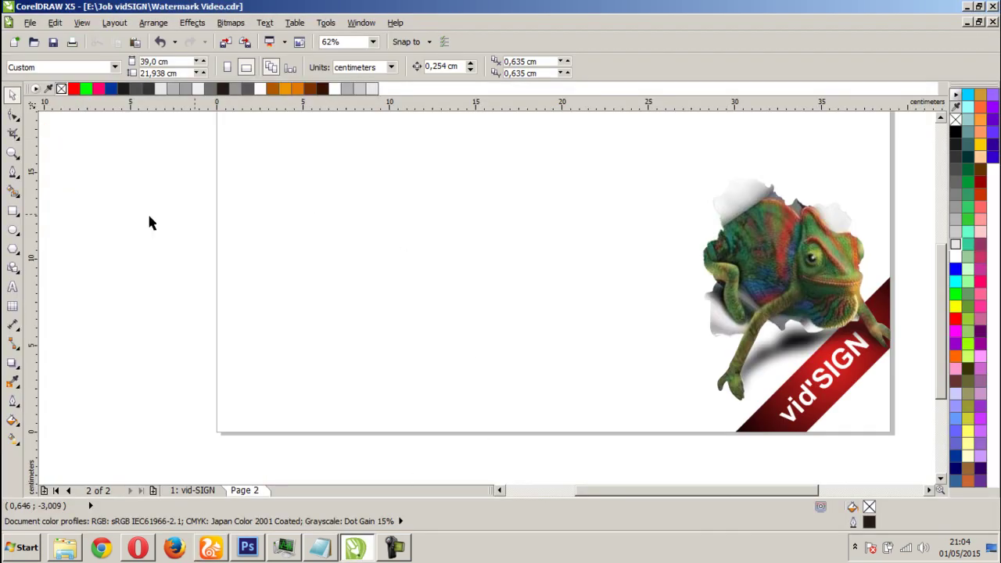
pyautogui.click(13, 211)
pyautogui.moveTo(369, 253); pyautogui.dragTo(576, 394)
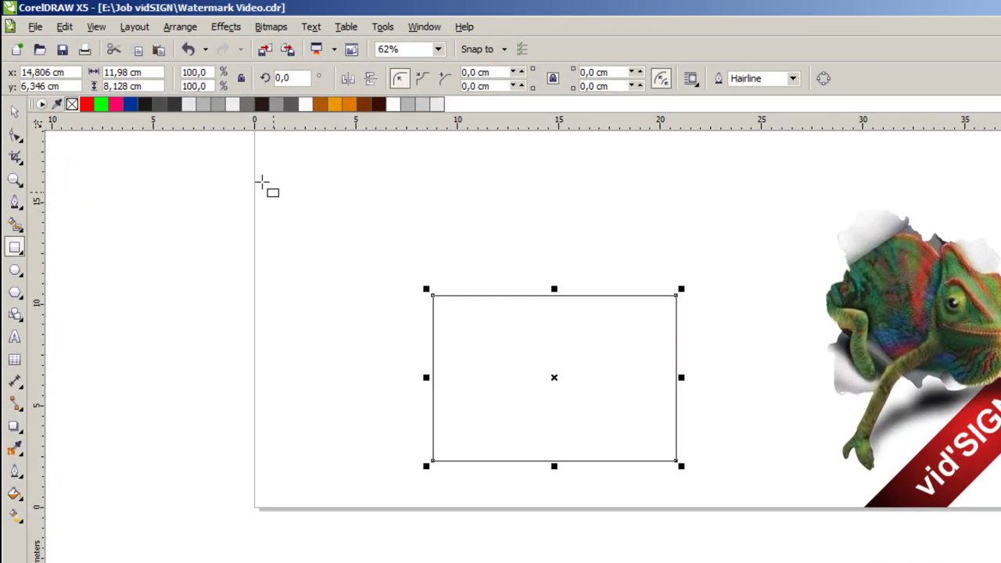
# Resize the drawn rectangle to 3.5 cm wide and 2 cm high
pyautogui.click(141, 72)
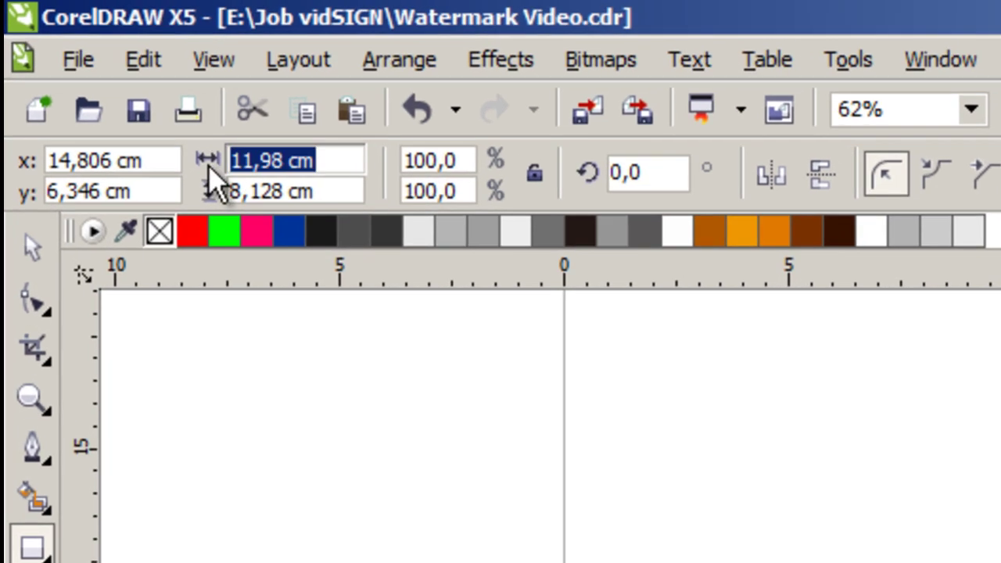
pyautogui.write('3,5cm')
pyautogui.press('Tab')
pyautogui.write('2cm')
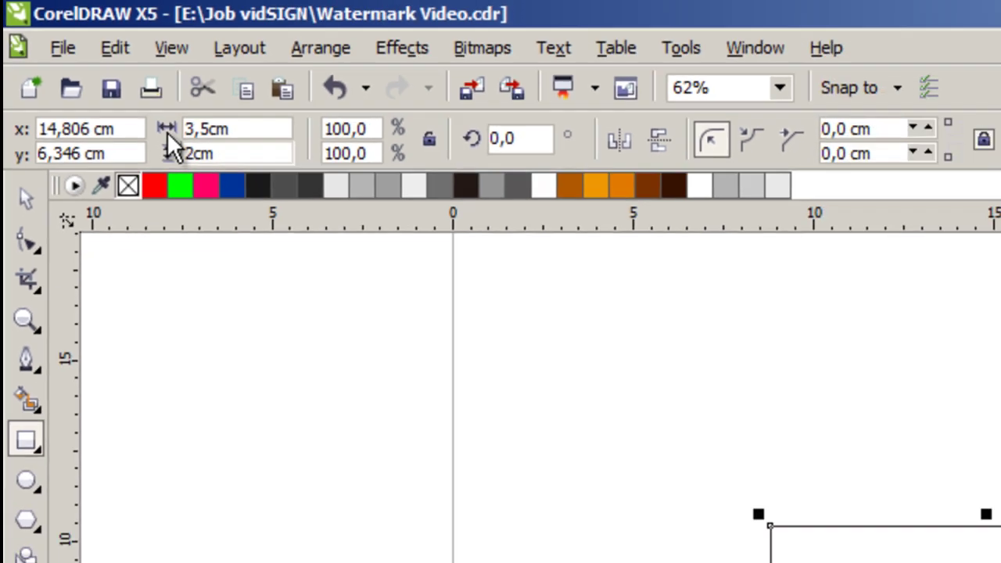
pyautogui.press('Return')
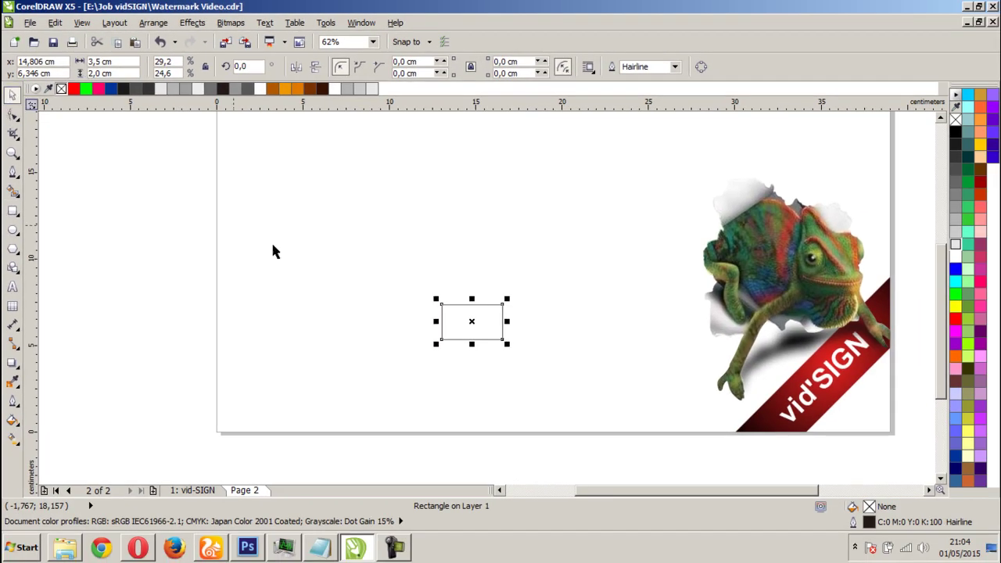
# Move the small rectangle beside the chameleon's front foot near the page's lower edge, centred at about X 25 cm, Y 2.2 cm
pyautogui.moveTo(481, 314); pyautogui.dragTo(675, 297)
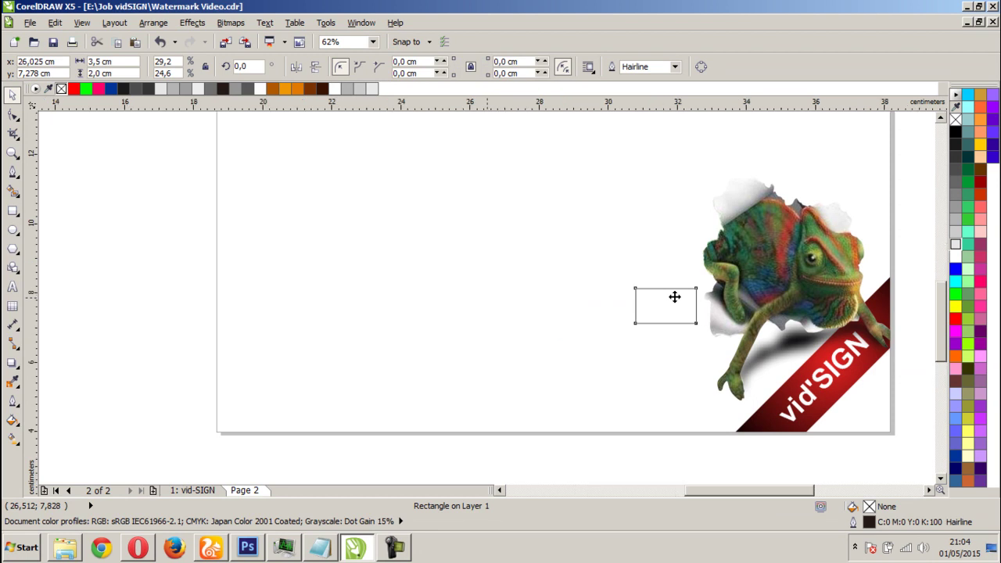
pyautogui.scroll(2, 675, 298)
pyautogui.moveTo(501, 324); pyautogui.dragTo(363, 293)
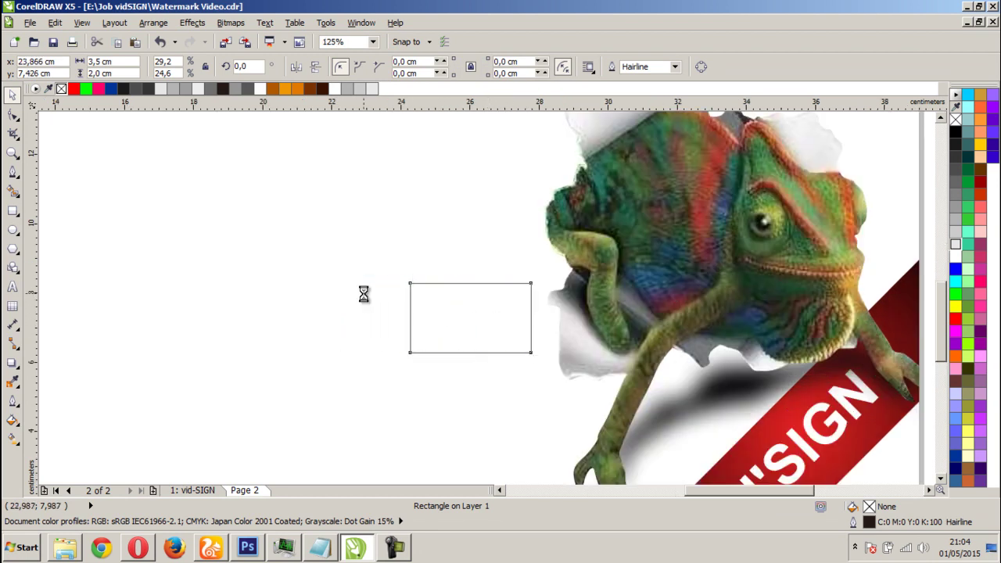
pyautogui.scroll(2, 527, 302)
pyautogui.scroll(-2, 529, 302)
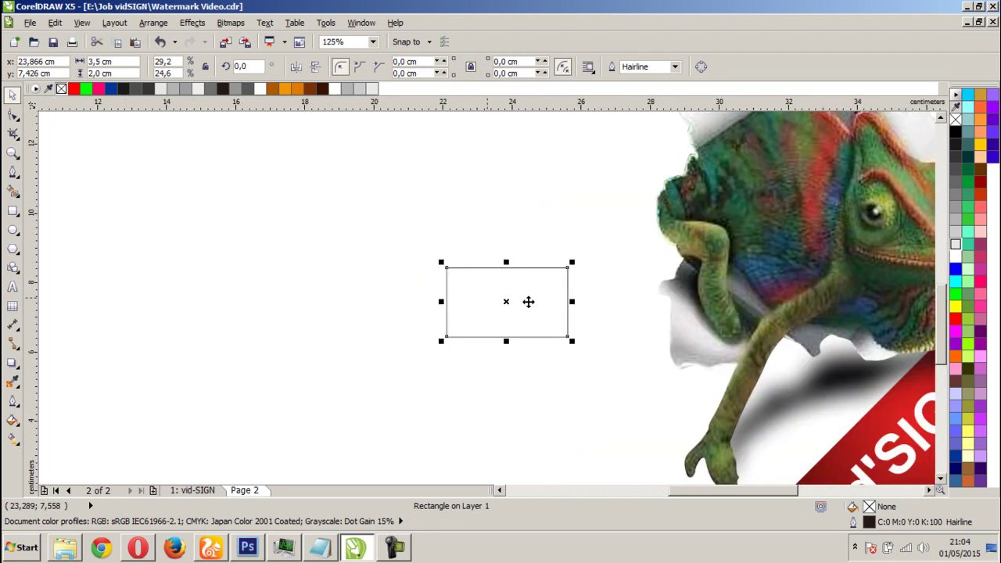
pyautogui.scroll(-4, 529, 302)
pyautogui.scroll(2, 502, 352)
pyautogui.moveTo(469, 180); pyautogui.dragTo(478, 305)
pyautogui.scroll(4, 505, 281)
pyautogui.scroll(-2, 487, 286)
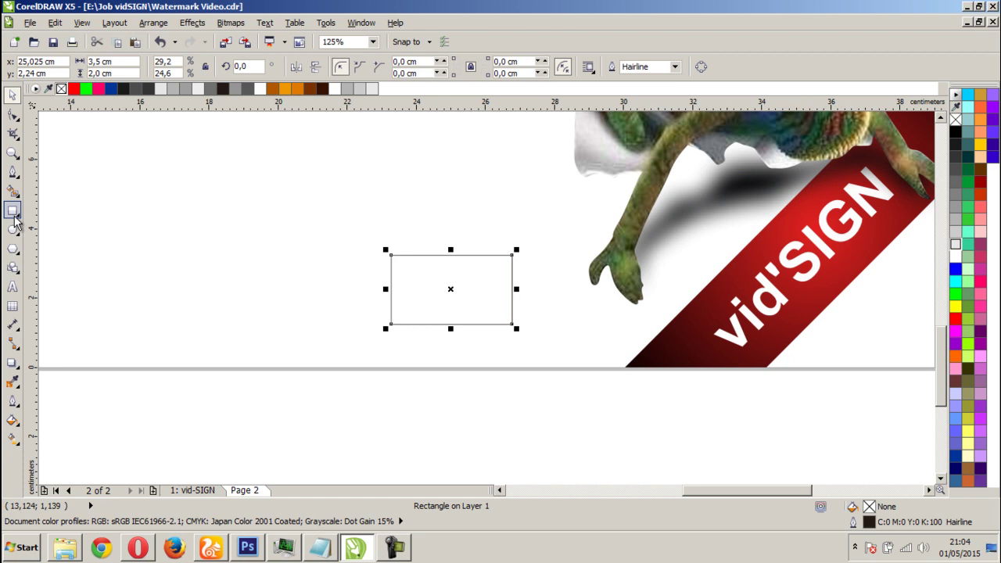
# Switch back to Google Translate in the browser and translate "kita cari gambar yang akan kita gunakan di google" from Indonesian into English
pyautogui.click(146, 550)
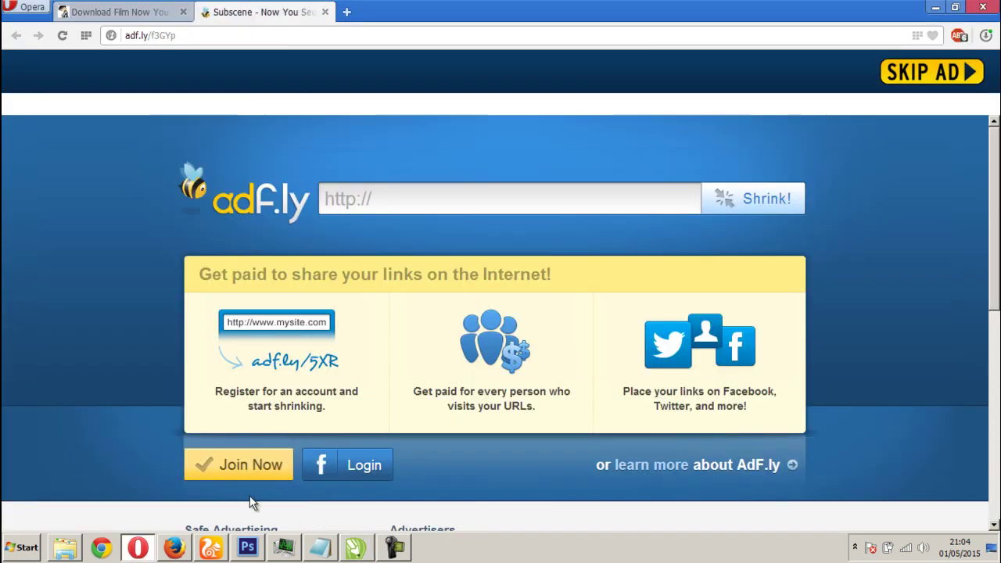
pyautogui.click(141, 550)
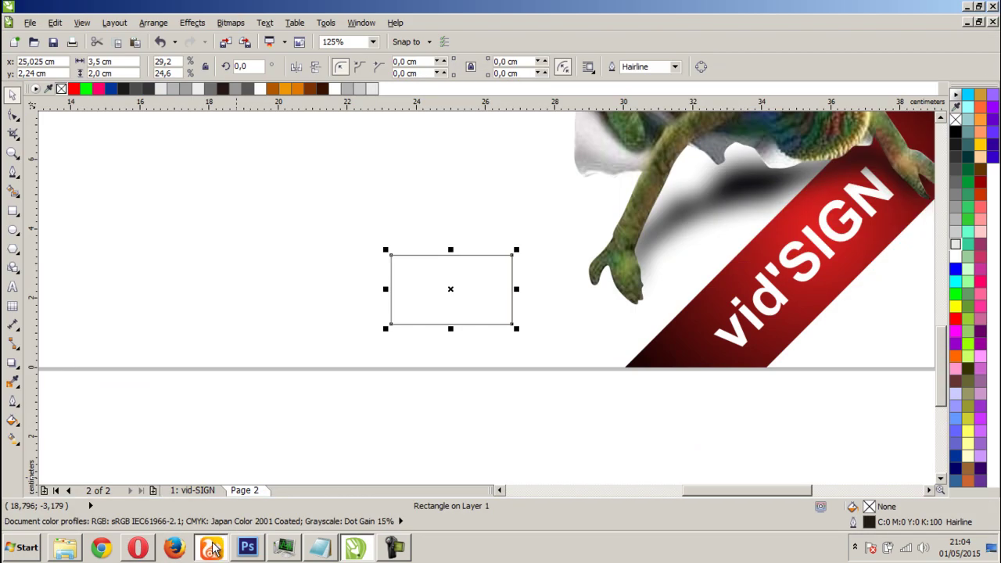
pyautogui.click(211, 548)
pyautogui.click(454, 243)
pyautogui.hotkey('ctrl', 'a')
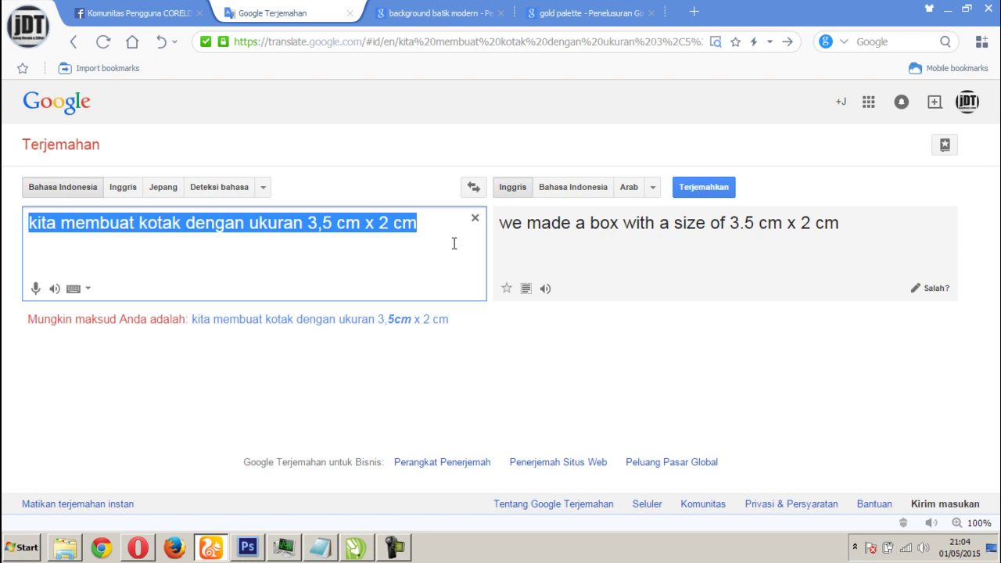
pyautogui.write('kita ')
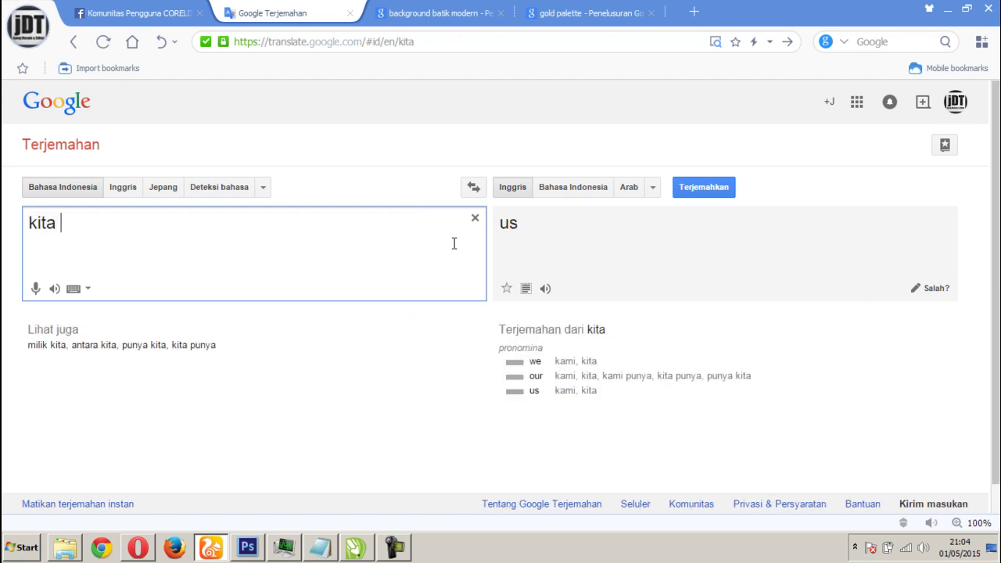
pyautogui.write('cari gam')
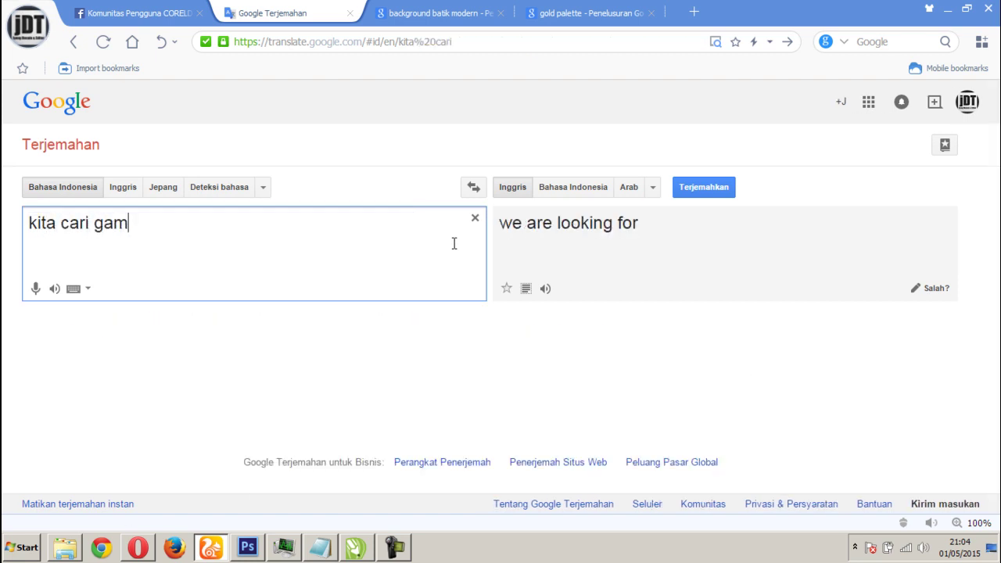
pyautogui.write('bar ya')
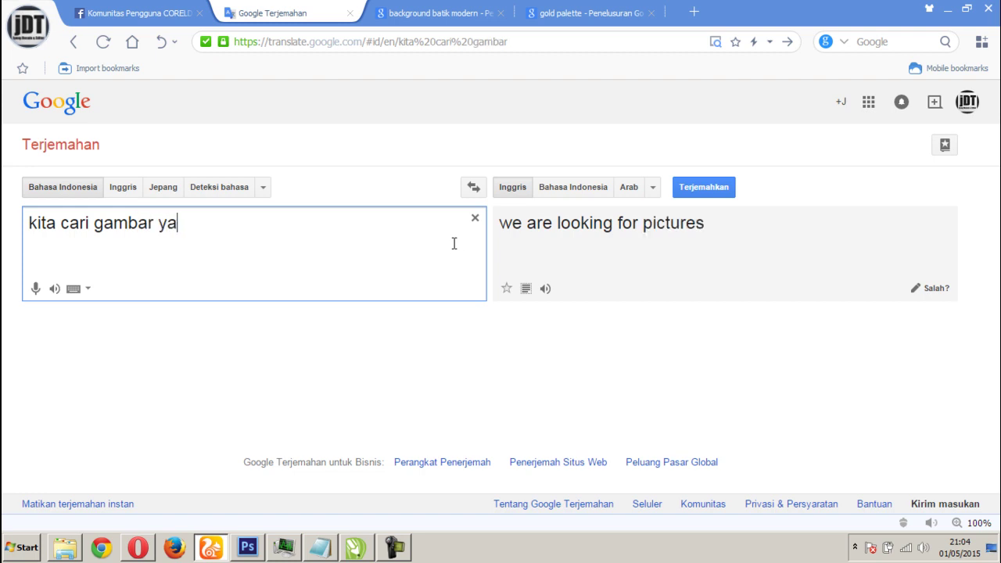
pyautogui.write('ng akan')
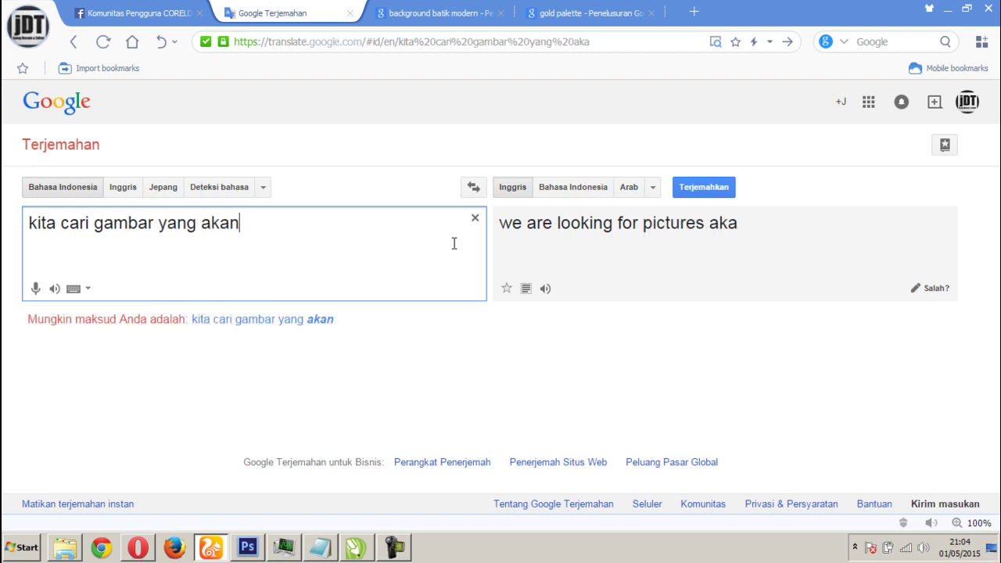
pyautogui.write(' kita ')
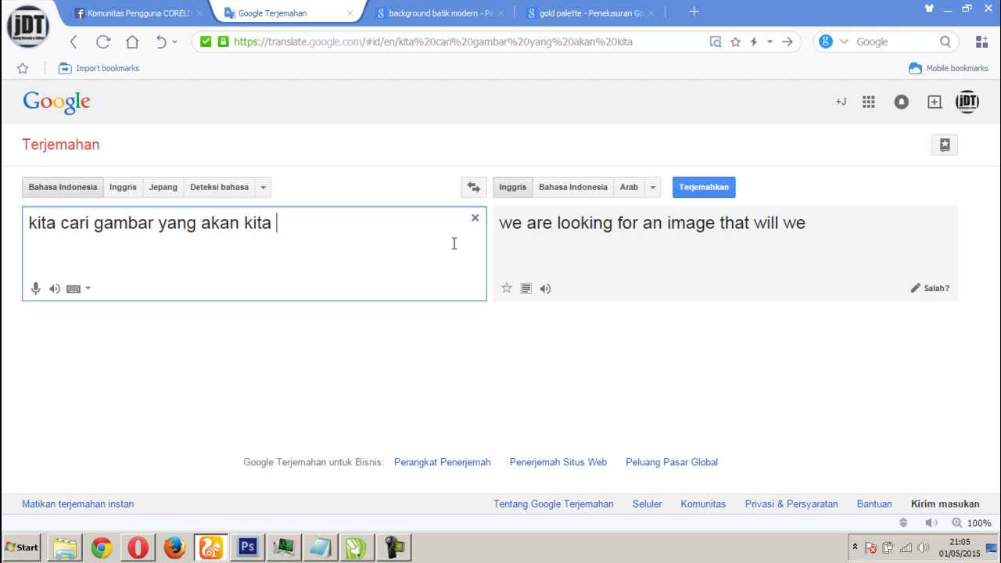
pyautogui.write('gunakan ')
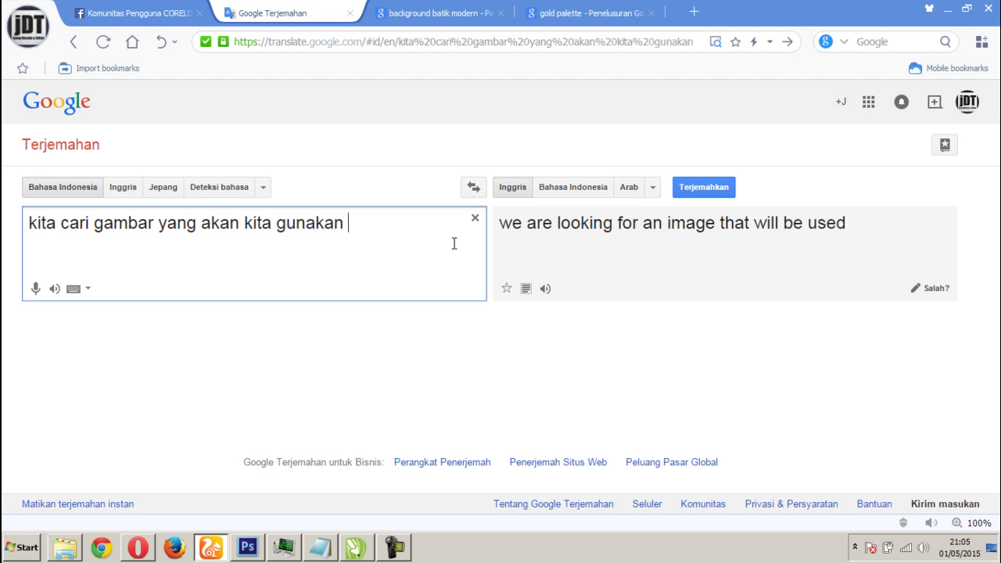
pyautogui.write('di google')
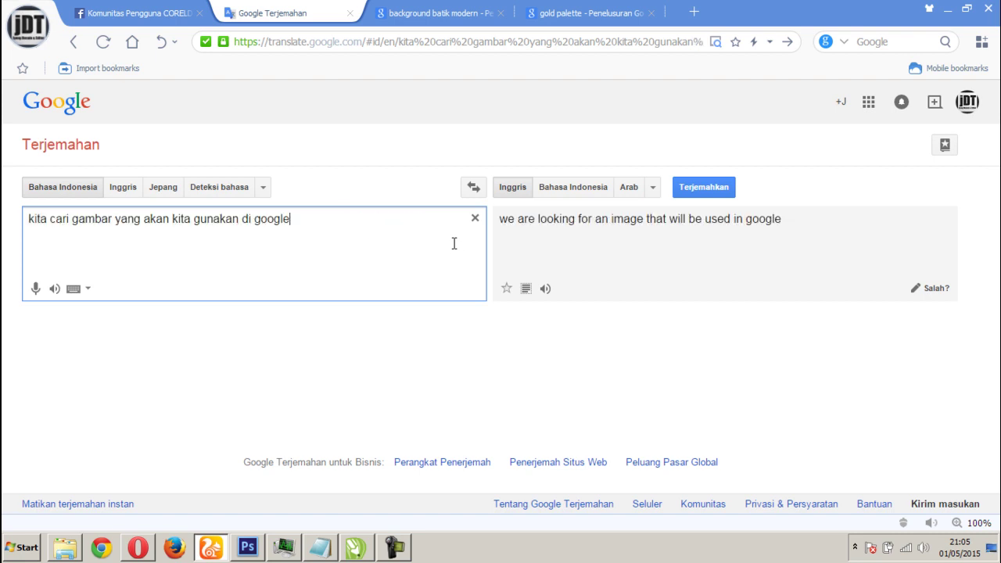
# Replace the source text with "kali ini kami akan memberikan contoh gambar batik" and translate it from Indonesian into English
pyautogui.hotkey('ctrl', 'a')
pyautogui.write('kali i')
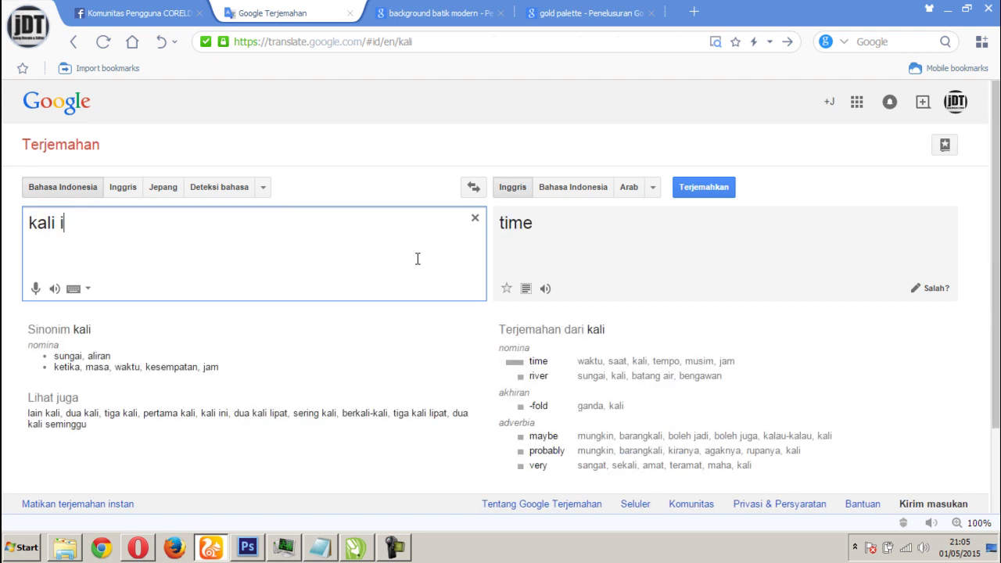
pyautogui.write('ni kami')
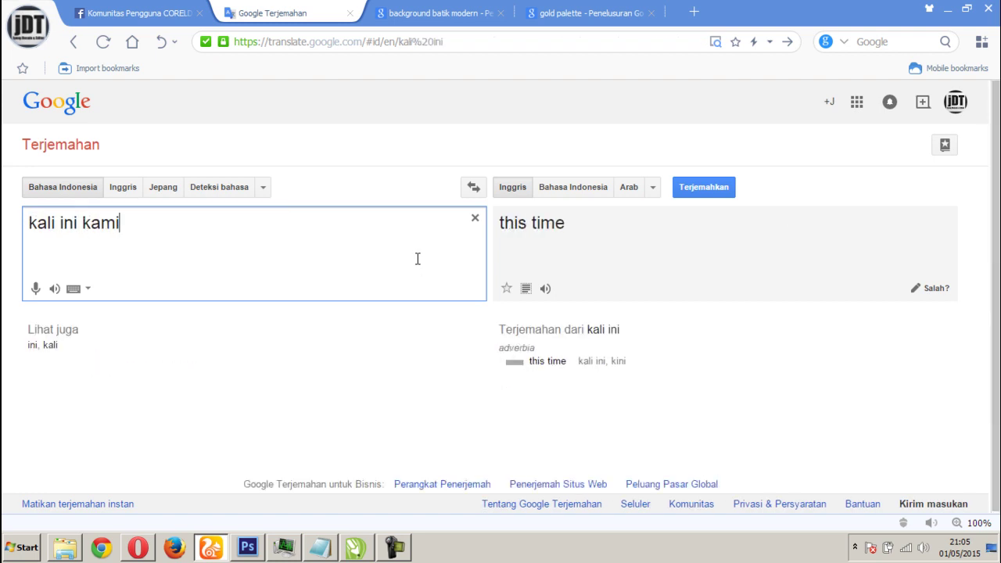
pyautogui.write(' akan mem')
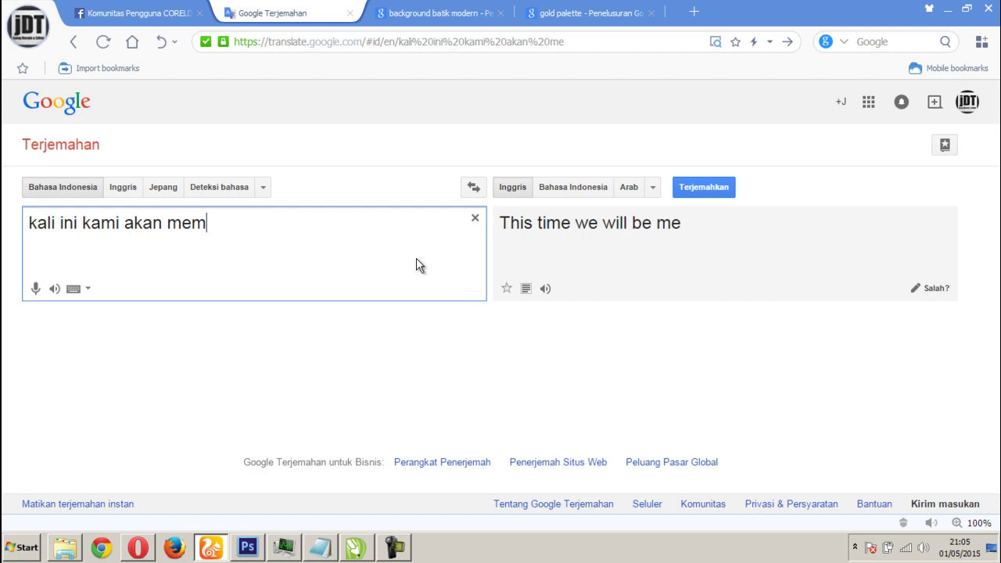
pyautogui.write('berikan co')
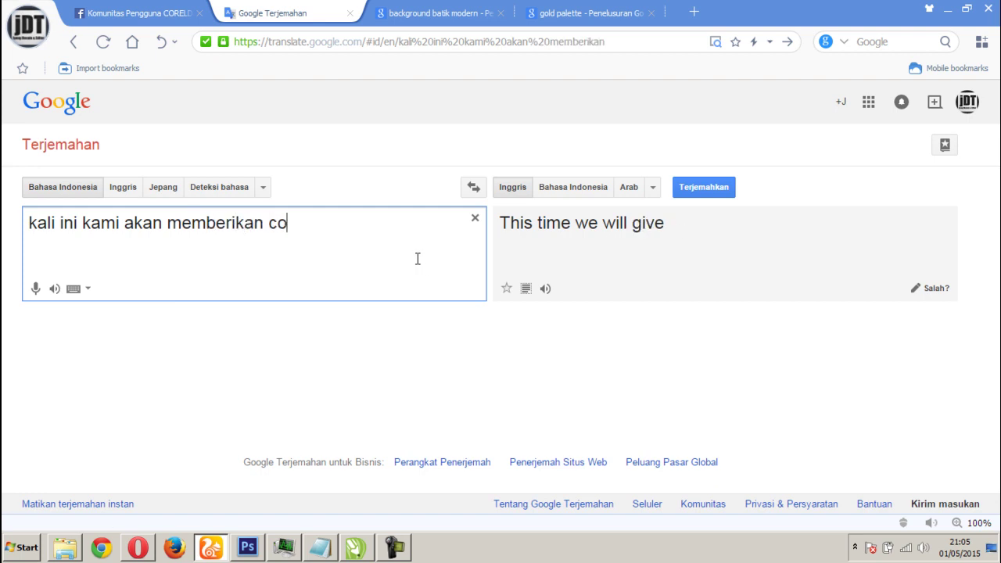
pyautogui.write('ntoh gamba')
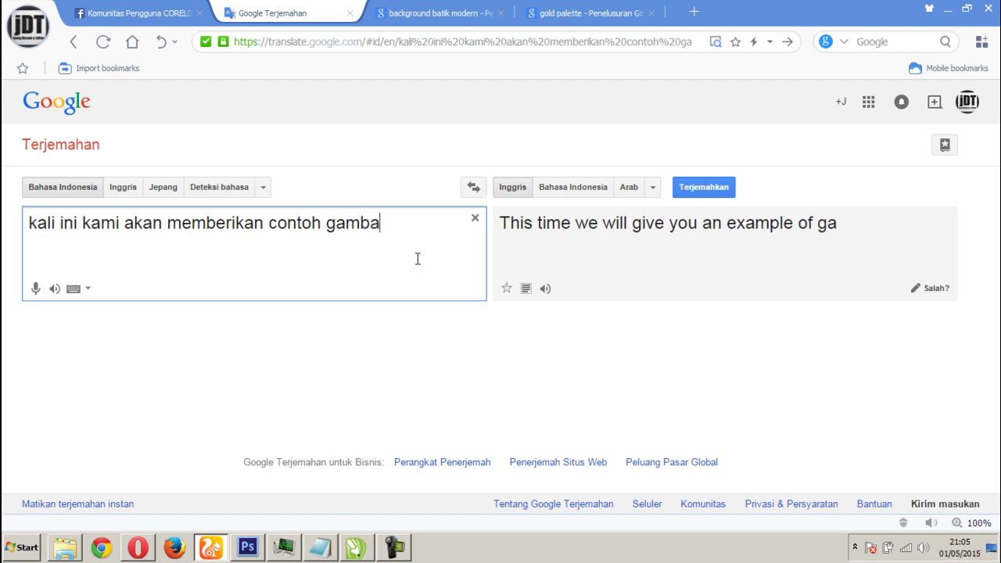
pyautogui.write('r bai')
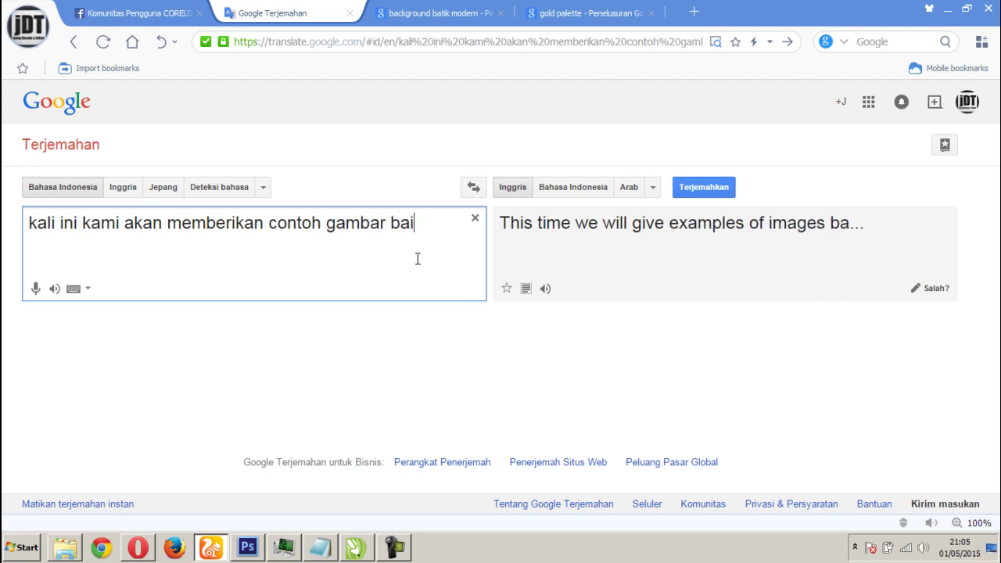
pyautogui.press('BackSpace')
pyautogui.write('tik')
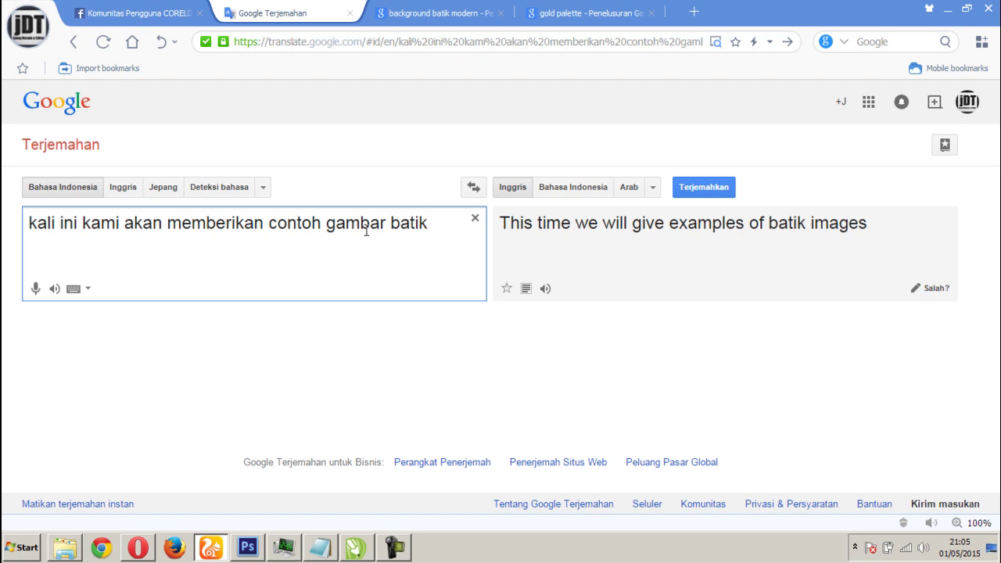
# Browse the "background batik modern" image results for a suitable batik pattern
pyautogui.click(438, 13)
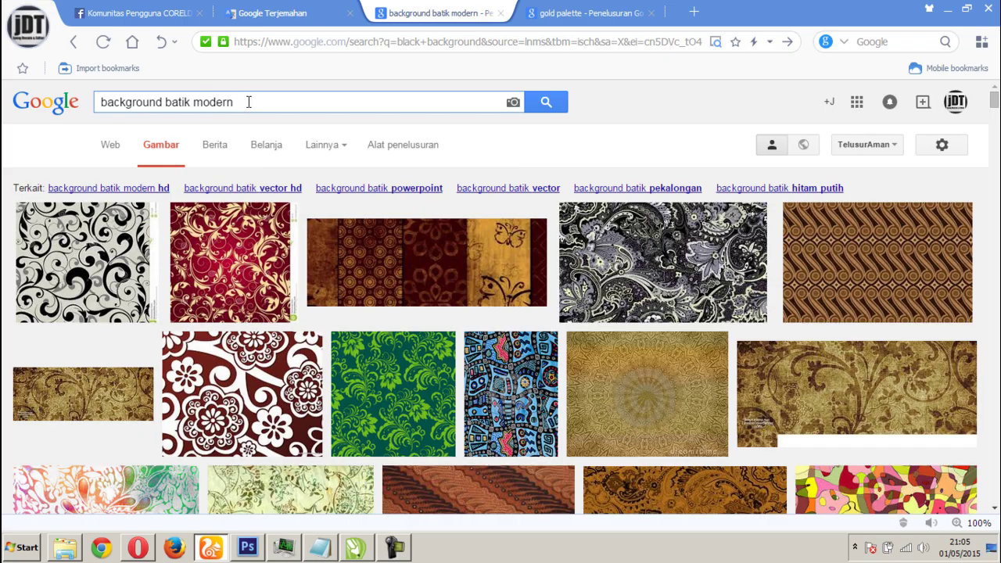
pyautogui.scroll(-5, 396, 208)
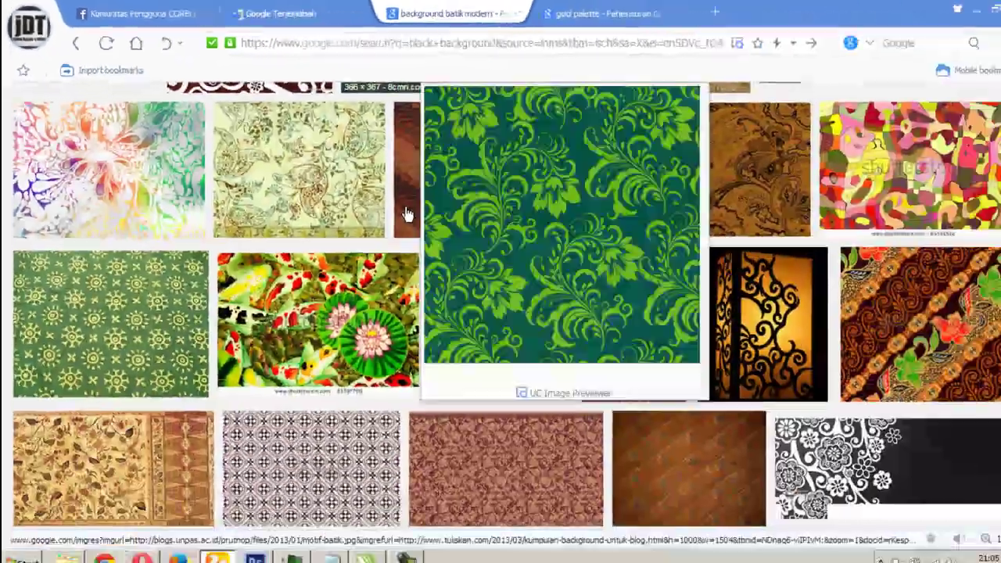
pyautogui.scroll(-4, 626, 329)
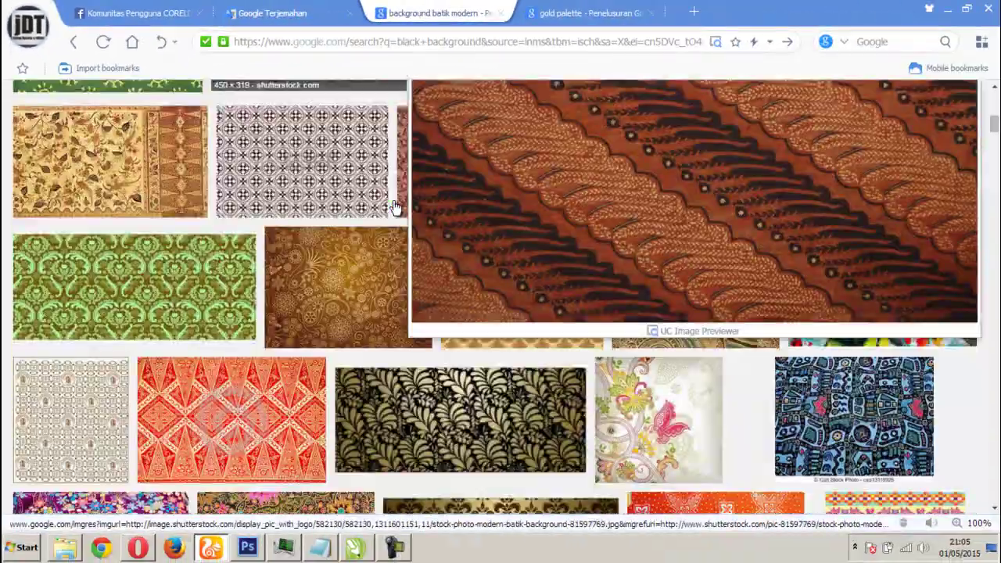
pyautogui.scroll(-1, 396, 207)
pyautogui.scroll(-3, 396, 207)
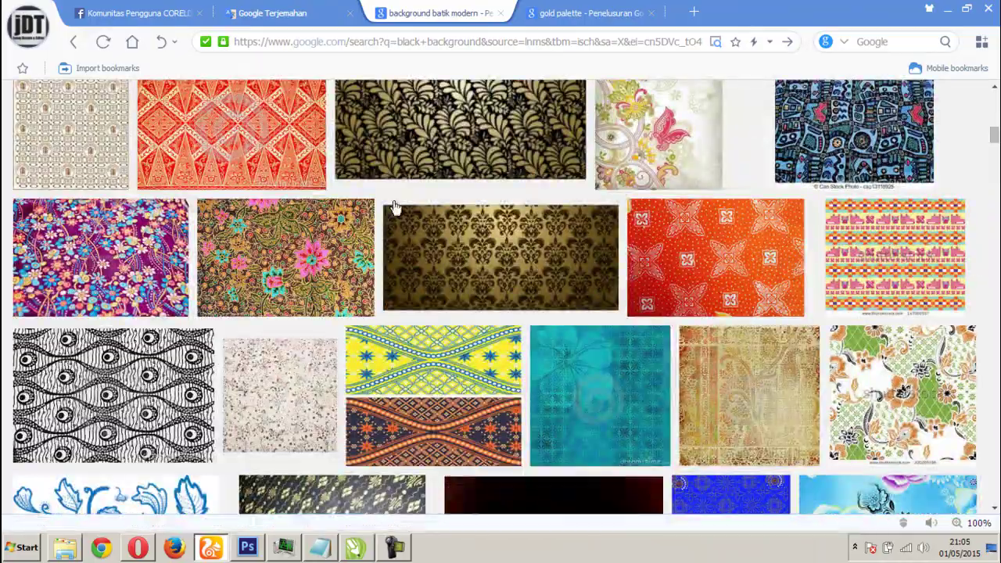
pyautogui.scroll(-1, 396, 207)
pyautogui.scroll(-4, 396, 207)
pyautogui.scroll(-1, 396, 207)
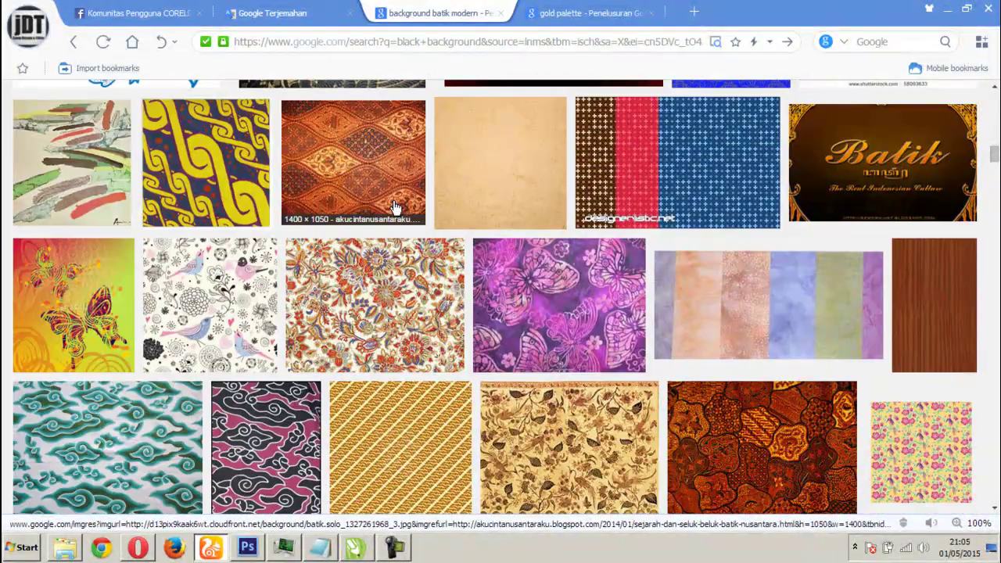
pyautogui.scroll(-3, 396, 207)
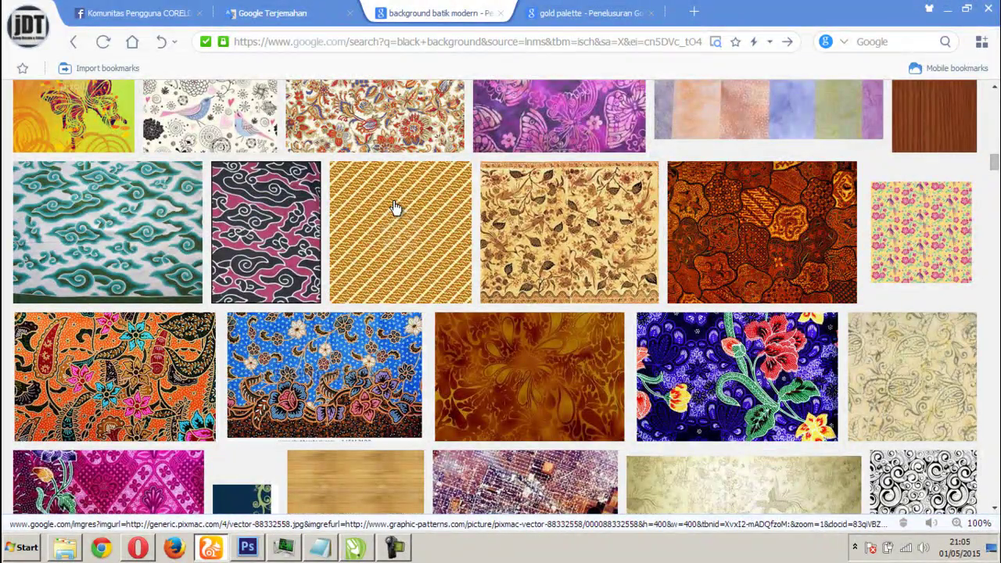
pyautogui.scroll(-1, 396, 207)
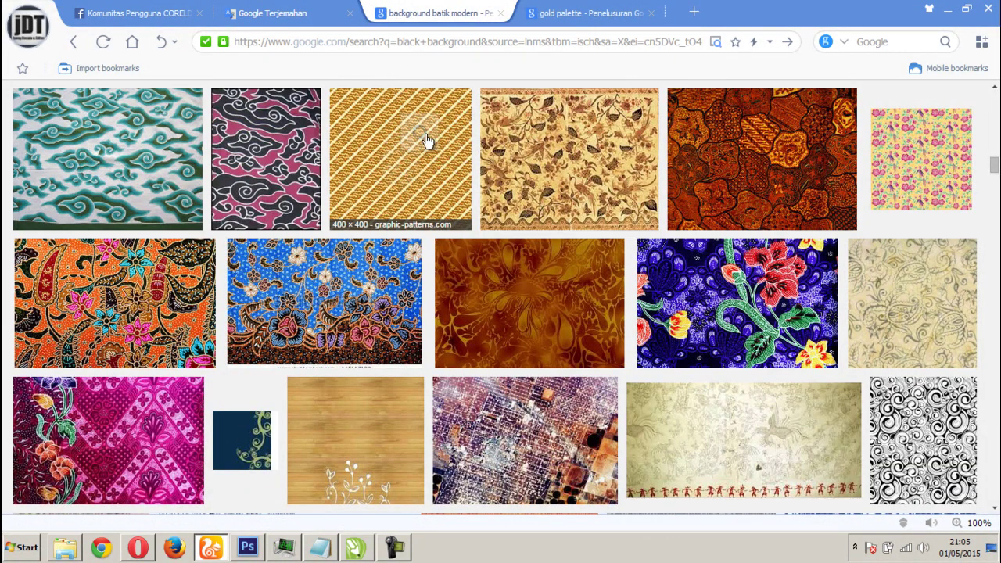
pyautogui.scroll(-3, 374, 341)
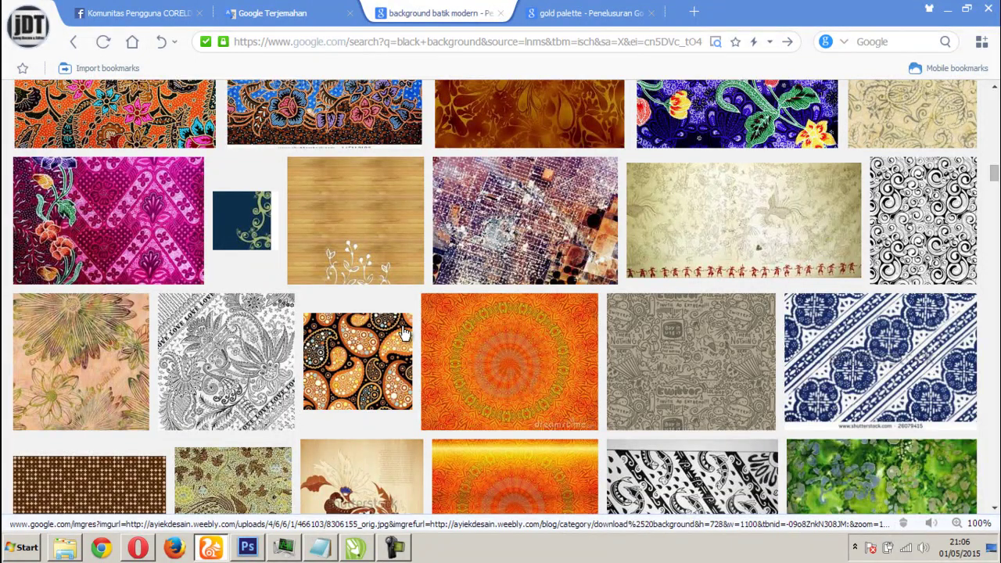
pyautogui.scroll(-5, 403, 334)
# Preview the dark brown wallpaper-kid.com batik pattern and open its 1680 × 1050 image at full size in its own tab
pyautogui.click(403, 334)
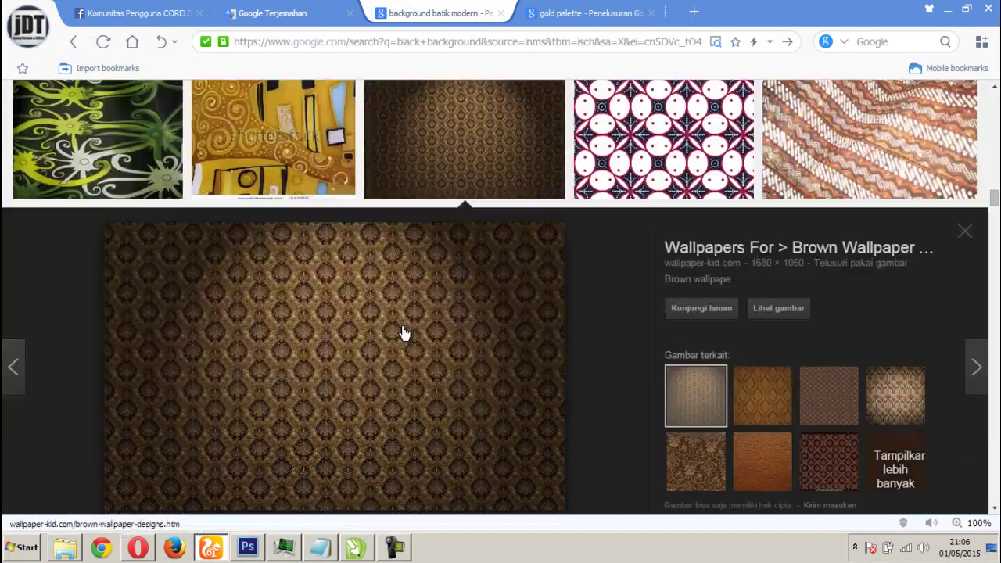
pyautogui.scroll(-3, 403, 335)
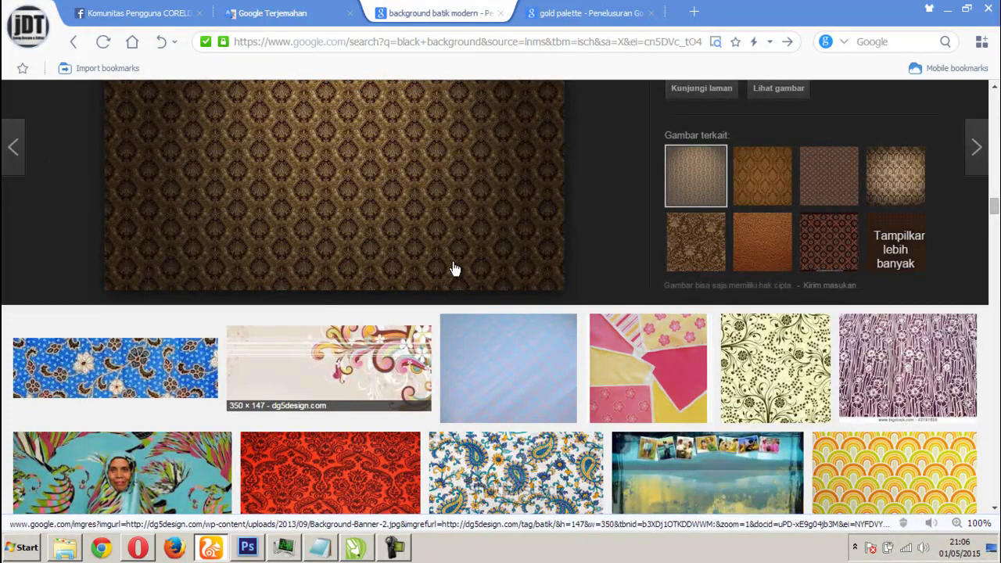
pyautogui.scroll(5, 456, 267)
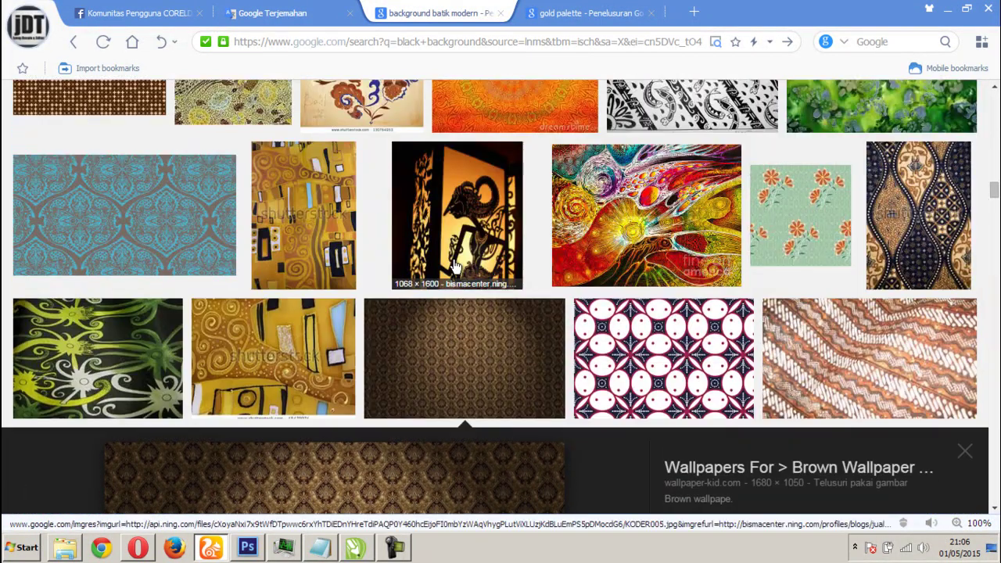
pyautogui.scroll(-5, 456, 267)
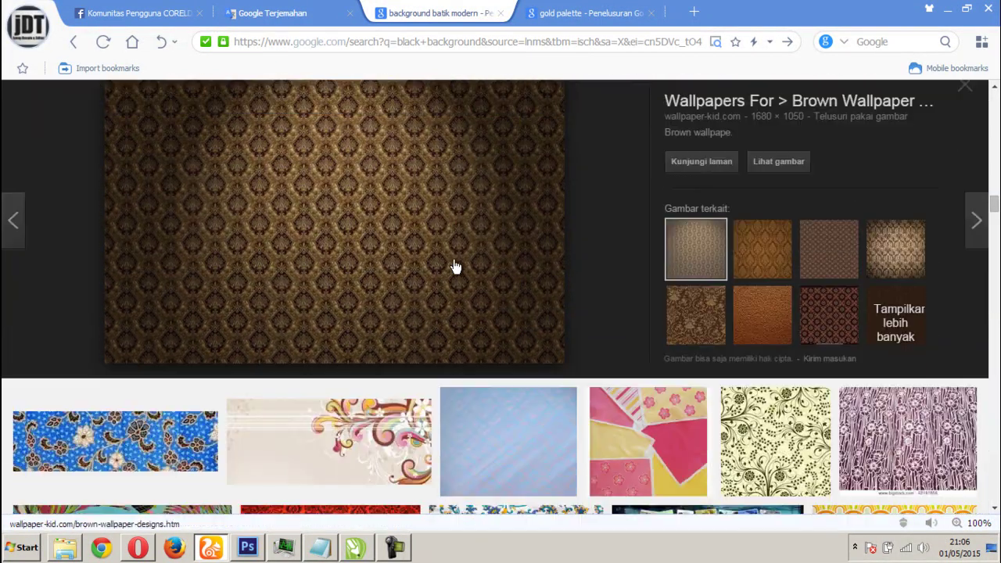
pyautogui.scroll(1, 456, 266)
pyautogui.click(782, 329)
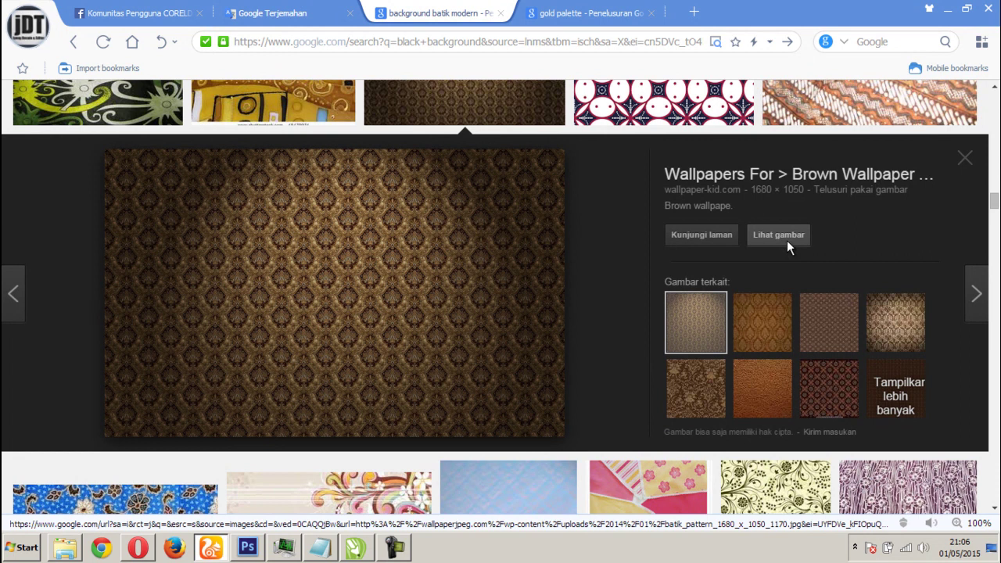
pyautogui.click(787, 240)
pyautogui.click(589, 11)
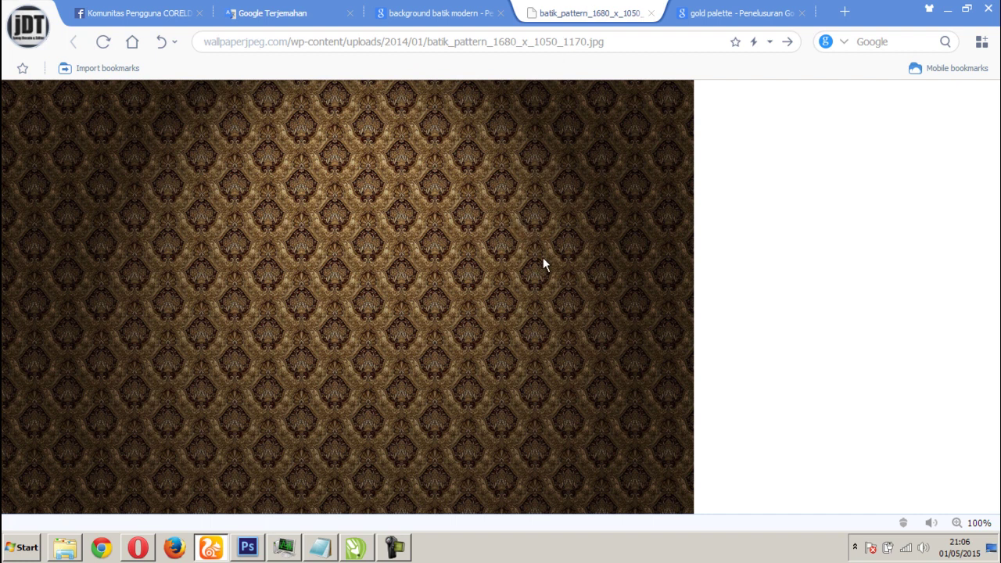
# Switch to CorelDRAW and paste the copied batik image onto page 2
pyautogui.click(355, 549)
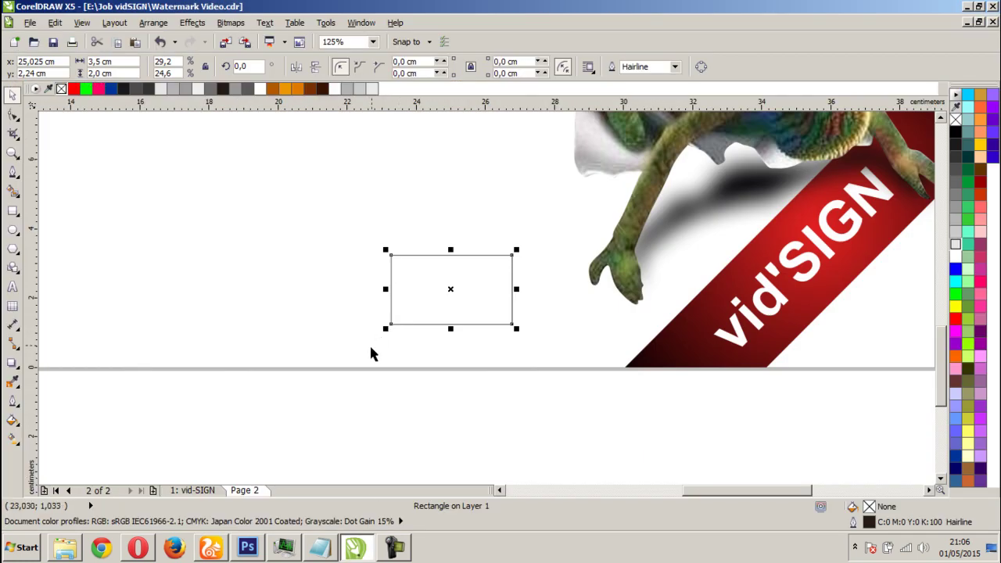
pyautogui.rightClick(299, 337)
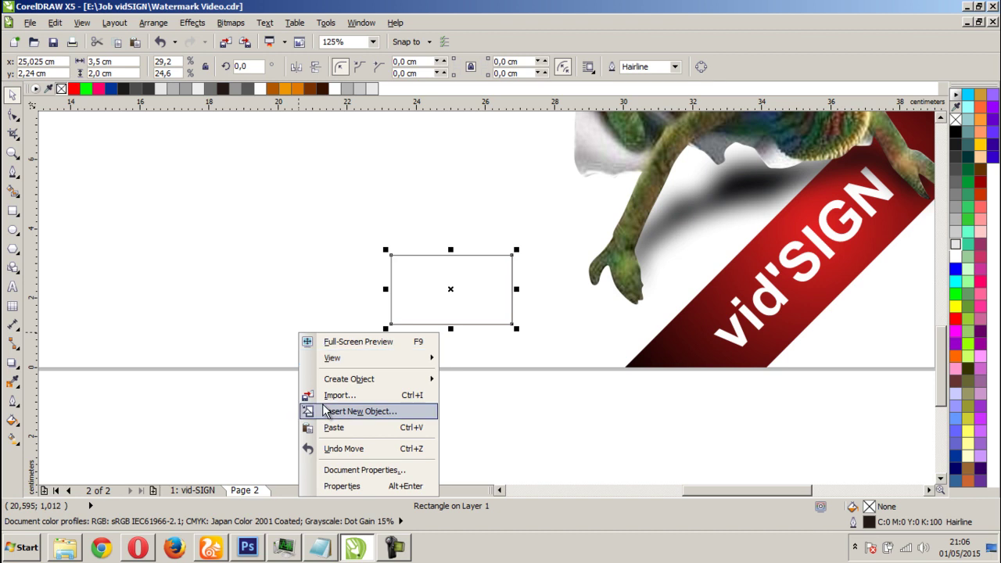
pyautogui.click(333, 427)
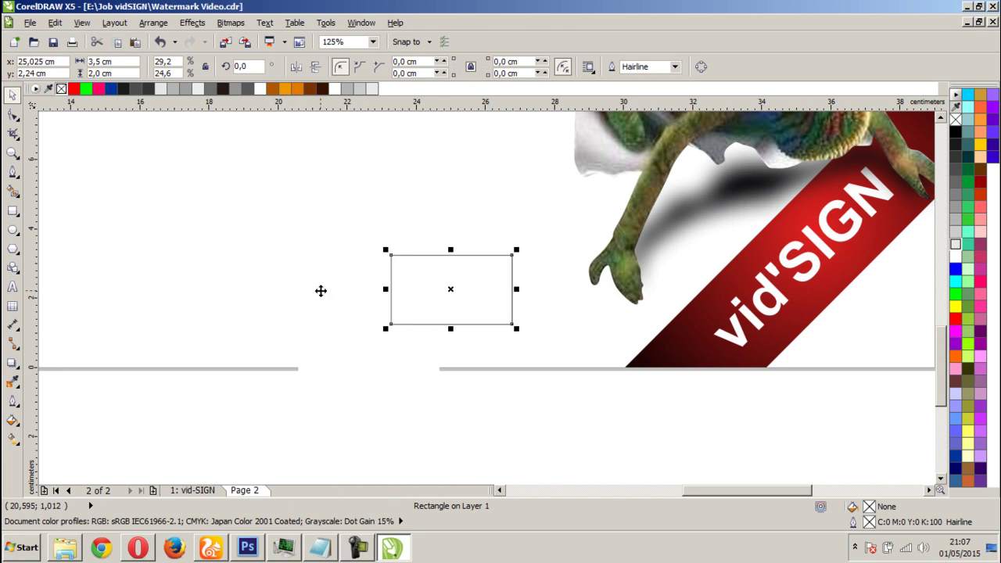
# Scale the batik image down to about 9.8 × 6.1 cm and place it just left of the small rectangle
pyautogui.scroll(-5, 321, 291)
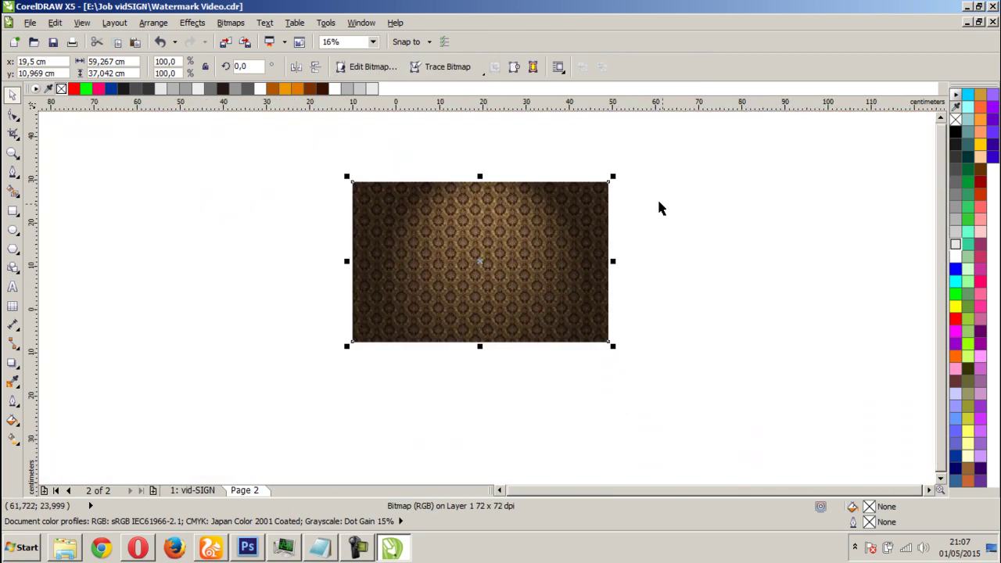
pyautogui.moveTo(613, 177); pyautogui.dragTo(422, 298)
pyautogui.moveTo(384, 323); pyautogui.dragTo(503, 319)
pyautogui.scroll(3, 503, 318)
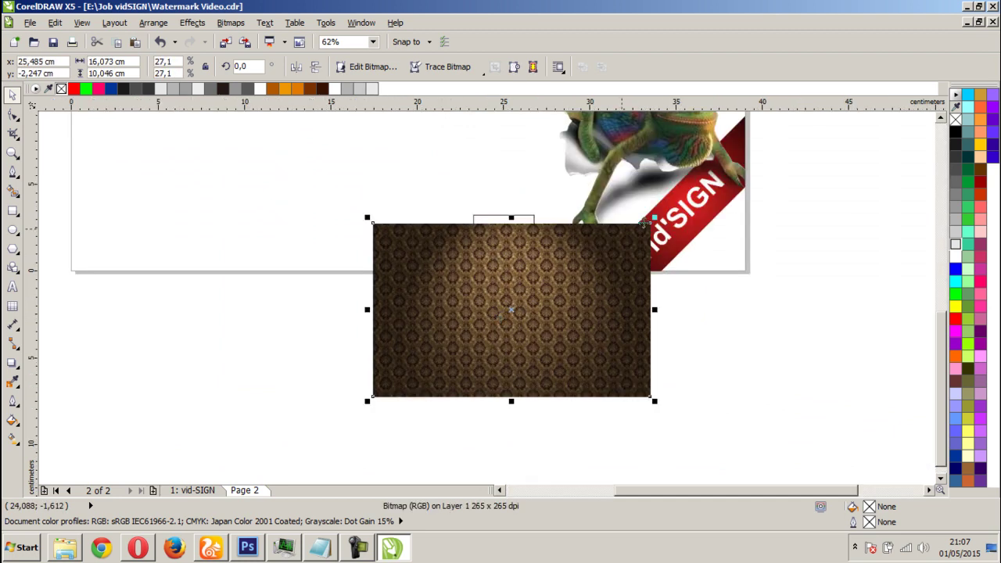
pyautogui.moveTo(587, 218); pyautogui.dragTo(411, 179)
pyautogui.scroll(3, 512, 255)
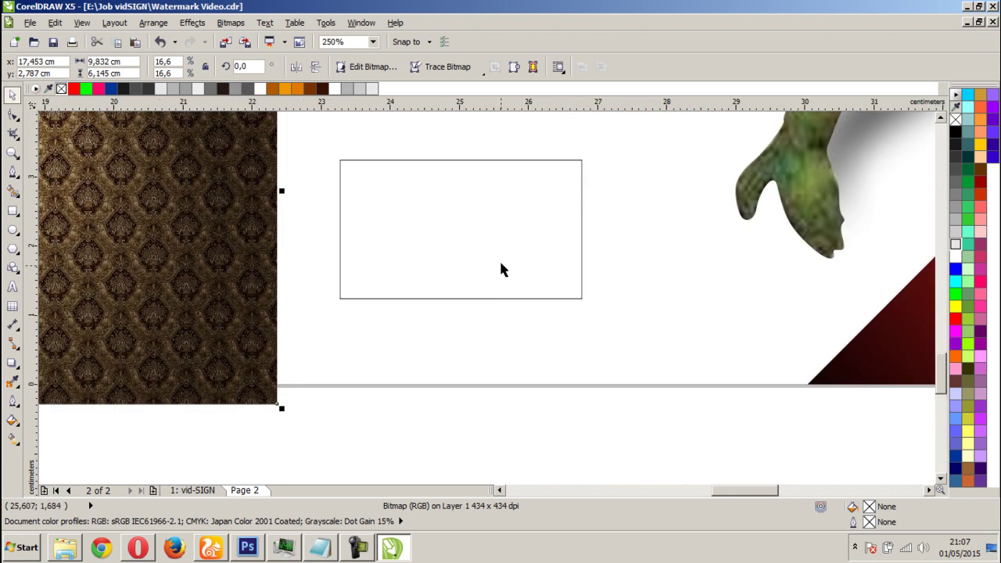
# Draw a strip about 3.5 cm wide and 0.4 cm high along the upper edge inside the small rectangle
pyautogui.click(470, 226)
pyautogui.scroll(-2, 469, 226)
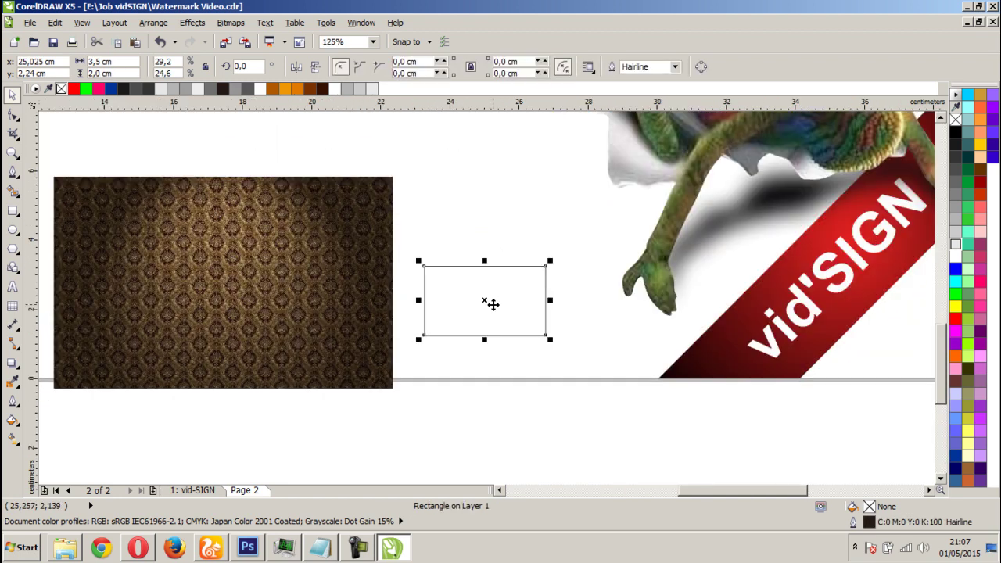
pyautogui.scroll(3, 493, 304)
pyautogui.click(12, 212)
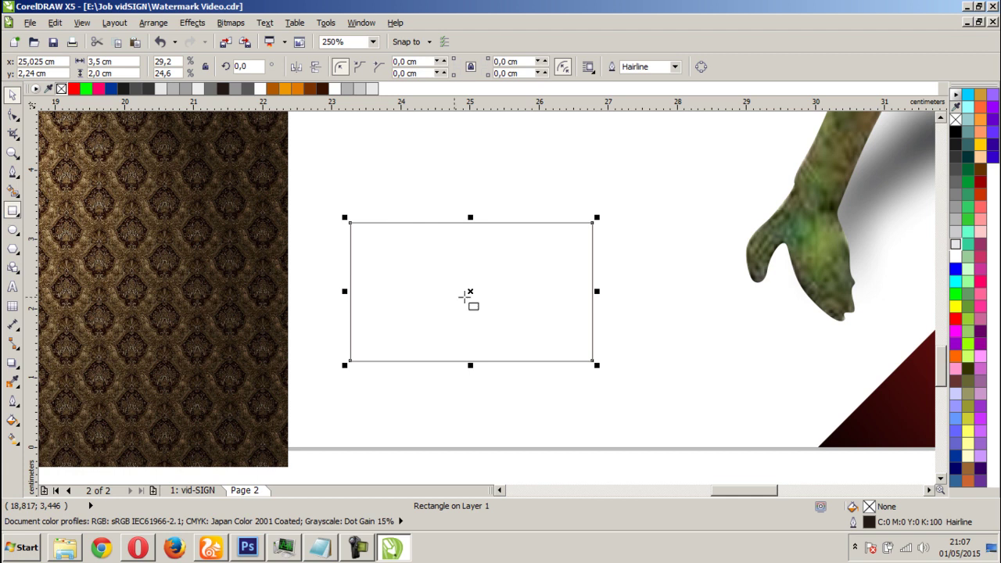
pyautogui.scroll(2, 467, 302)
pyautogui.moveTo(263, 151); pyautogui.dragTo(748, 208)
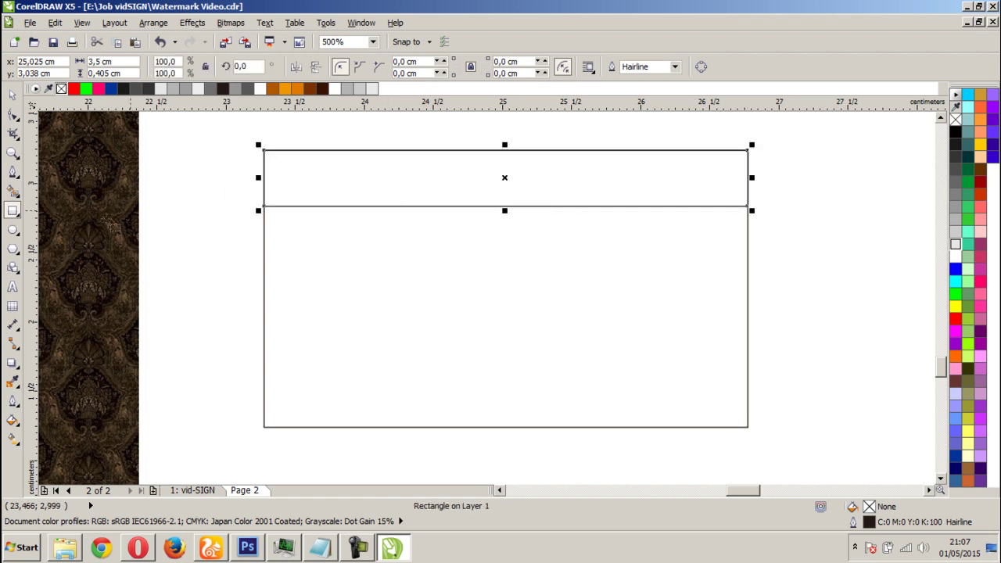
# Move the batik image over the left part of the small rectangle, centred at about X 19.9 cm, Y 2.5 cm
pyautogui.click(11, 94)
pyautogui.click(106, 195)
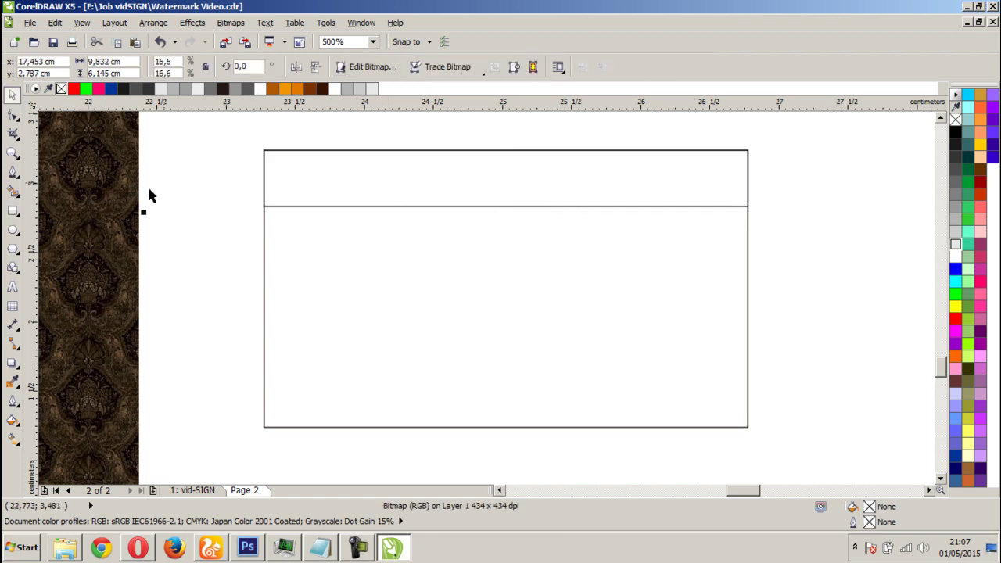
pyautogui.moveTo(121, 196); pyautogui.dragTo(454, 235)
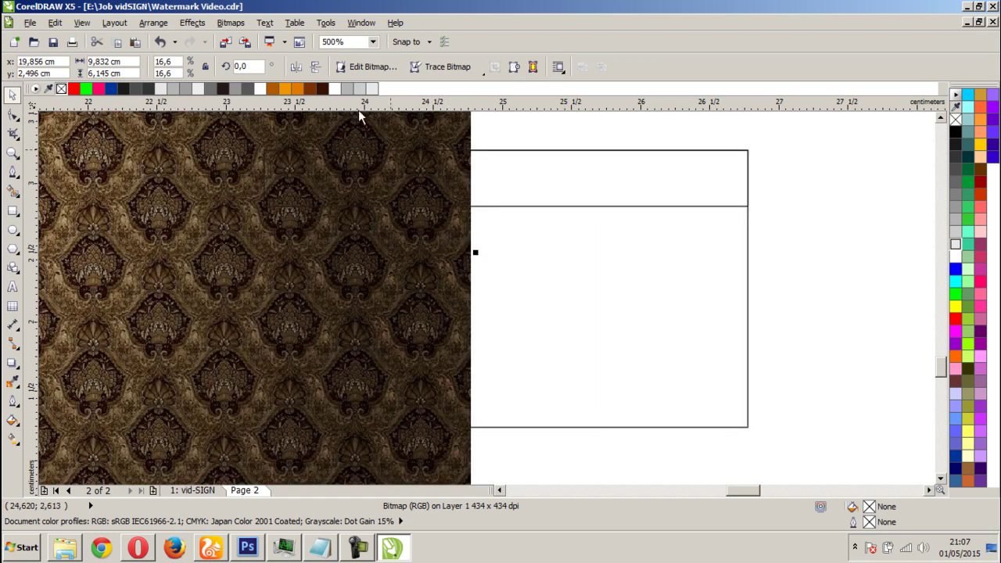
# PowerClip the batik image inside the strip along the small rectangle's upper edge
pyautogui.click(229, 23)
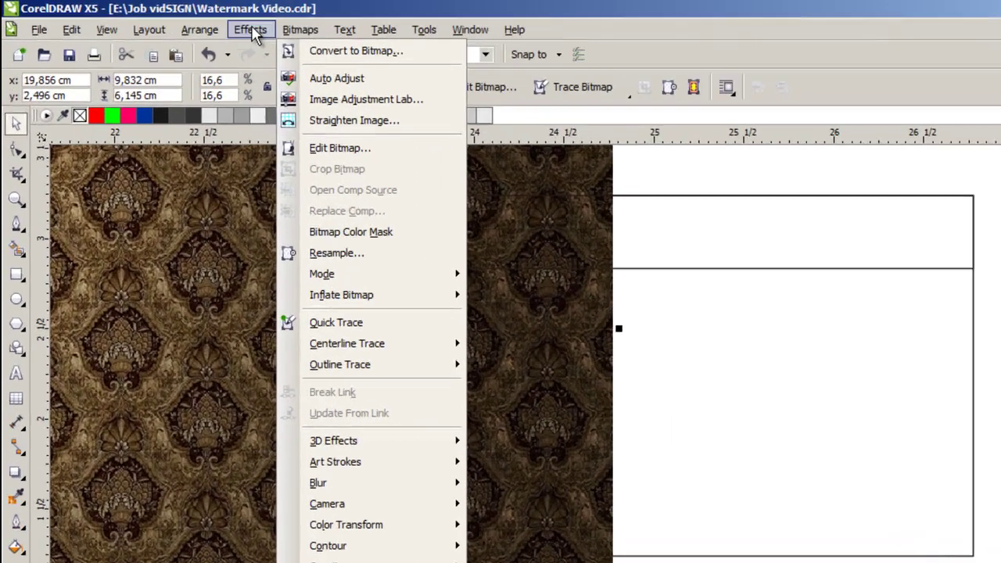
pyautogui.moveTo(192, 19)
pyautogui.moveTo(428, 391)
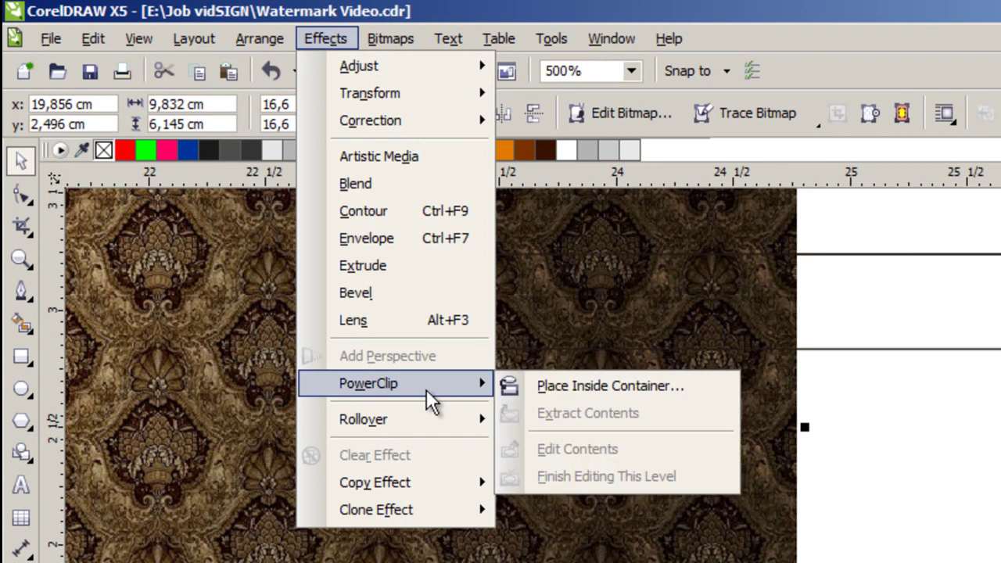
pyautogui.click(548, 388)
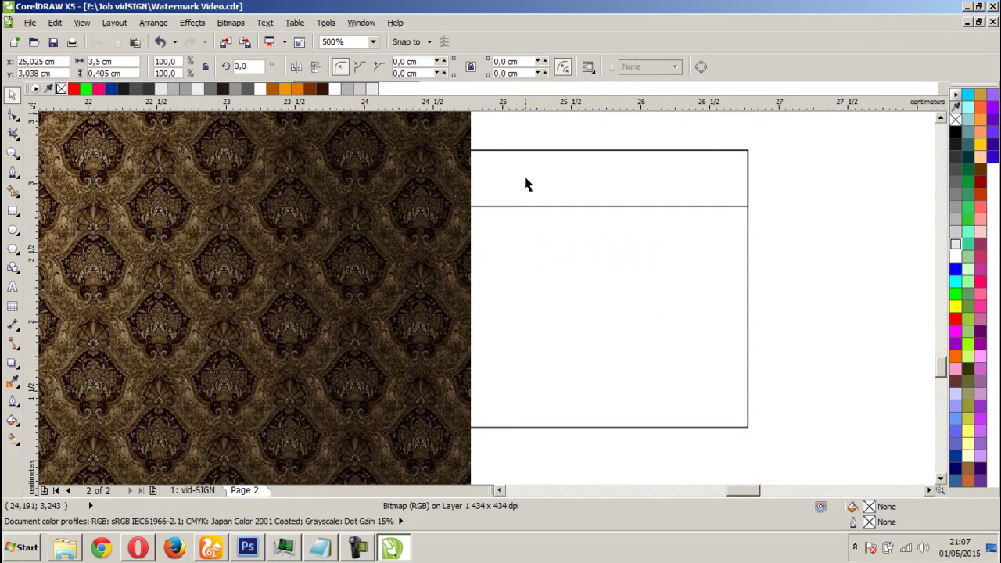
pyautogui.click(525, 182)
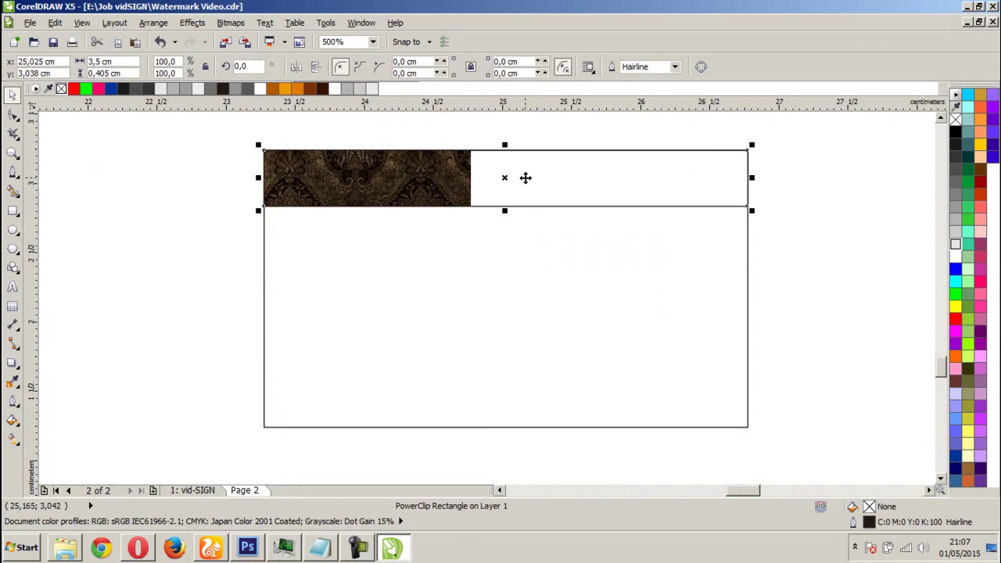
# Edit the strip's PowerClip contents: scale the batik to about 6.7 × 4.2 cm and centre it at about X 25.0, Y 2.6 cm
pyautogui.rightClick(526, 178)
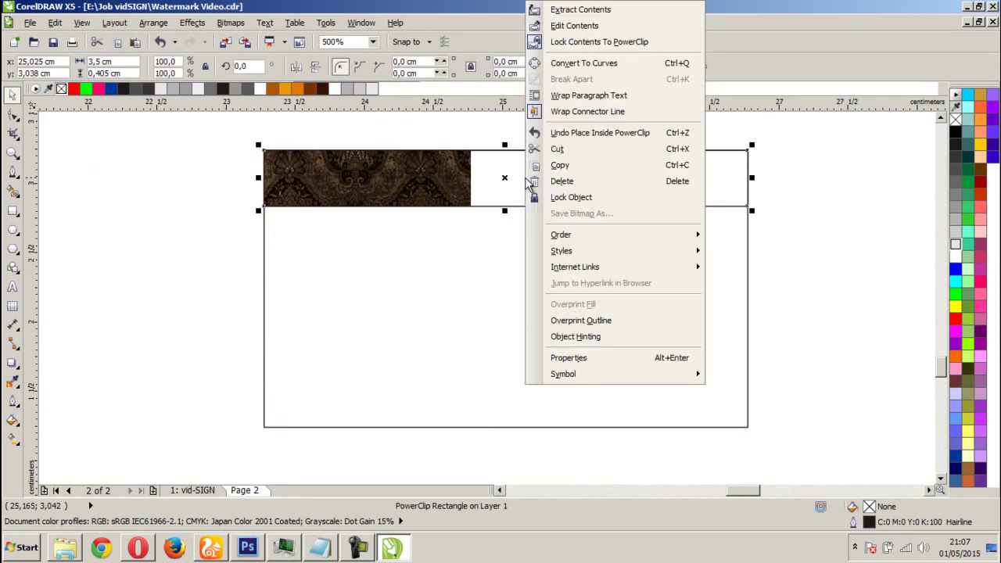
pyautogui.click(574, 31)
pyautogui.click(329, 268)
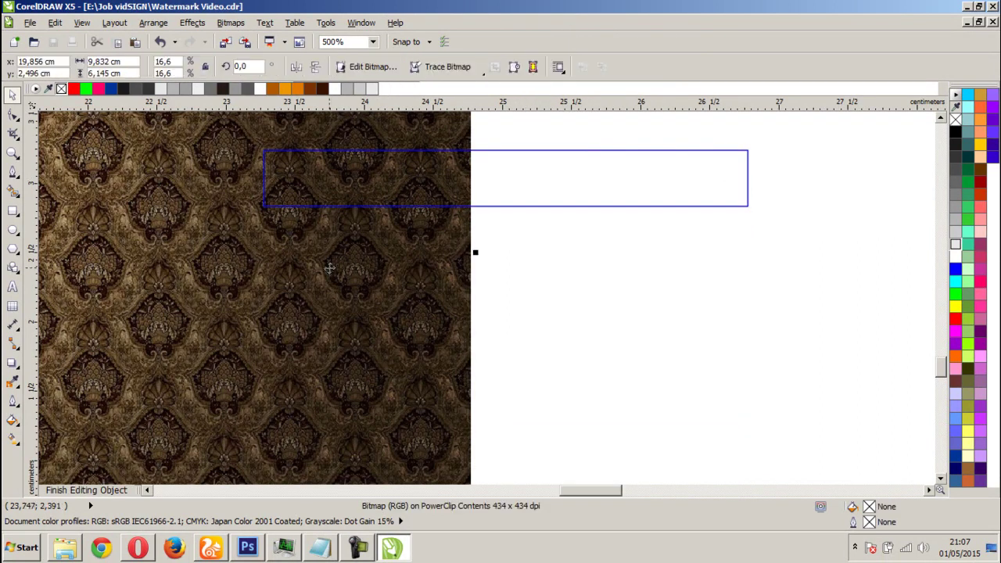
pyautogui.scroll(-2, 329, 268)
pyautogui.moveTo(403, 302); pyautogui.dragTo(604, 313)
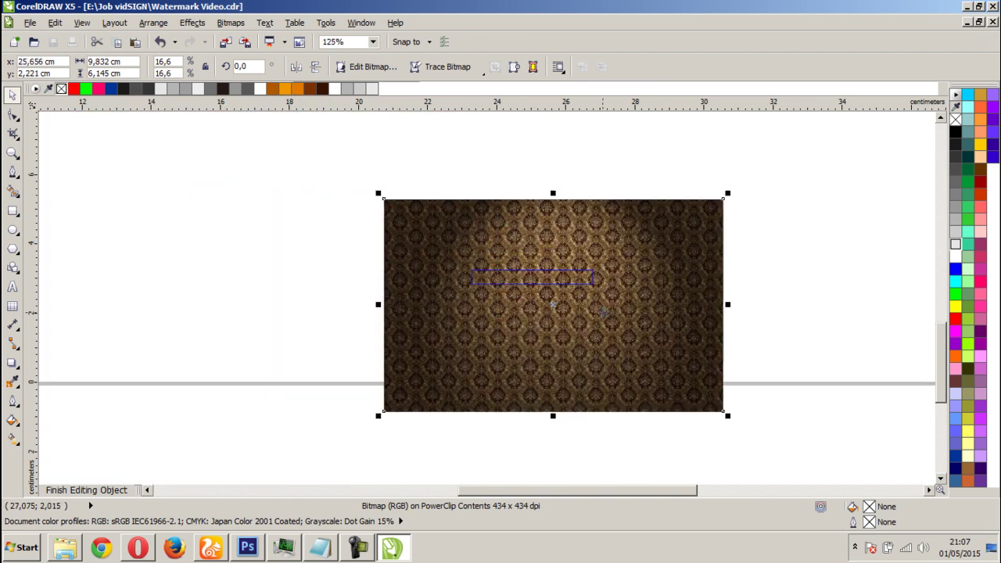
pyautogui.moveTo(732, 195); pyautogui.dragTo(647, 267)
pyautogui.moveTo(575, 337); pyautogui.dragTo(607, 282)
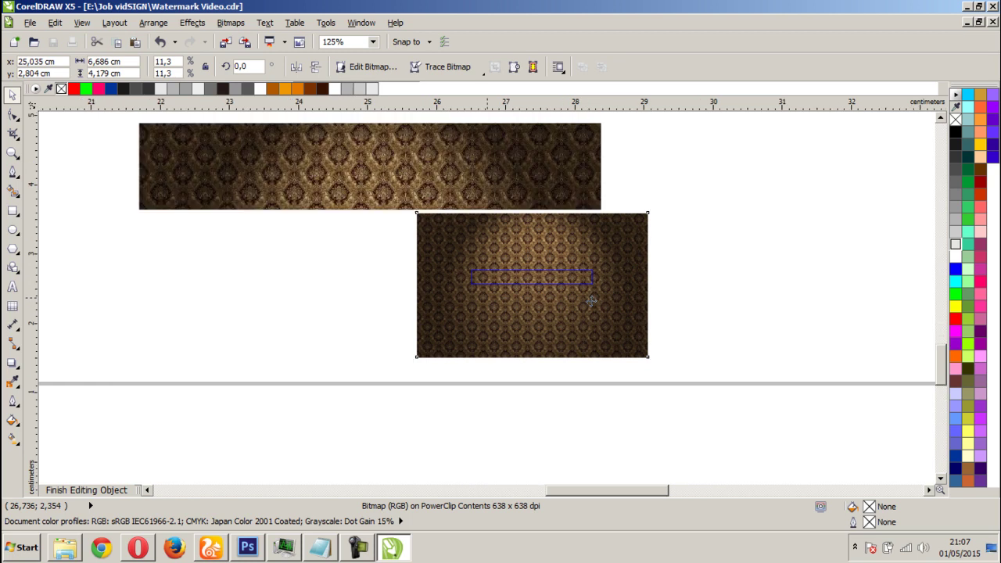
pyautogui.scroll(2, 592, 301)
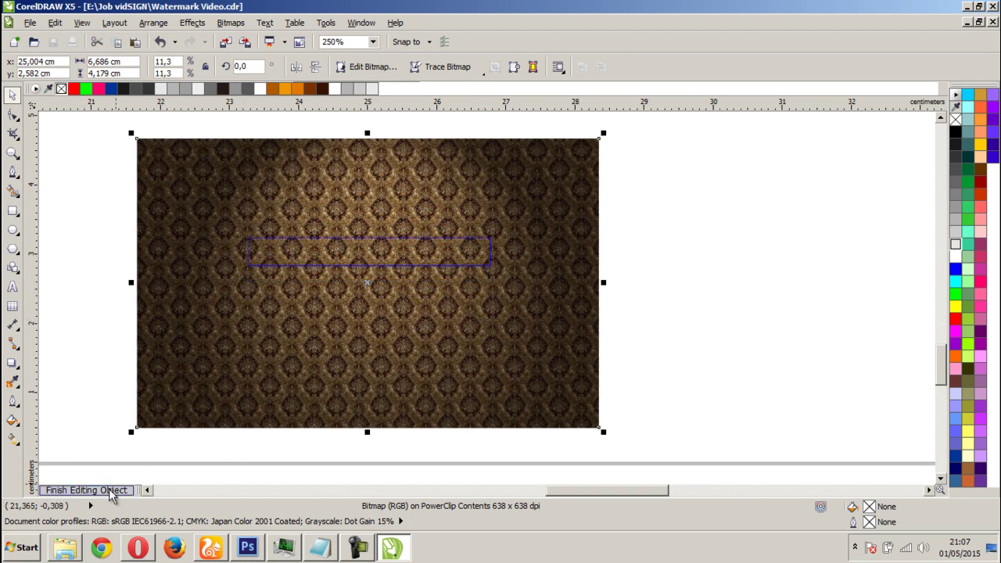
pyautogui.click(112, 490)
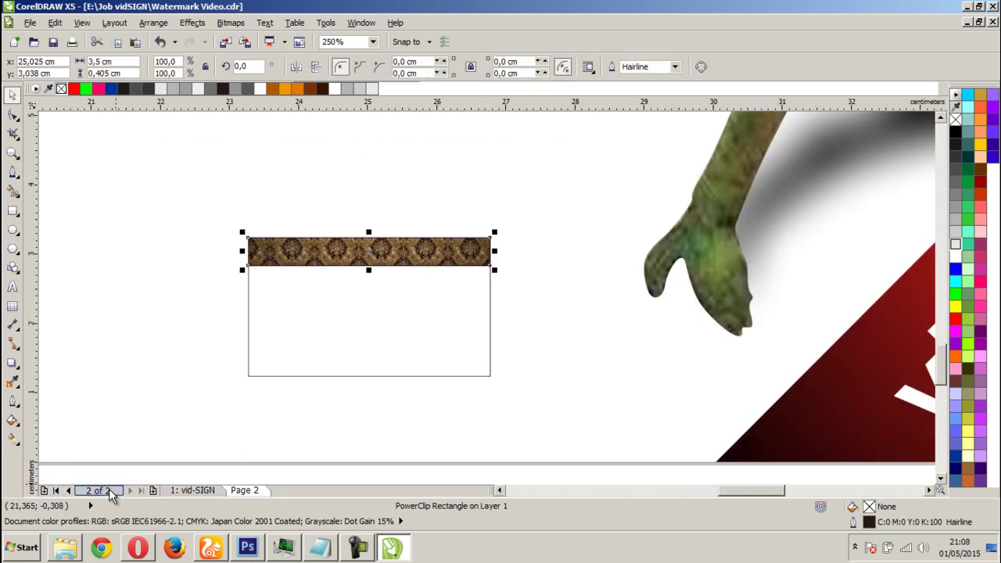
# Try stretching the batik strip to about 4.2 cm wide and undo the change
pyautogui.scroll(2, 358, 283)
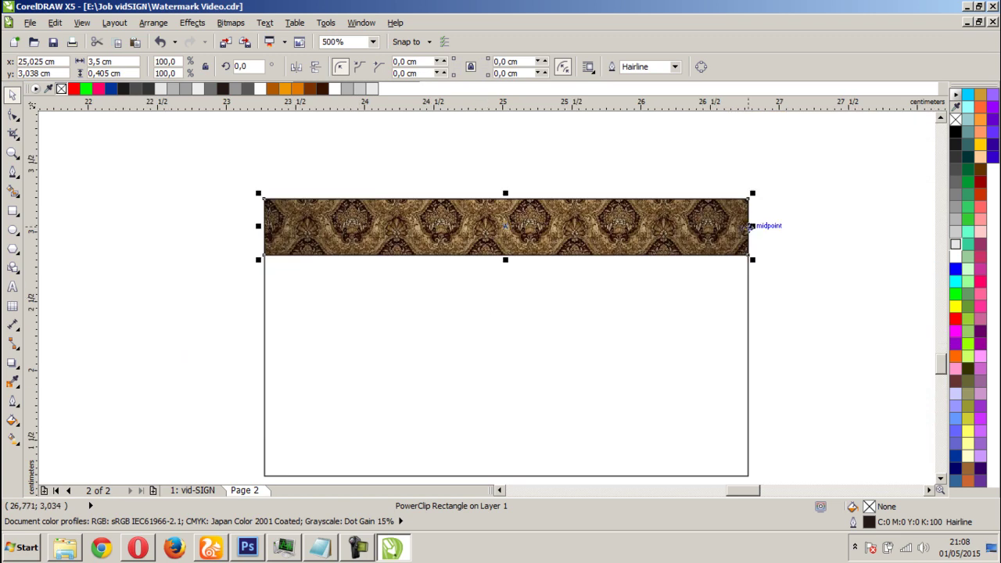
pyautogui.moveTo(752, 227); pyautogui.dragTo(851, 227)
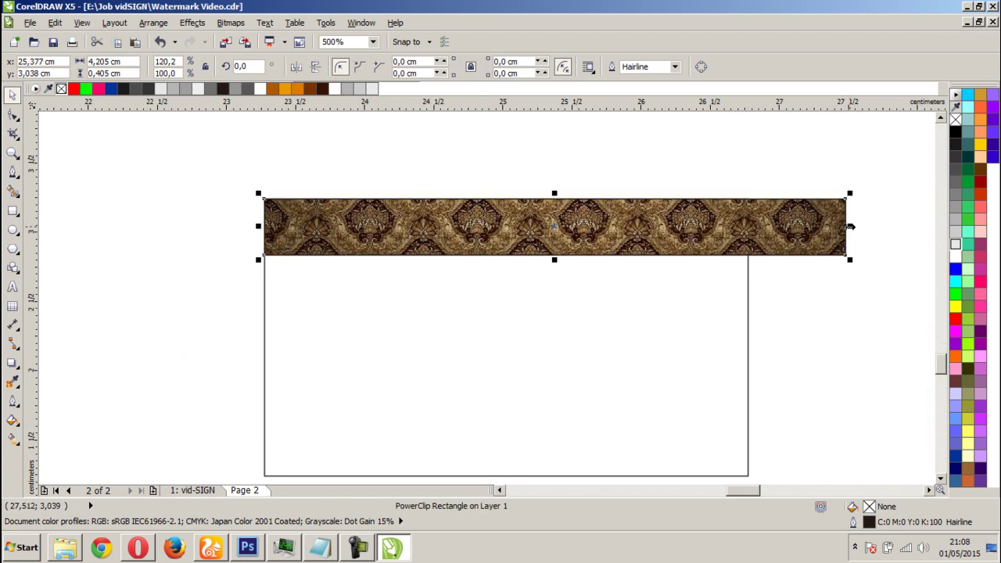
pyautogui.hotkey('ctrl', 'z')
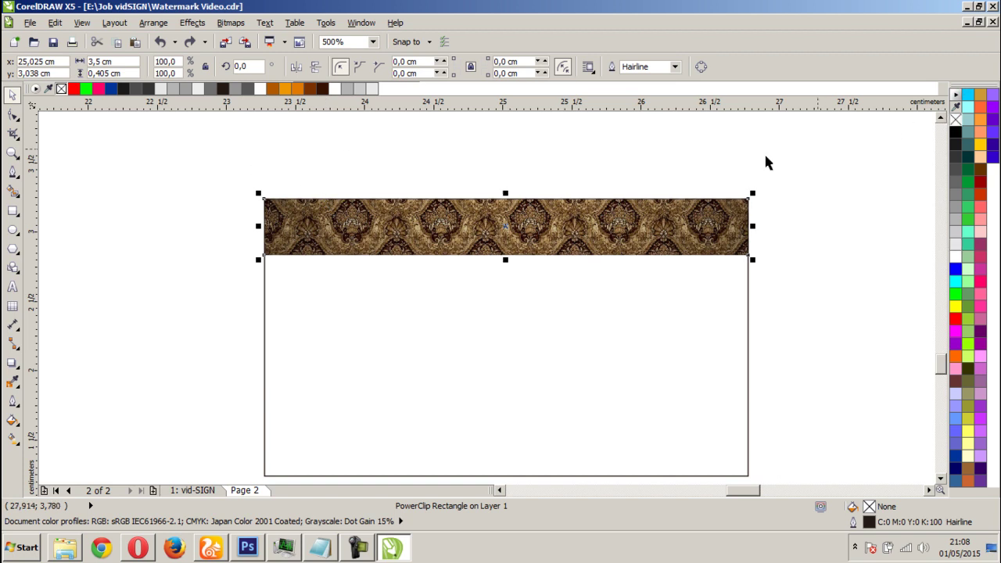
# Remove the batik strip's outline and PowerClip the strip inside the small rectangle
pyautogui.click(228, 24)
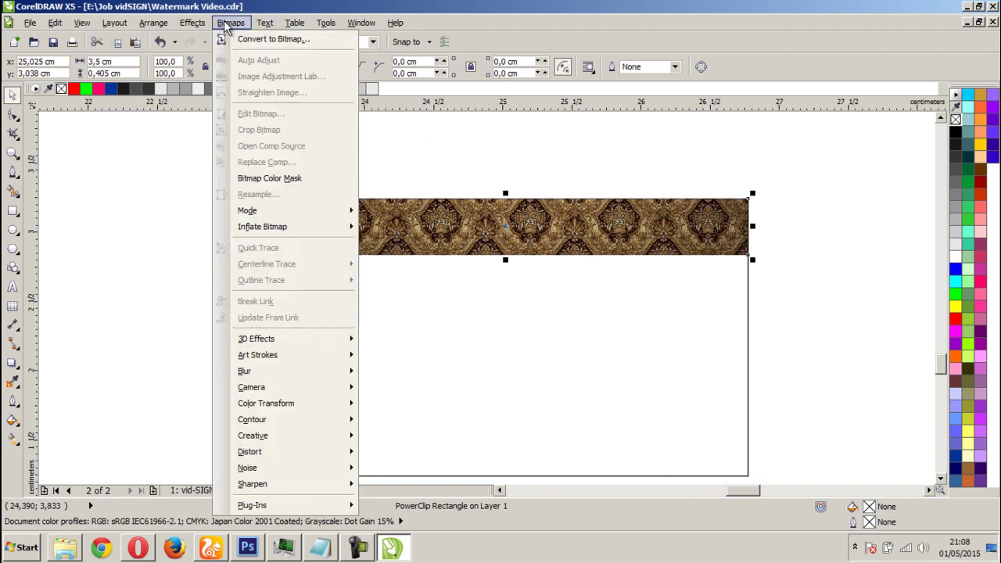
pyautogui.click(132, 186)
pyautogui.click(231, 22)
pyautogui.moveTo(192, 28)
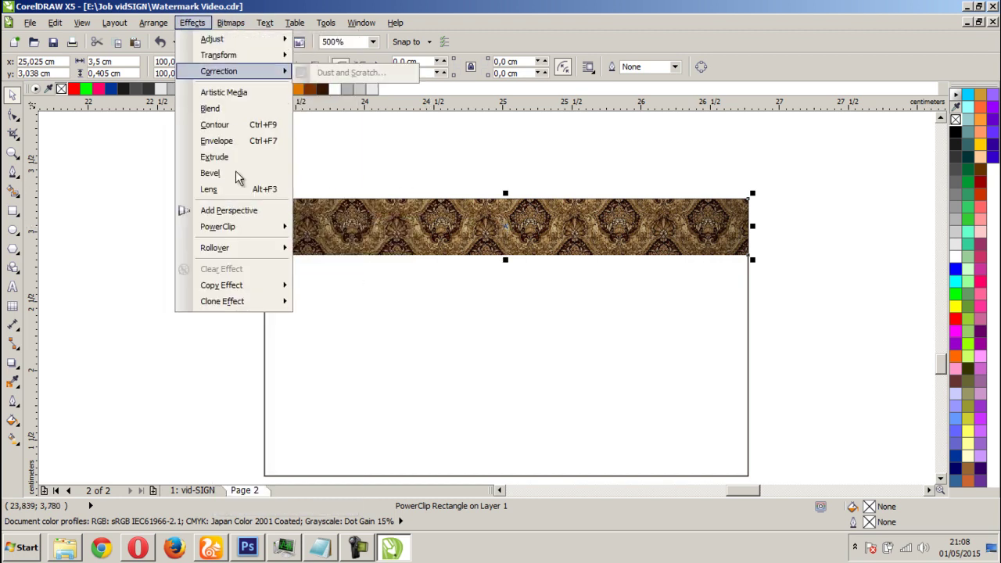
pyautogui.moveTo(294, 232)
pyautogui.click(333, 229)
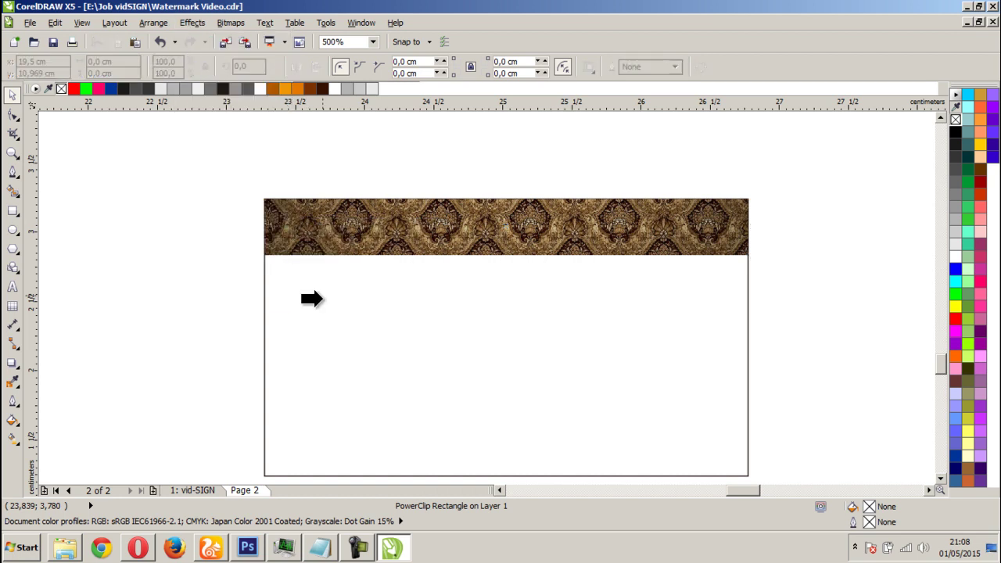
pyautogui.click(326, 319)
# Edit the small rectangle's PowerClip contents, duplicating the batik strip straight down along the lower edge at about Y 1.44 cm
pyautogui.rightClick(326, 318)
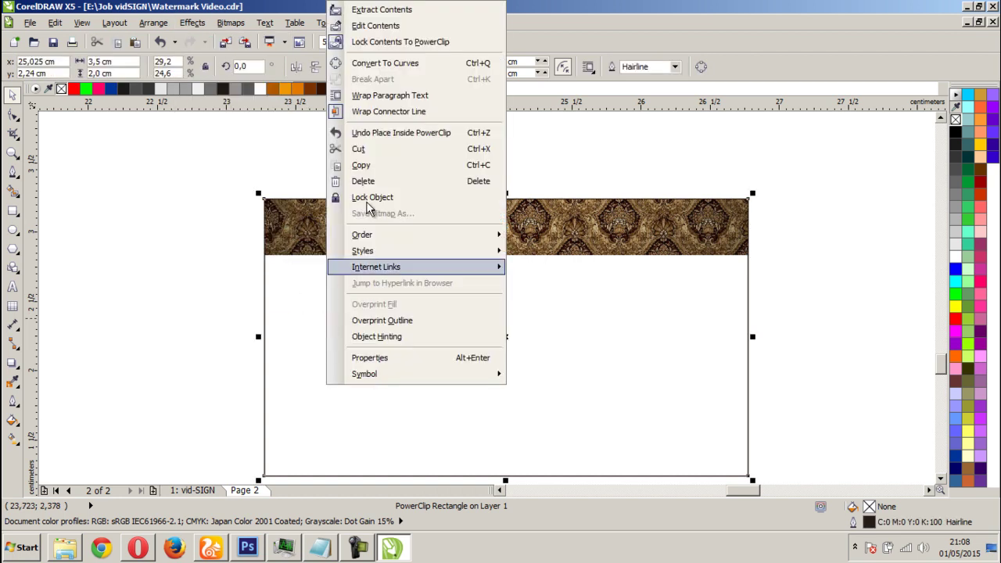
pyautogui.click(383, 27)
pyautogui.moveTo(426, 233); pyautogui.dragTo(429, 450)
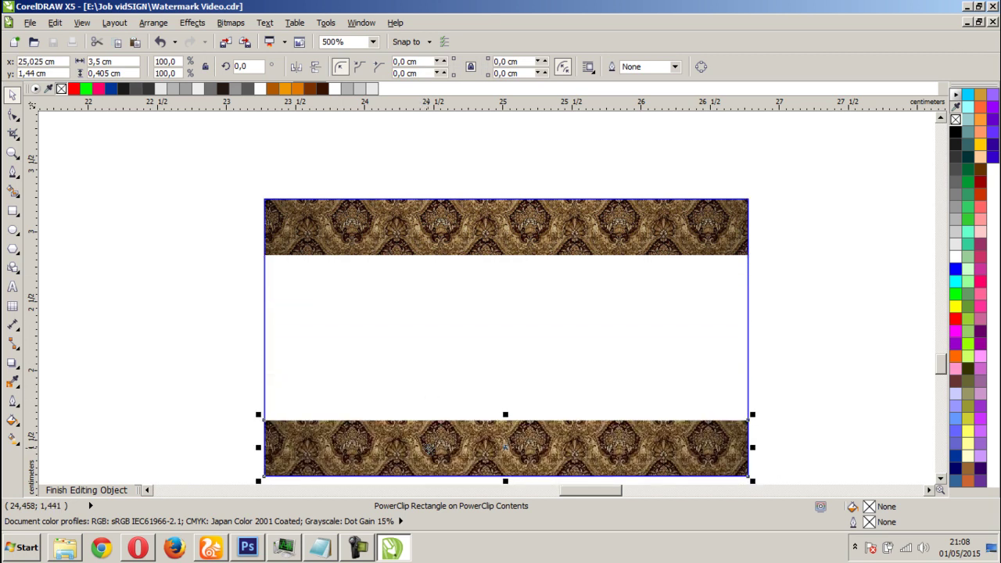
pyautogui.click(109, 490)
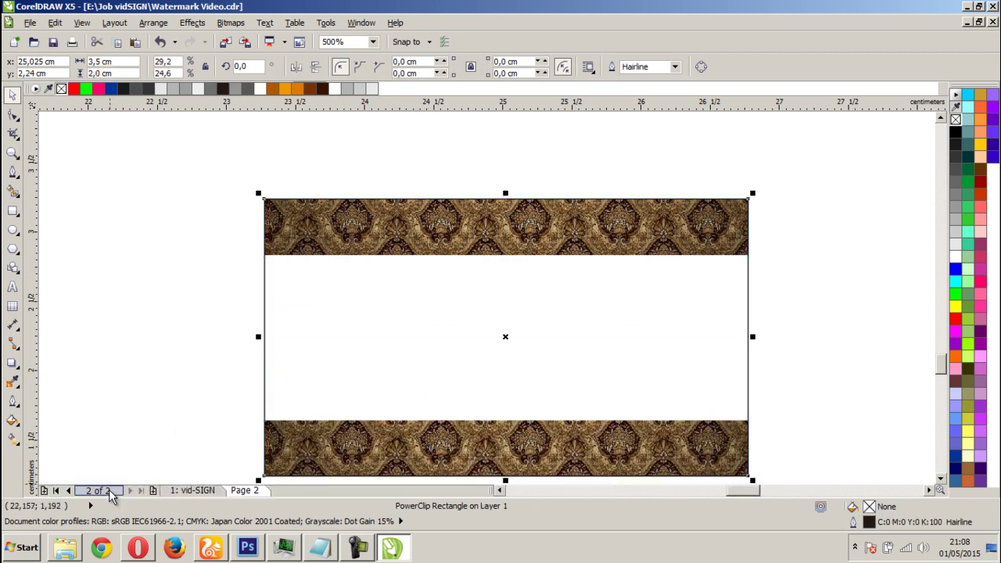
# Remove the outline from the small rectangle that holds the two batik strips
pyautogui.click(145, 369)
pyautogui.scroll(-1, 241, 359)
pyautogui.scroll(1, 548, 301)
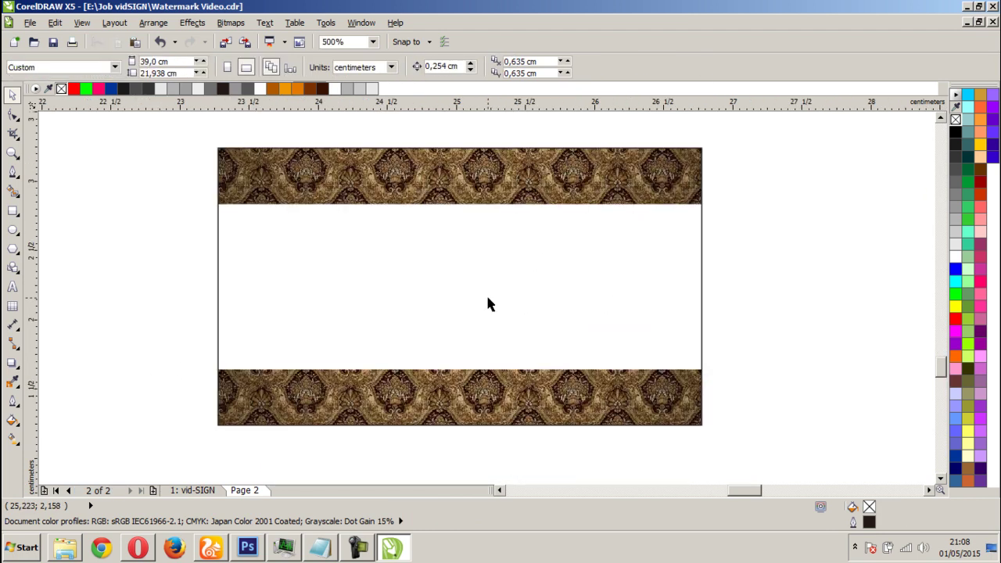
pyautogui.click(493, 293)
pyautogui.rightClick(956, 119)
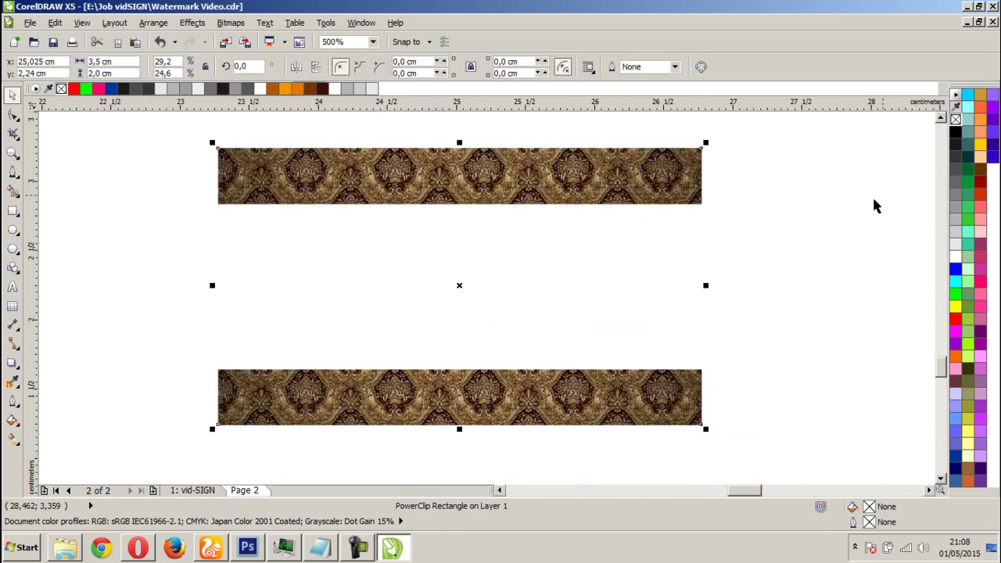
pyautogui.click(874, 206)
pyautogui.scroll(-2, 487, 308)
pyautogui.scroll(1, 485, 323)
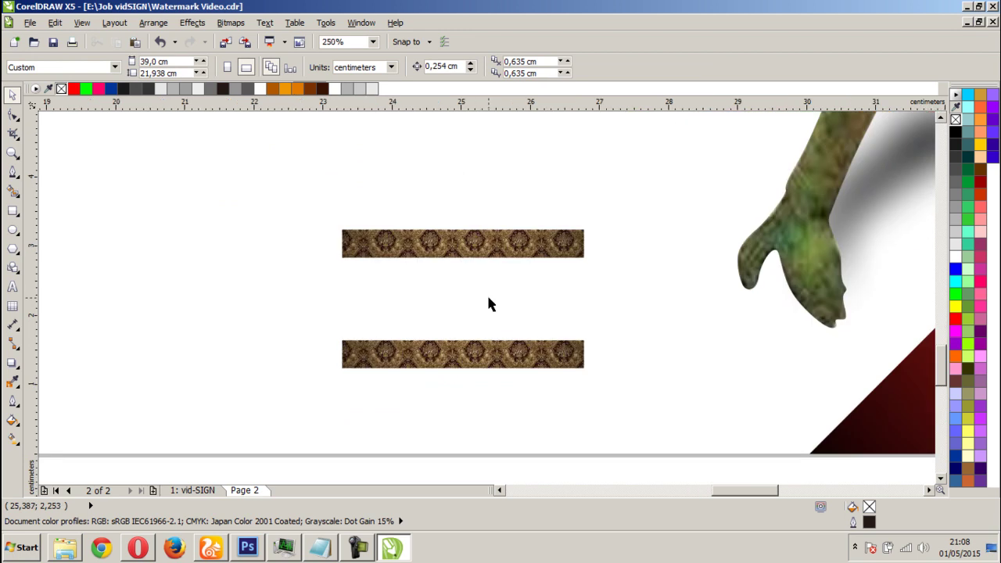
# Switch to the browser and translate "untuk baground kita menggunakan efek gold" from Indonesian to English in Google Translate
pyautogui.click(210, 548)
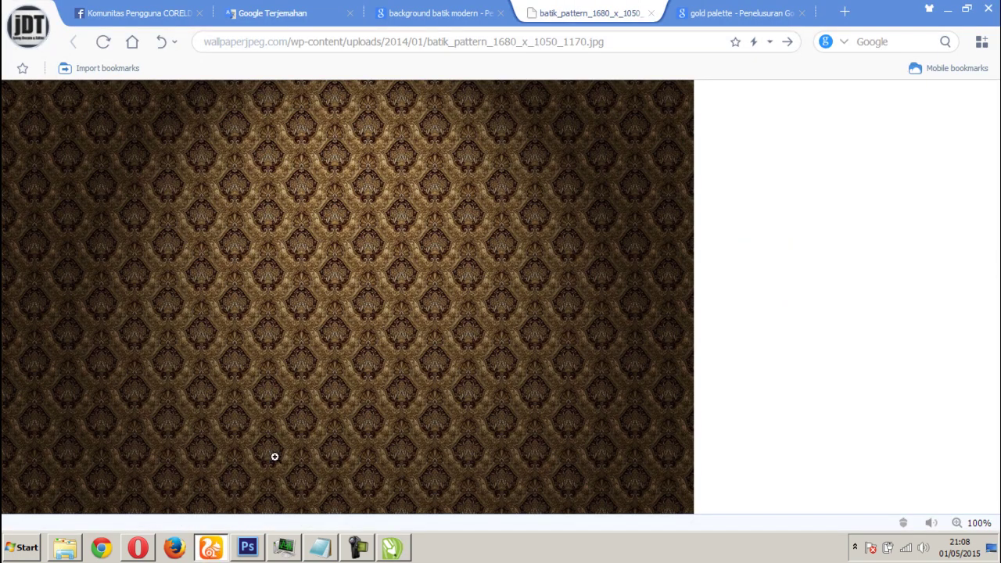
pyautogui.click(443, 15)
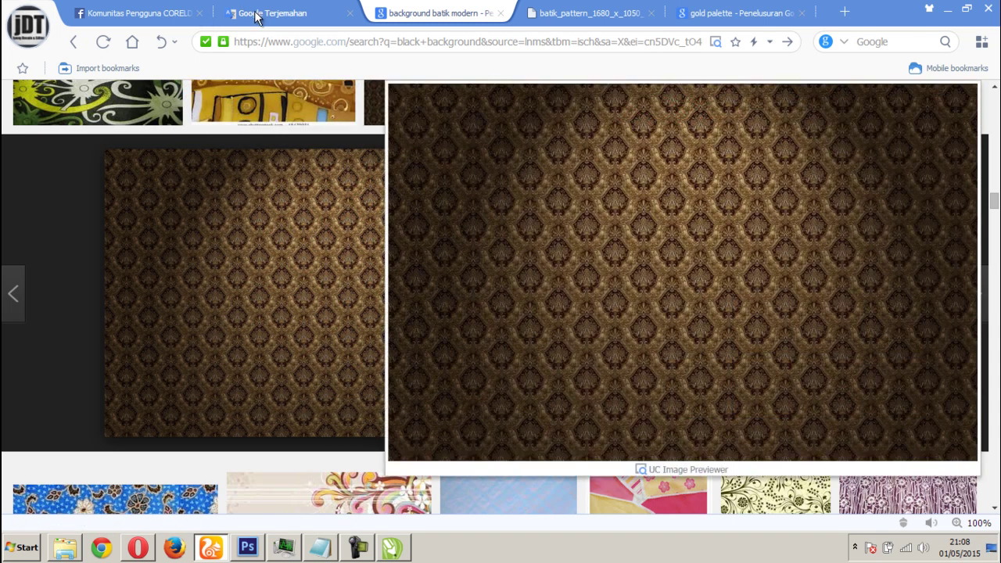
pyautogui.click(257, 14)
pyautogui.hotkey('ctrl', 'a')
pyautogui.write('untuk ')
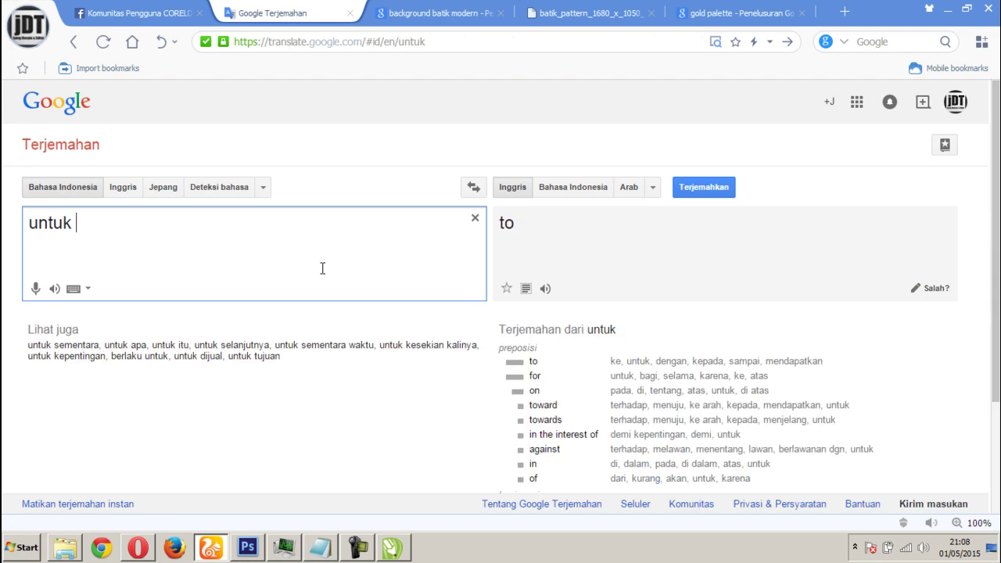
pyautogui.write('baground kita ')
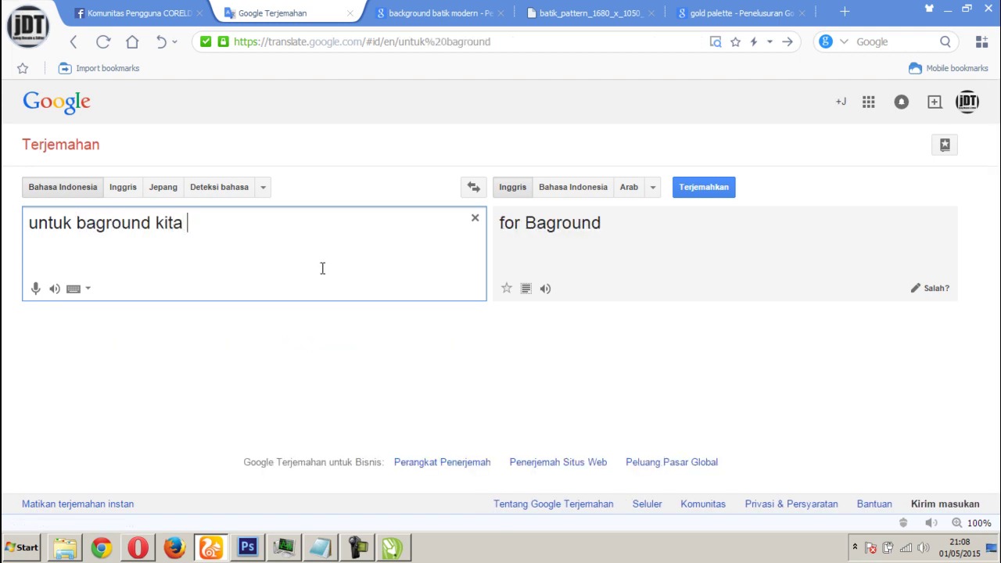
pyautogui.write('menggunakan efe')
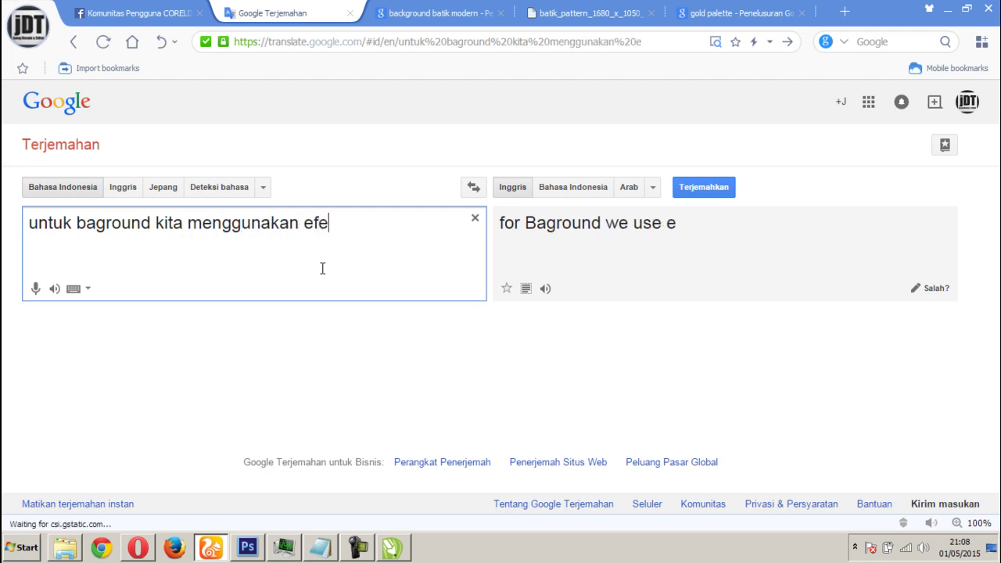
pyautogui.write('k gold')
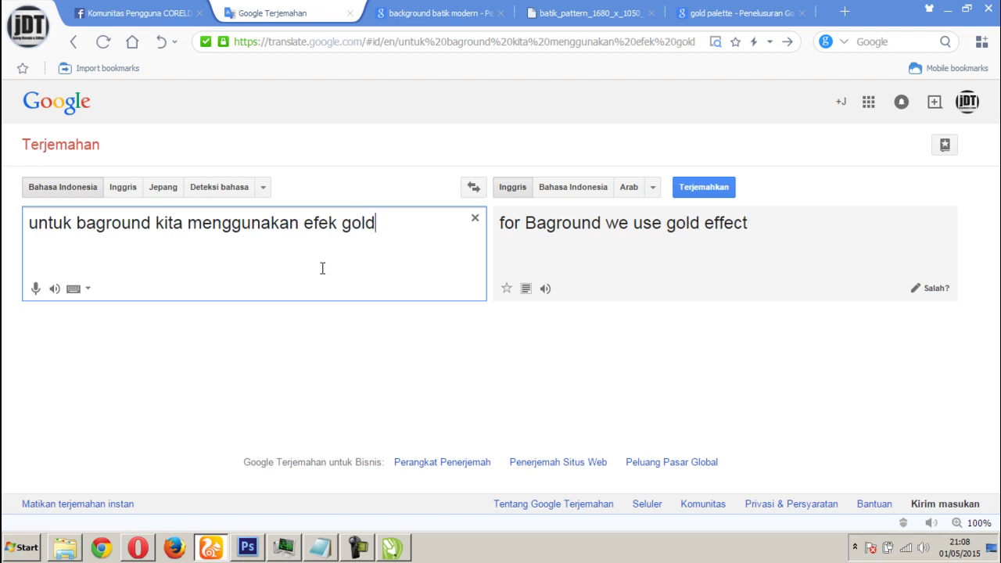
# Copy the gold satin palette image from the "gold palette" results and paste it onto page 2 in CorelDRAW
pyautogui.click(720, 17)
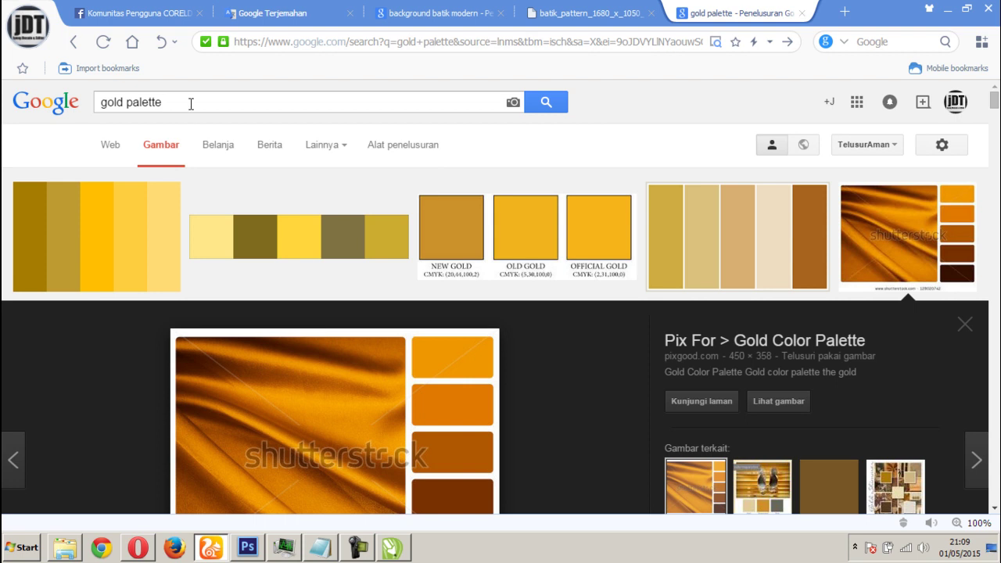
pyautogui.scroll(-2, 315, 166)
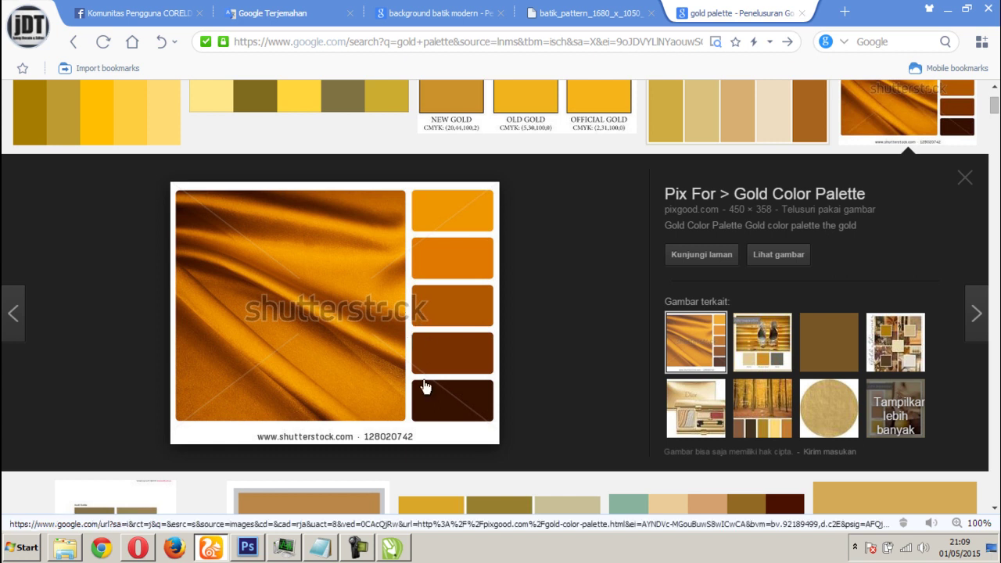
pyautogui.click(392, 548)
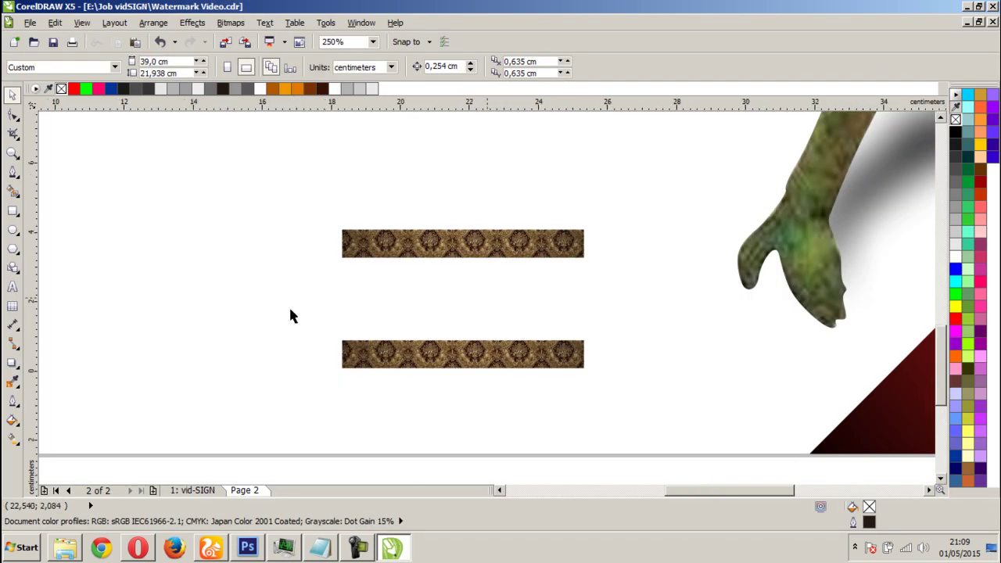
pyautogui.scroll(-3, 289, 316)
pyautogui.hotkey('ctrl', 'v')
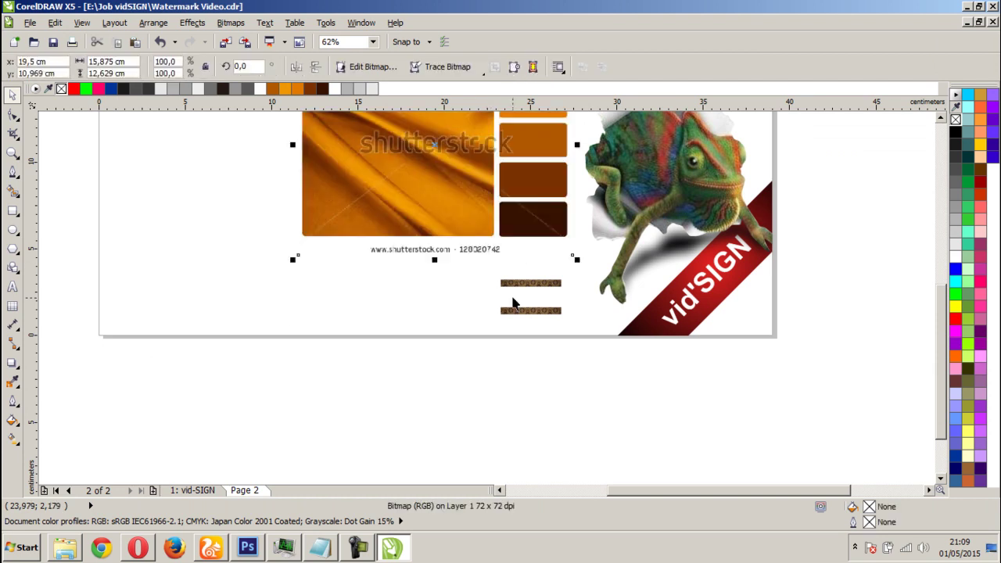
# Scale the gold palette image to about 5.3 × 4.2 cm and place it just left of the batik strips
pyautogui.scroll(2, 521, 262)
pyautogui.scroll(-3, 478, 282)
pyautogui.moveTo(473, 274); pyautogui.dragTo(443, 310)
pyautogui.scroll(2, 486, 313)
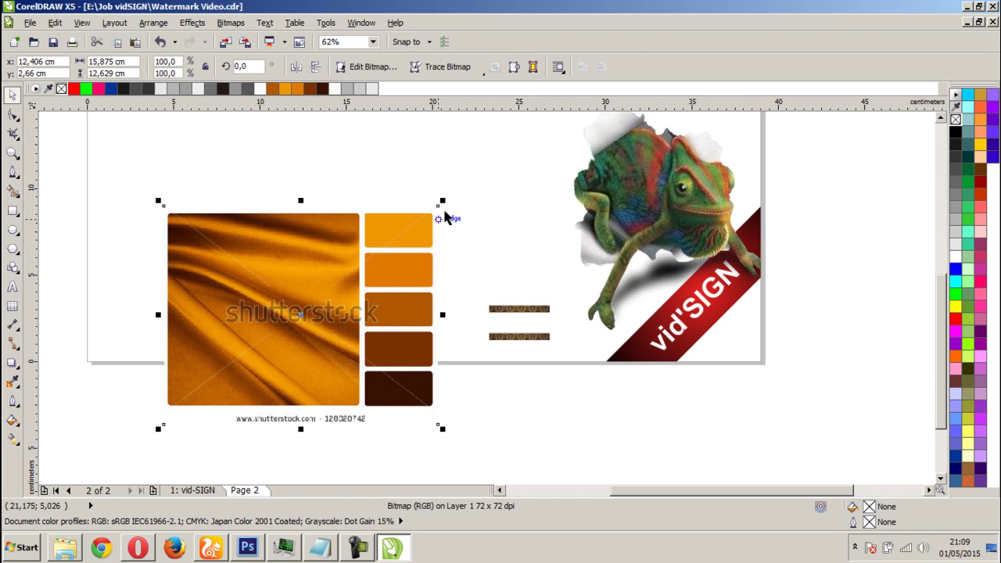
pyautogui.moveTo(437, 205); pyautogui.dragTo(264, 345)
pyautogui.moveTo(222, 388); pyautogui.dragTo(445, 341)
pyautogui.scroll(4, 501, 327)
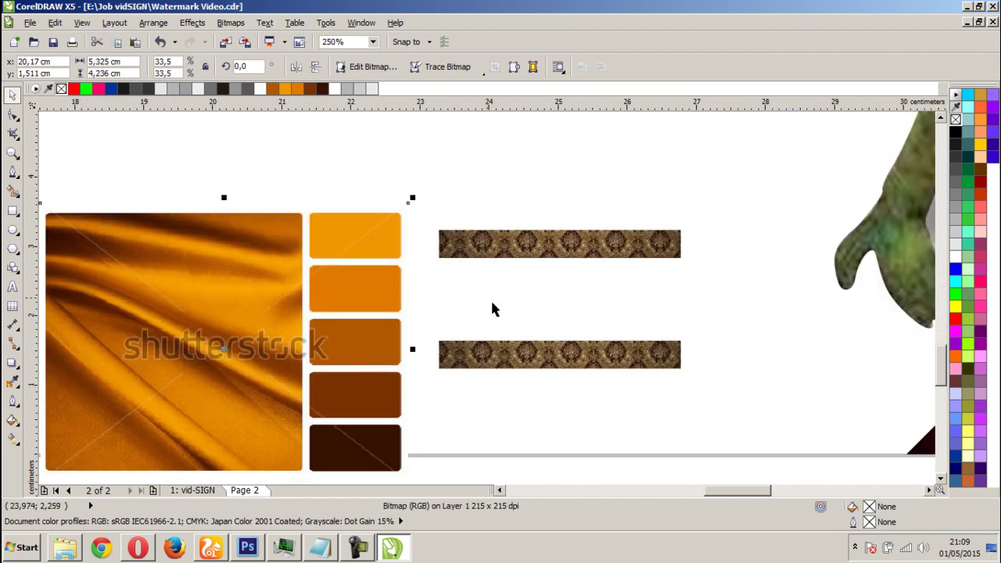
# Start a custom linear fountain fill on the batik-strip rectangle, with its start colour sampled from the darkest brown palette swatch (#361101)
pyautogui.click(548, 288)
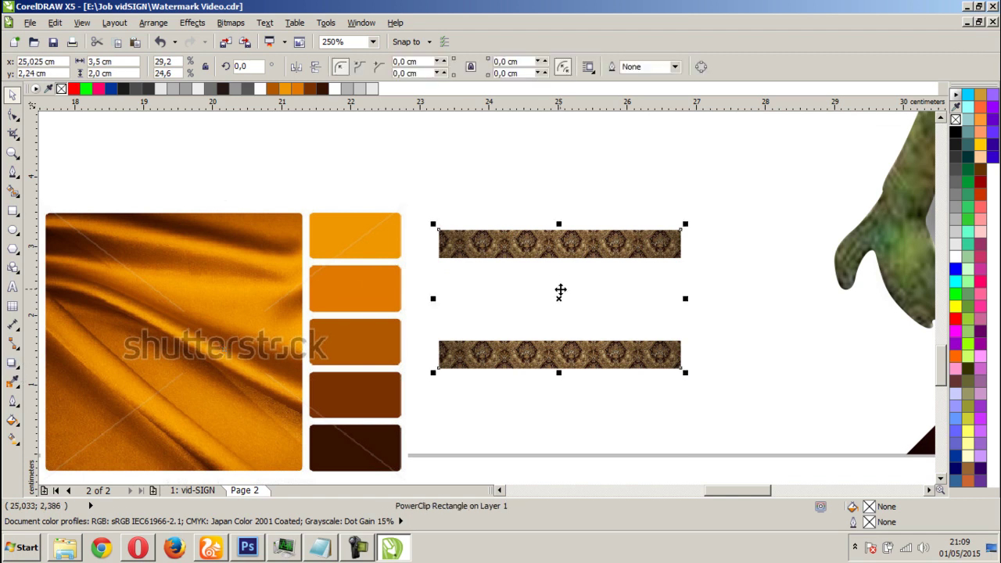
pyautogui.click(14, 364)
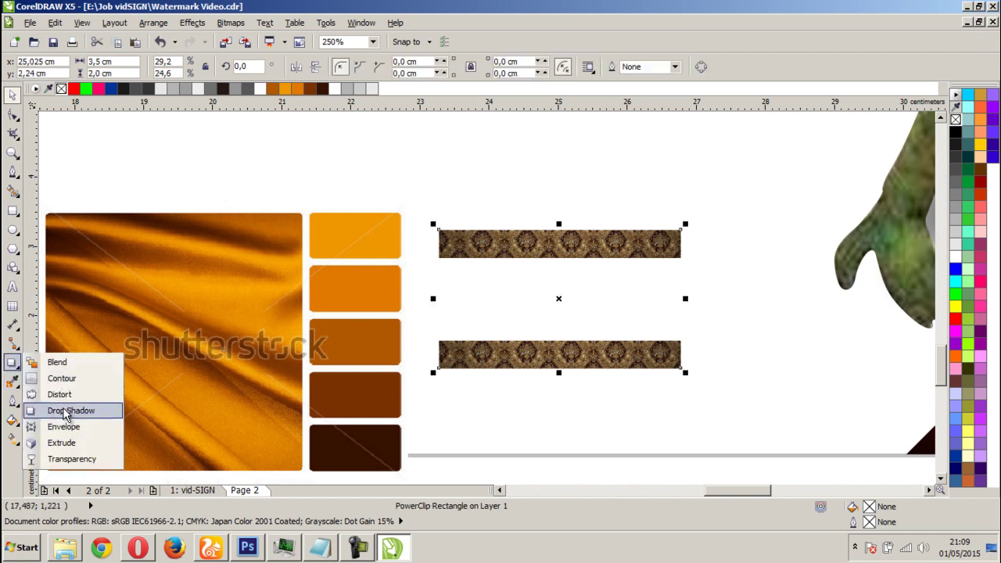
pyautogui.click(14, 421)
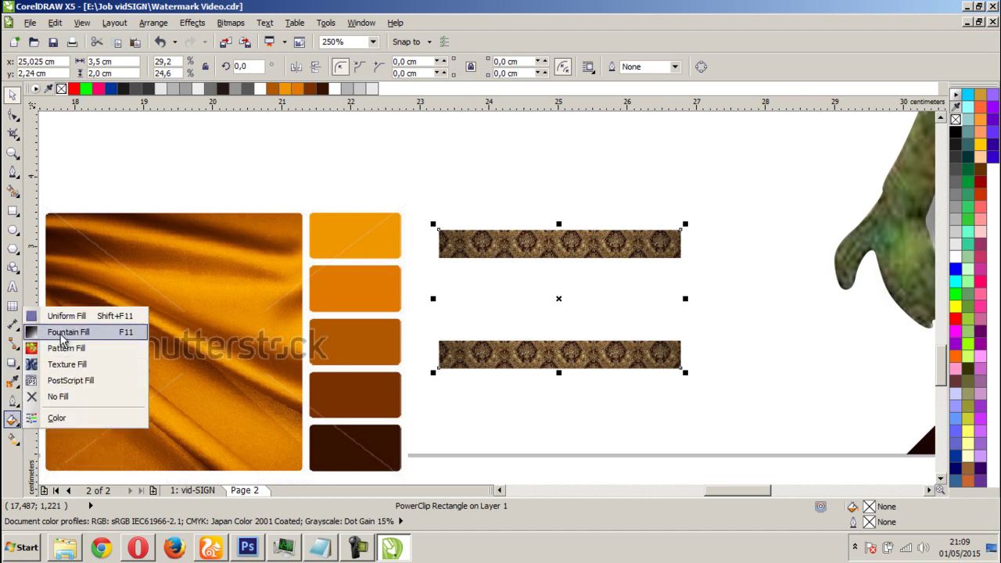
pyautogui.click(63, 336)
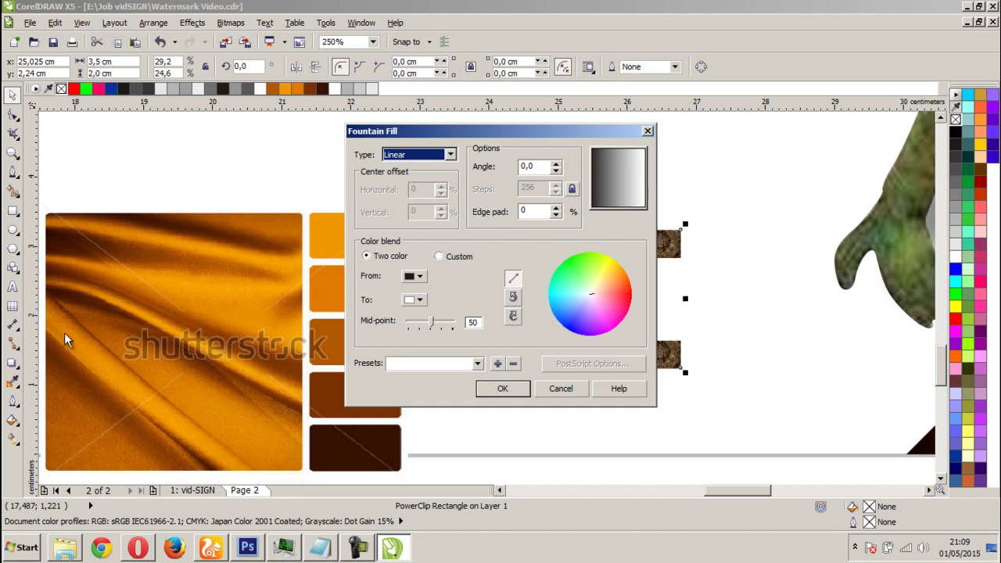
pyautogui.click(439, 256)
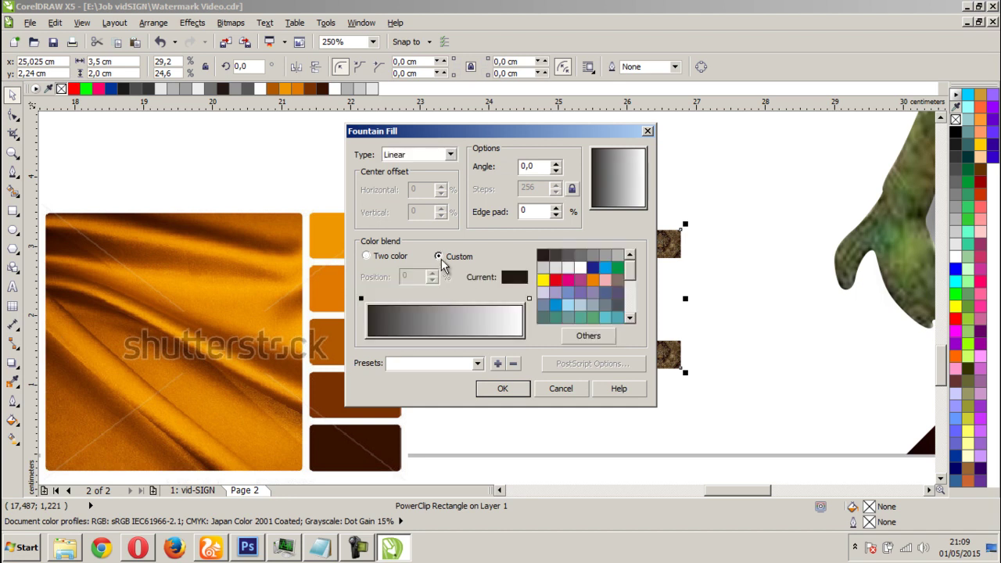
pyautogui.click(363, 300)
pyautogui.click(607, 338)
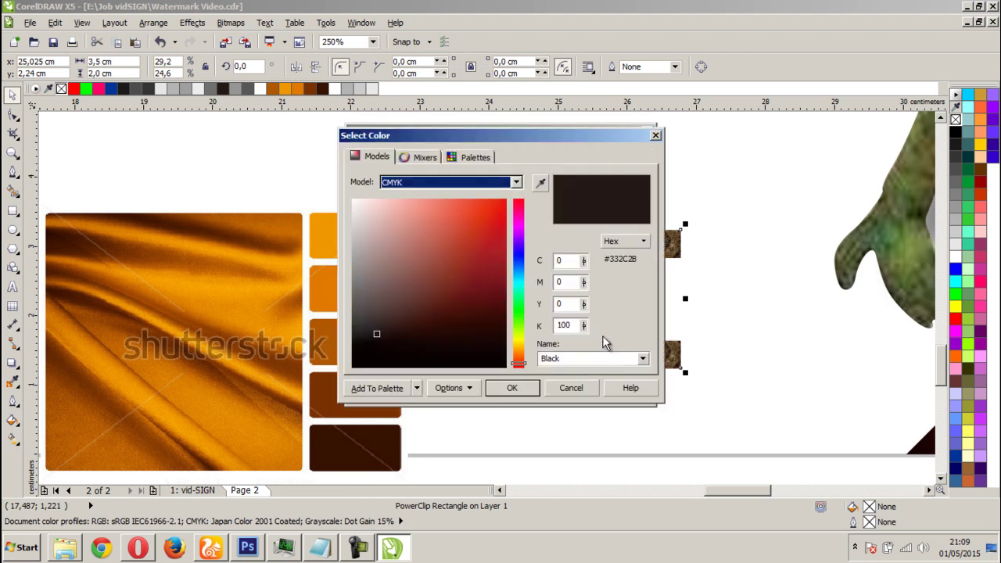
pyautogui.click(540, 182)
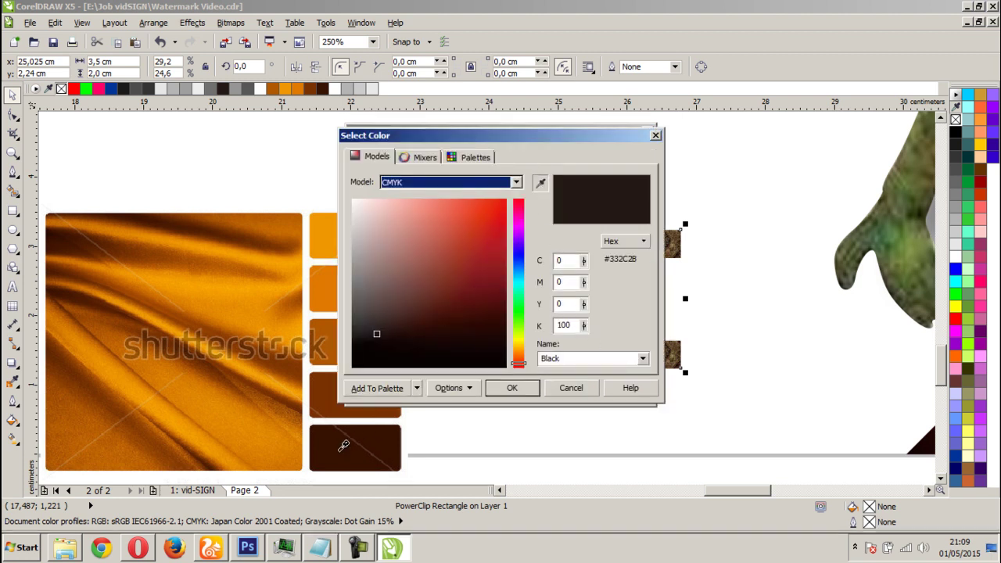
pyautogui.click(346, 450)
pyautogui.click(511, 387)
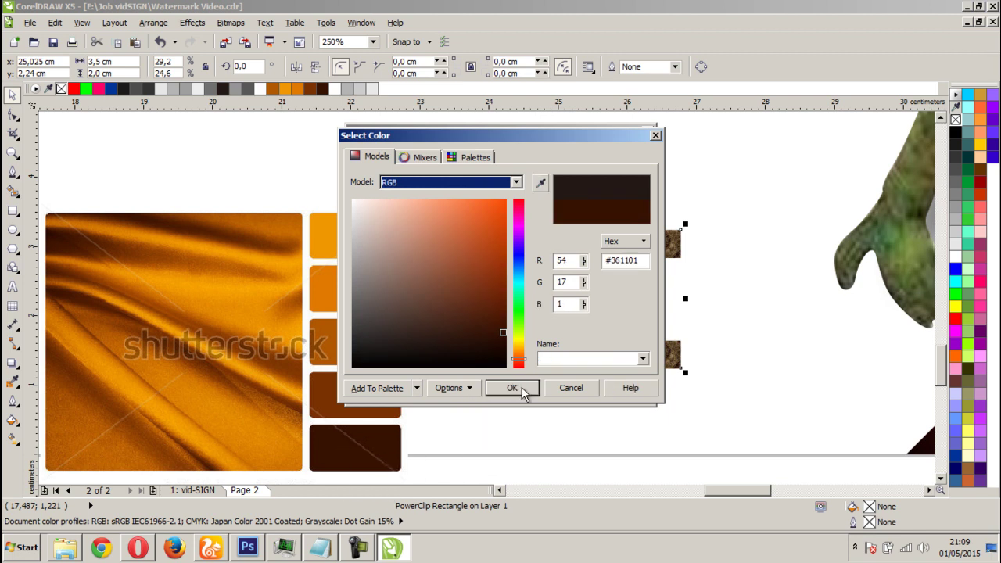
# Add a gradient stop at 16% and colour it with the medium brown palette swatch (#B05800)
pyautogui.doubleClick(388, 299)
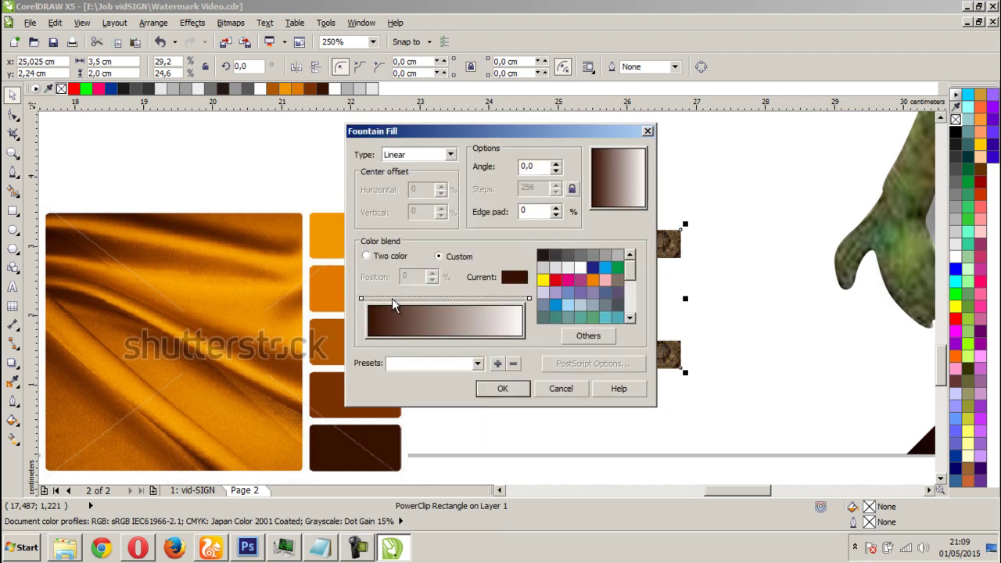
pyautogui.click(589, 336)
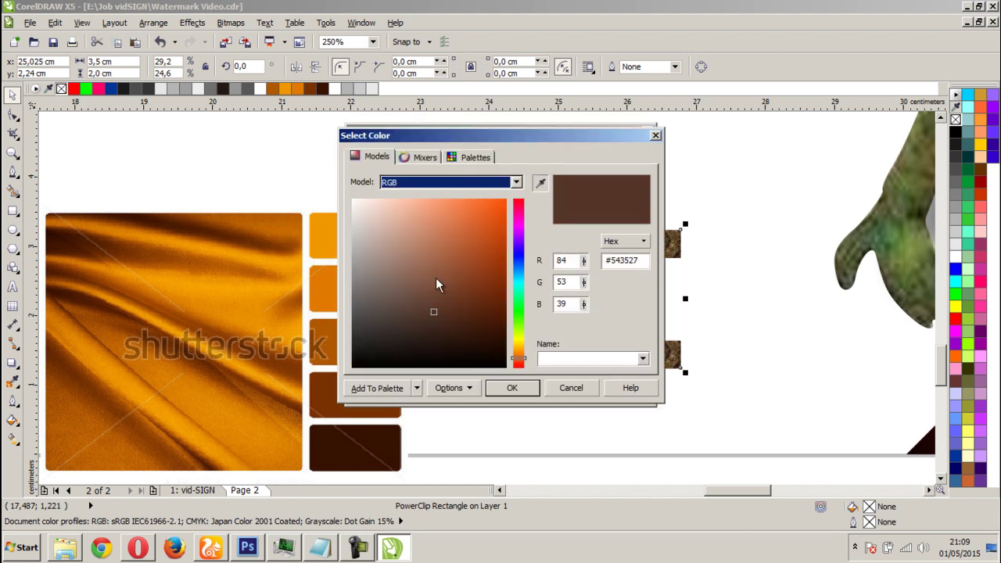
pyautogui.click(338, 327)
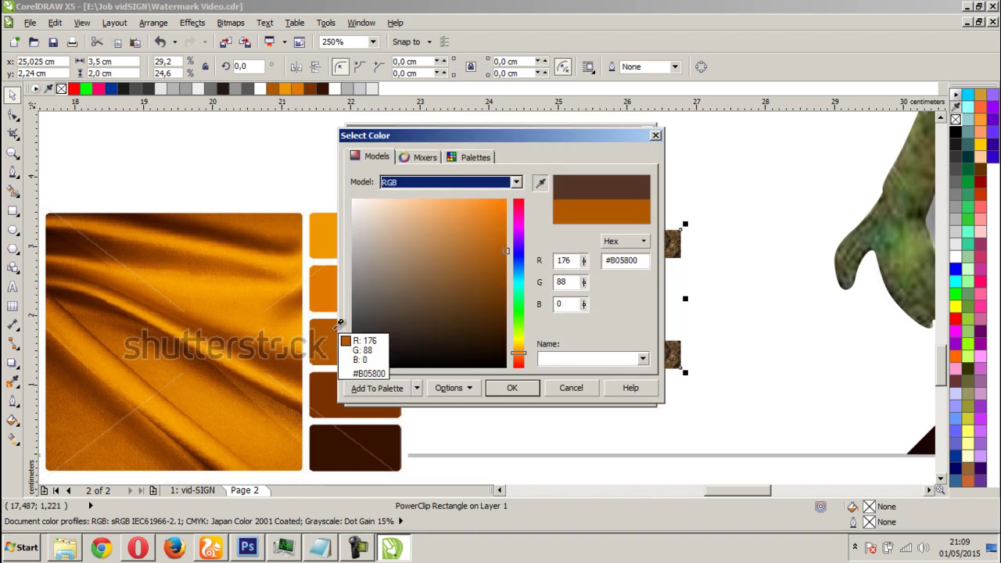
pyautogui.click(512, 388)
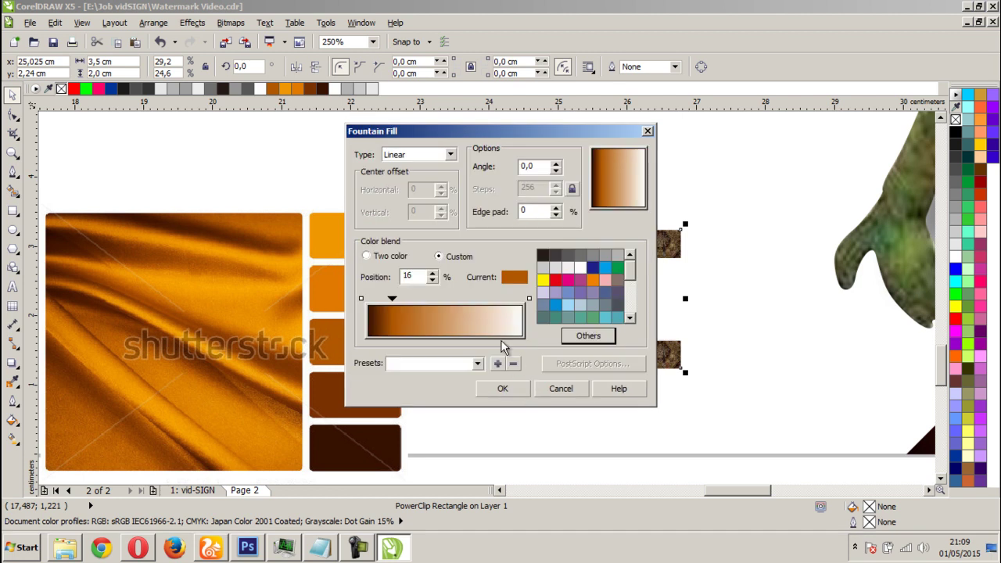
# Add a gradient stop at 54% and colour it with the orange palette swatch (#E07900), moving the fill dialog clear of the palette
pyautogui.doubleClick(451, 298)
pyautogui.moveTo(506, 135); pyautogui.dragTo(659, 157)
pyautogui.click(744, 361)
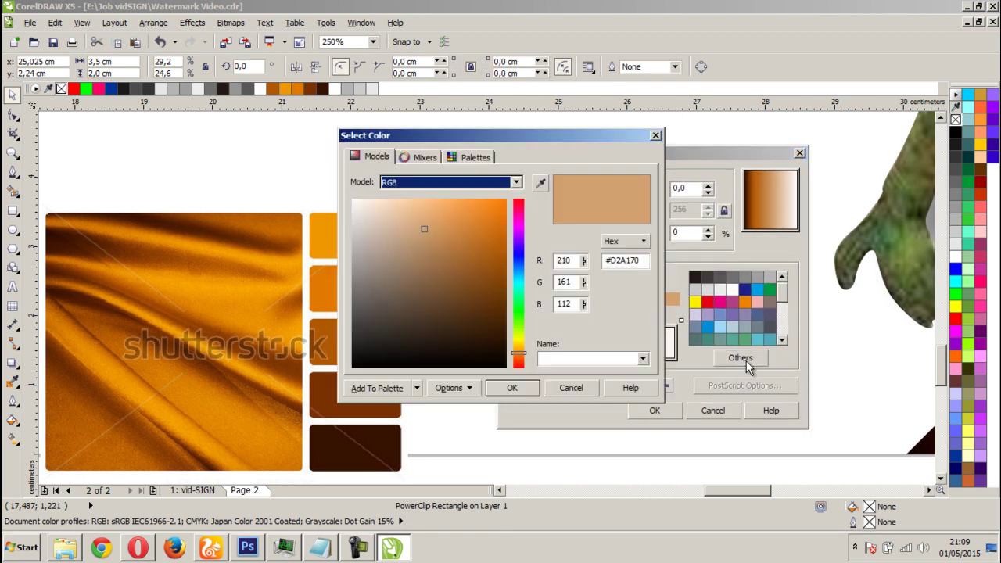
pyautogui.click(540, 183)
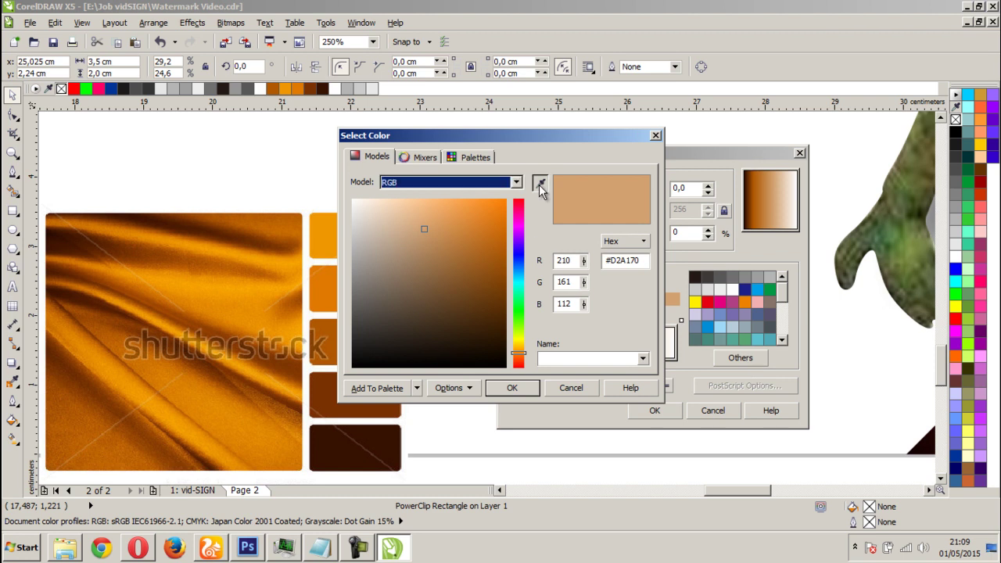
pyautogui.click(333, 276)
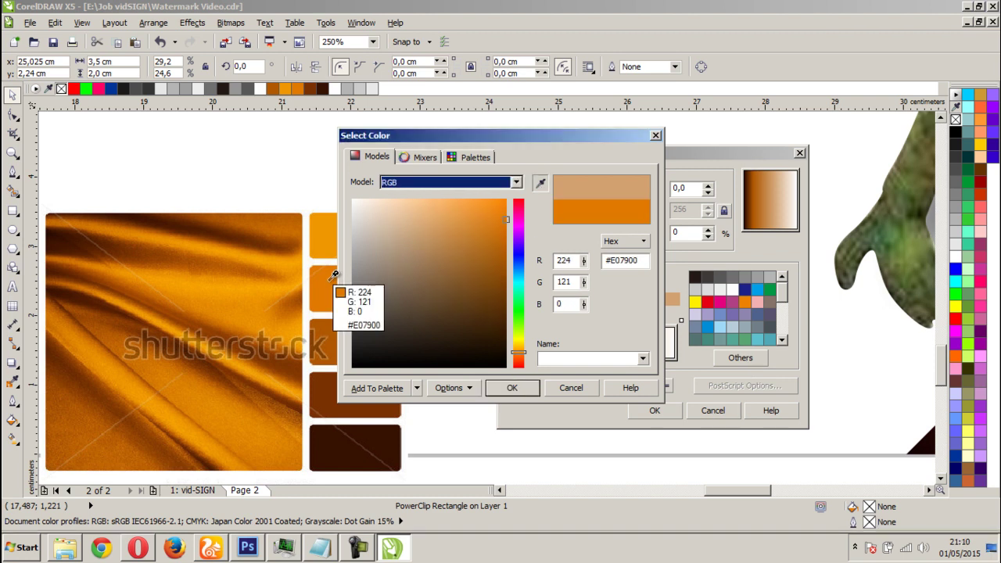
pyautogui.click(511, 388)
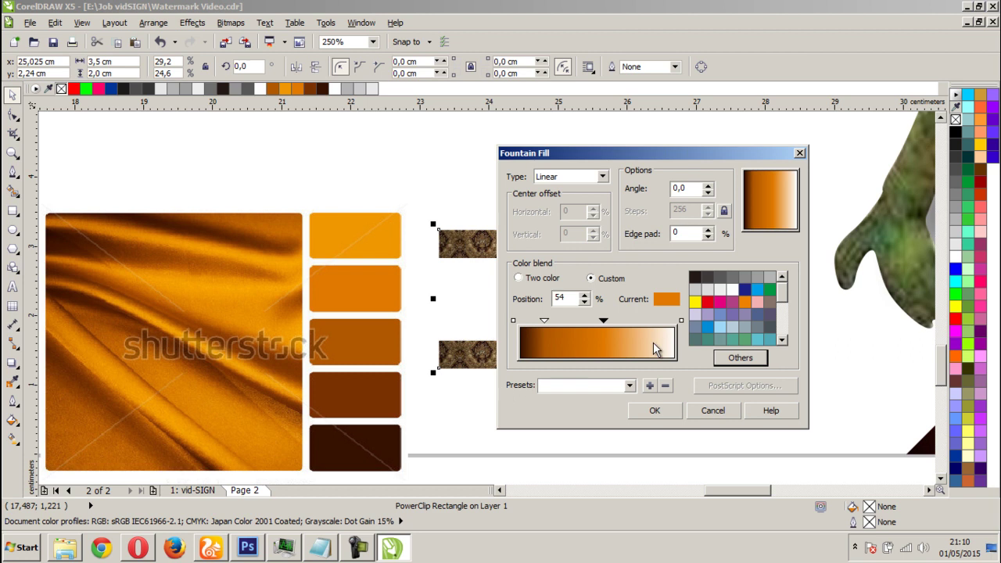
# Set the gradient's end colour to the dark reddish-brown palette swatch (#793101)
pyautogui.click(681, 321)
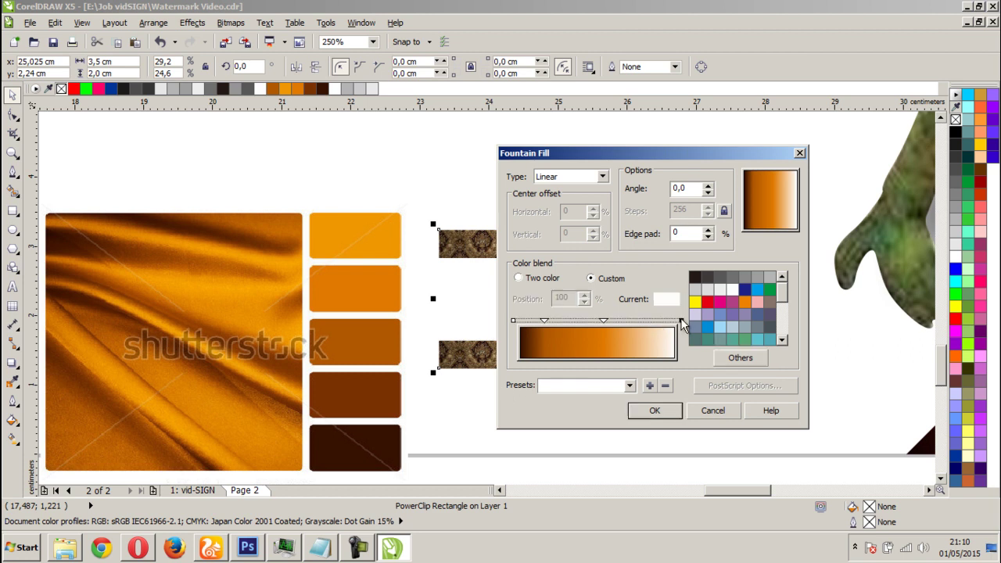
pyautogui.click(751, 358)
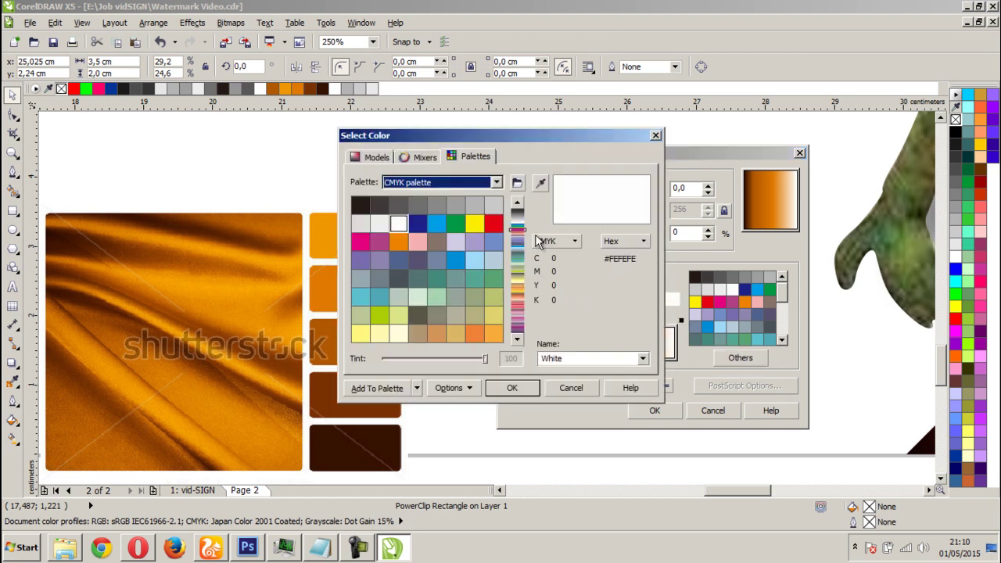
pyautogui.click(540, 183)
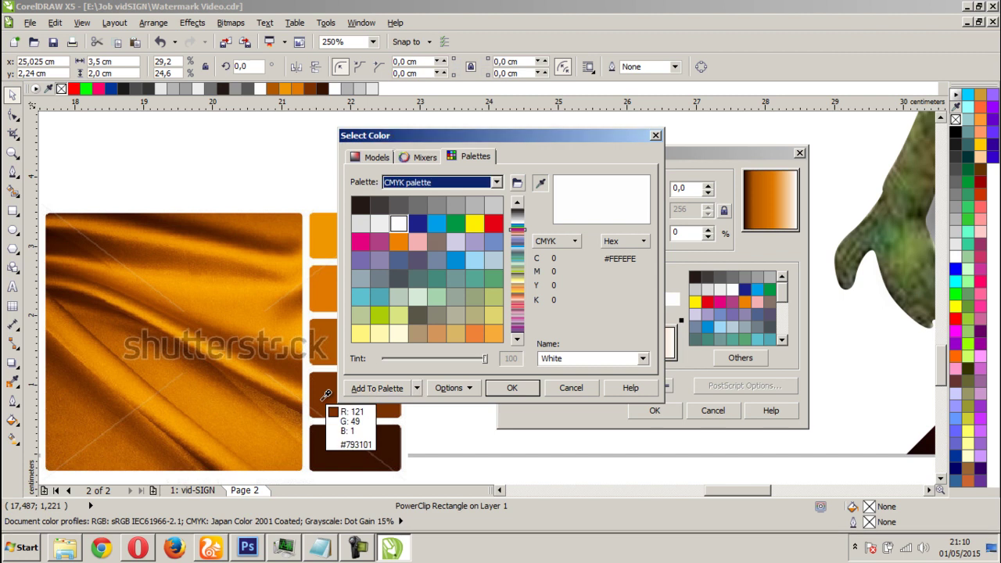
pyautogui.click(333, 403)
pyautogui.click(508, 388)
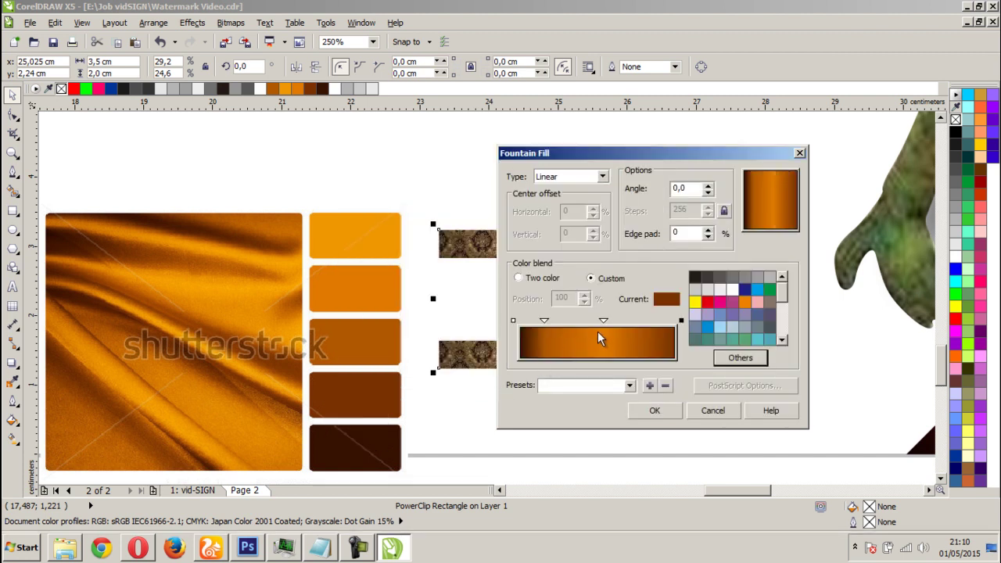
# Move the medium brown gradient stop to 25% and shift the orange stop closer to the gradient's end
pyautogui.moveTo(604, 322); pyautogui.dragTo(622, 322)
pyautogui.moveTo(546, 322)
pyautogui.mouseDown()
pyautogui.moveTo(575, 322)
pyautogui.moveTo(540, 321)
pyautogui.moveTo(558, 322)
pyautogui.mouseUp()
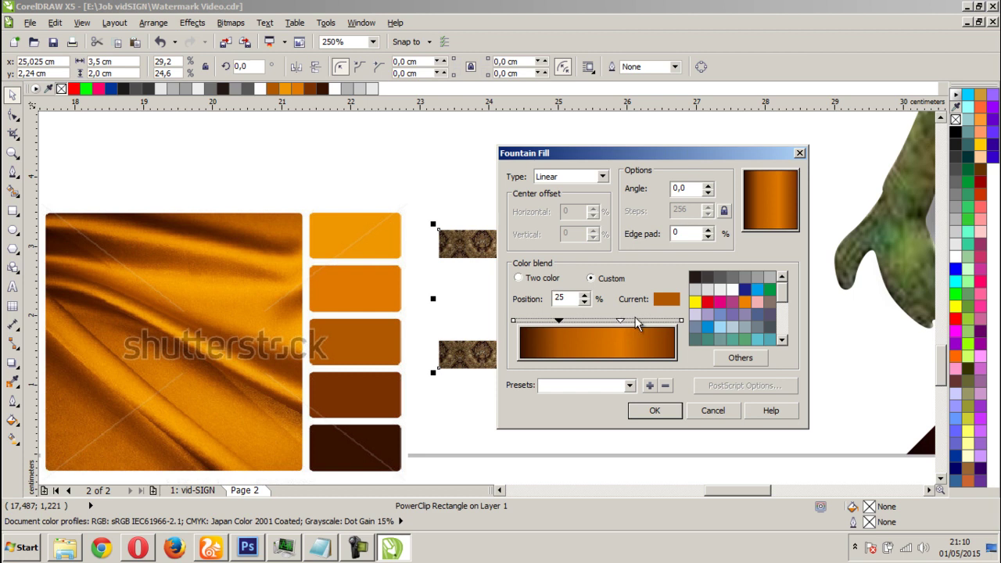
pyautogui.moveTo(622, 321); pyautogui.dragTo(636, 317)
# Add a #B05800 gradient stop at 48% between the brown and orange stops, and adjust the first brown stop to 24%
pyautogui.click(593, 317)
pyautogui.doubleClick(594, 317)
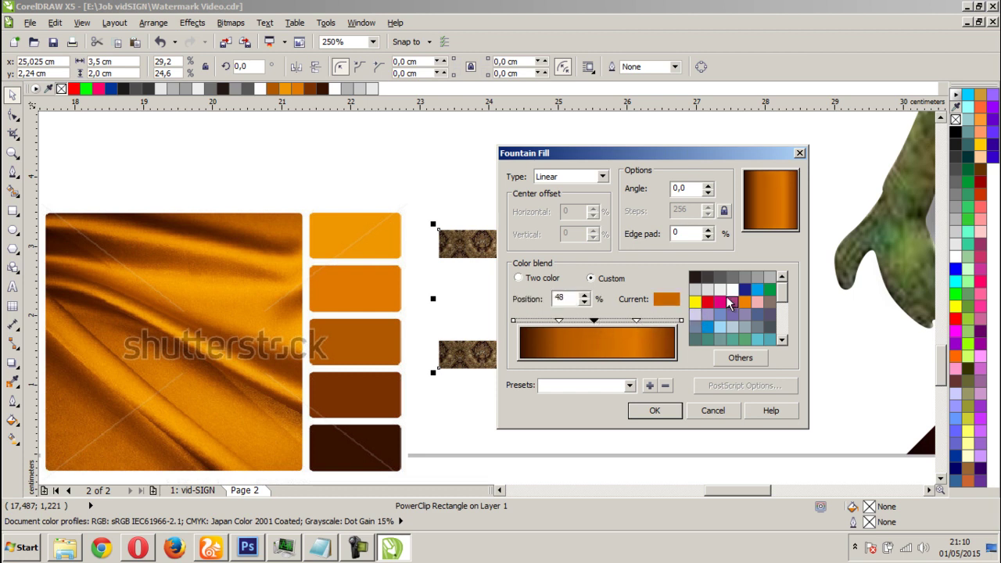
pyautogui.click(739, 357)
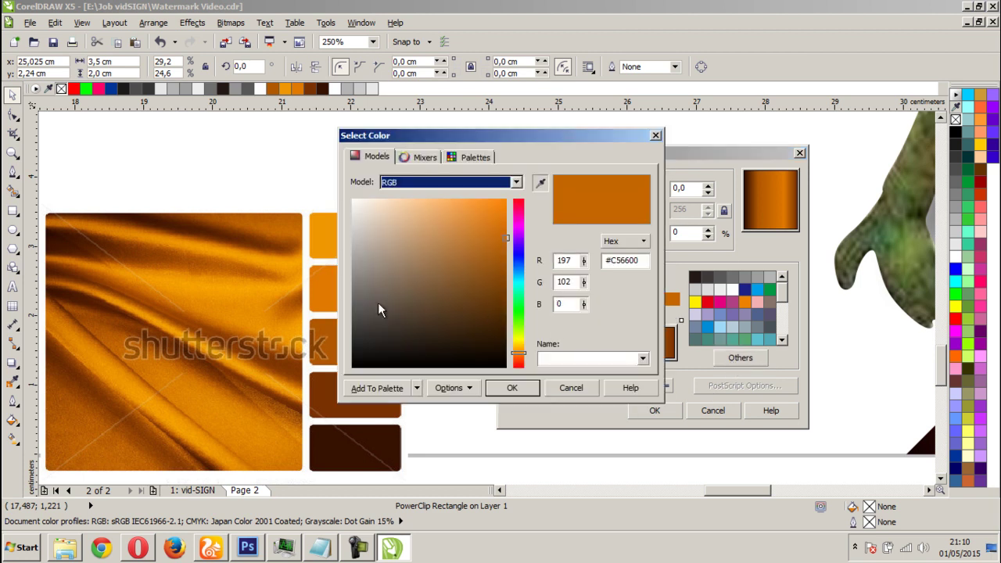
pyautogui.click(338, 329)
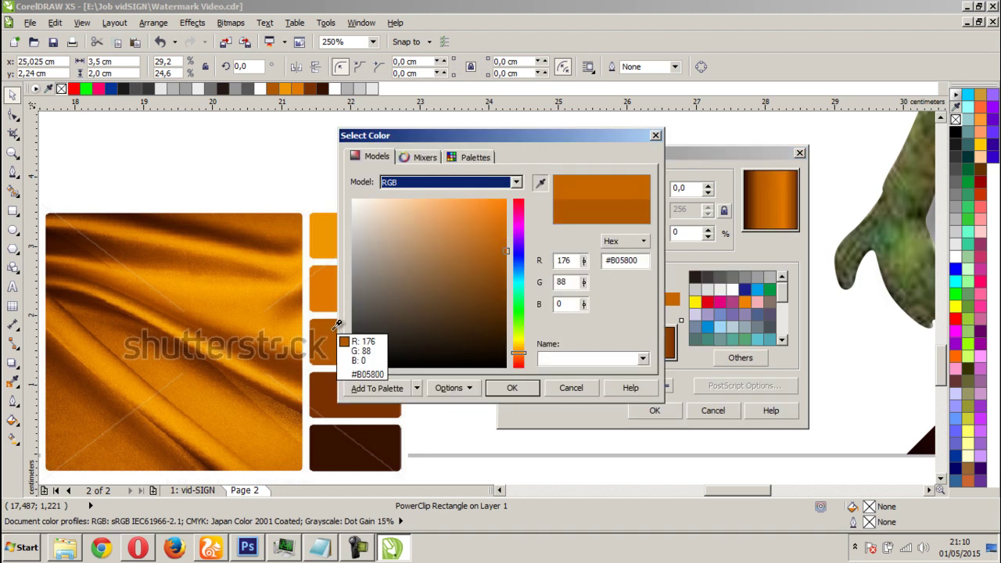
pyautogui.click(522, 381)
pyautogui.moveTo(595, 322); pyautogui.dragTo(557, 321)
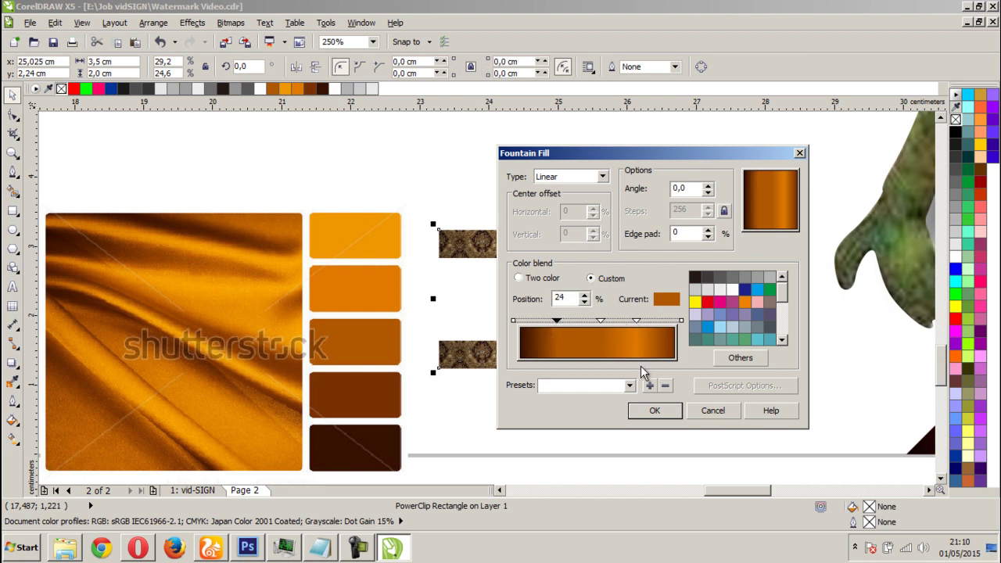
# Set the gradient angle to 50 degrees and apply the fountain fill to the rectangle
pyautogui.click(771, 220)
pyautogui.moveTo(770, 220); pyautogui.dragTo(785, 187)
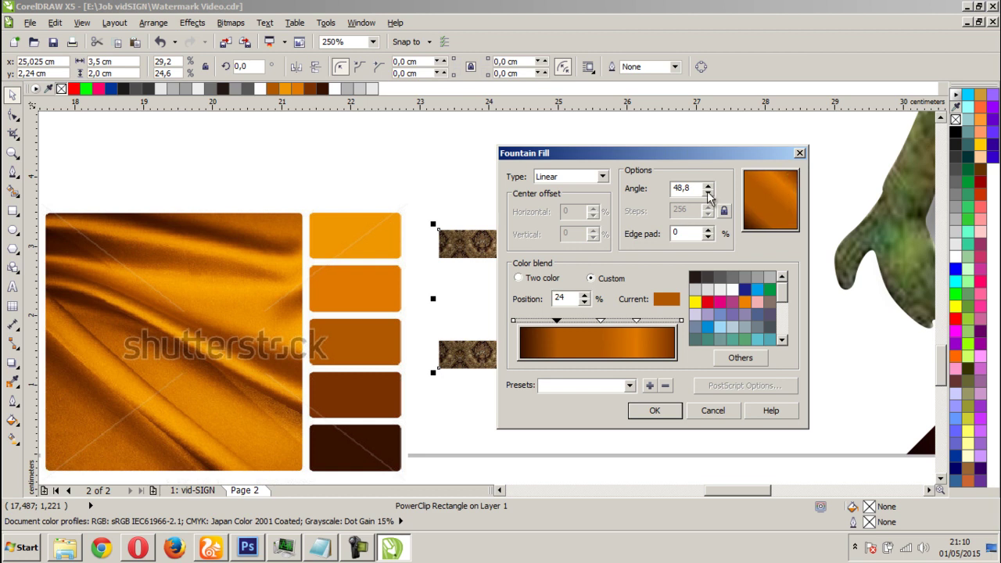
pyautogui.moveTo(698, 189); pyautogui.dragTo(663, 195)
pyautogui.write('50')
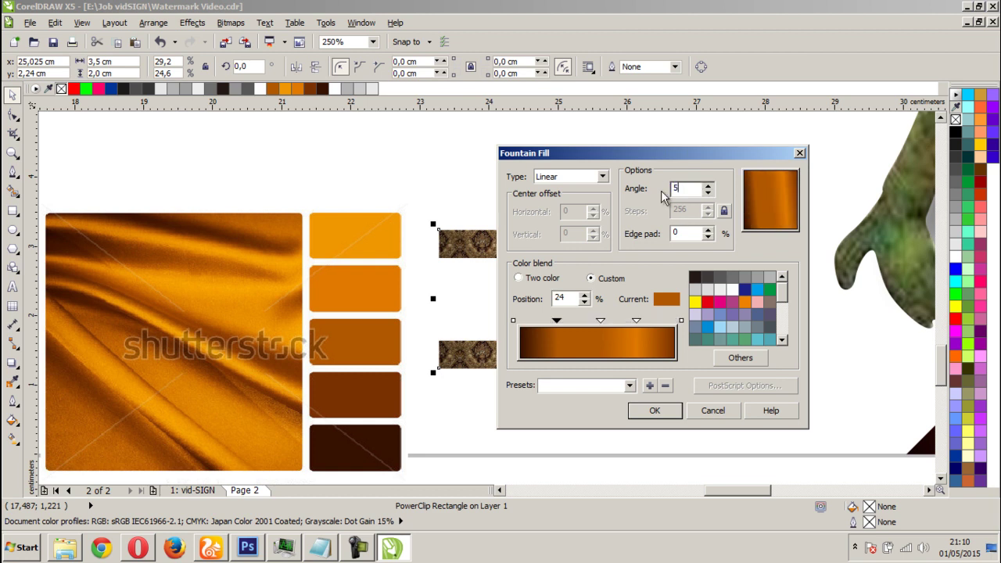
pyautogui.click(660, 412)
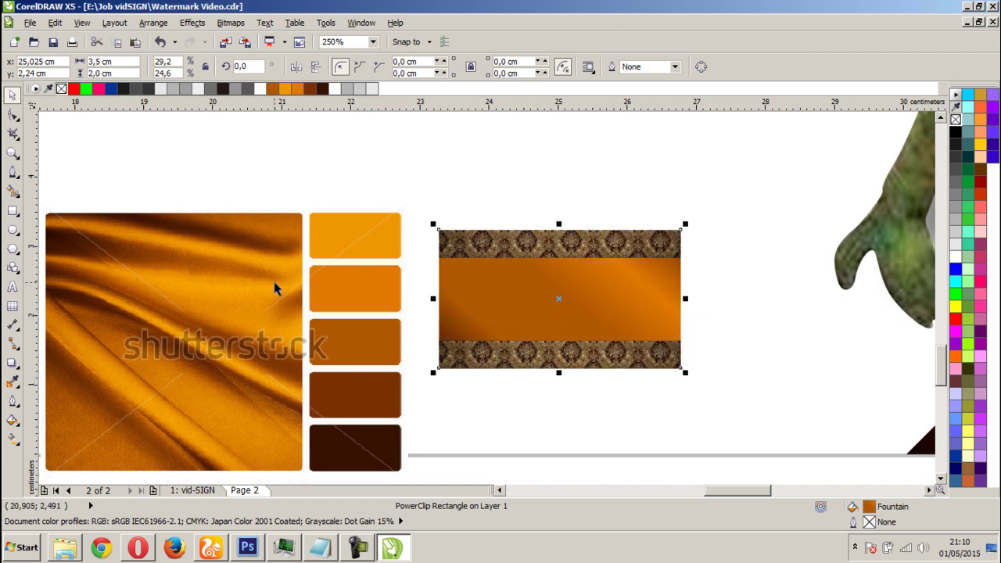
# Delete the gold satin palette image and inspect the gold background between the batik strips
pyautogui.click(274, 286)
pyautogui.press('Delete')
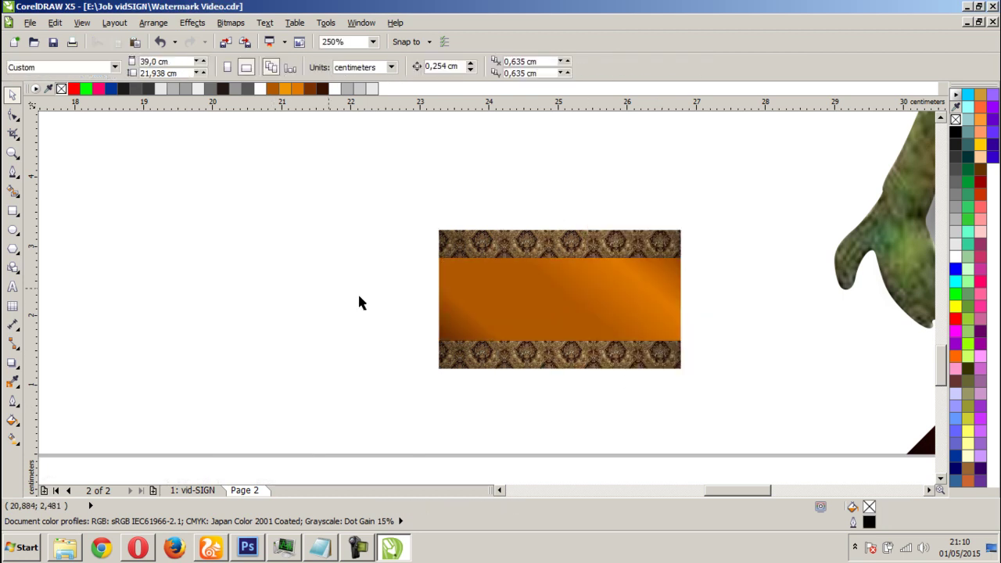
pyautogui.scroll(-2, 569, 331)
pyautogui.scroll(4, 481, 300)
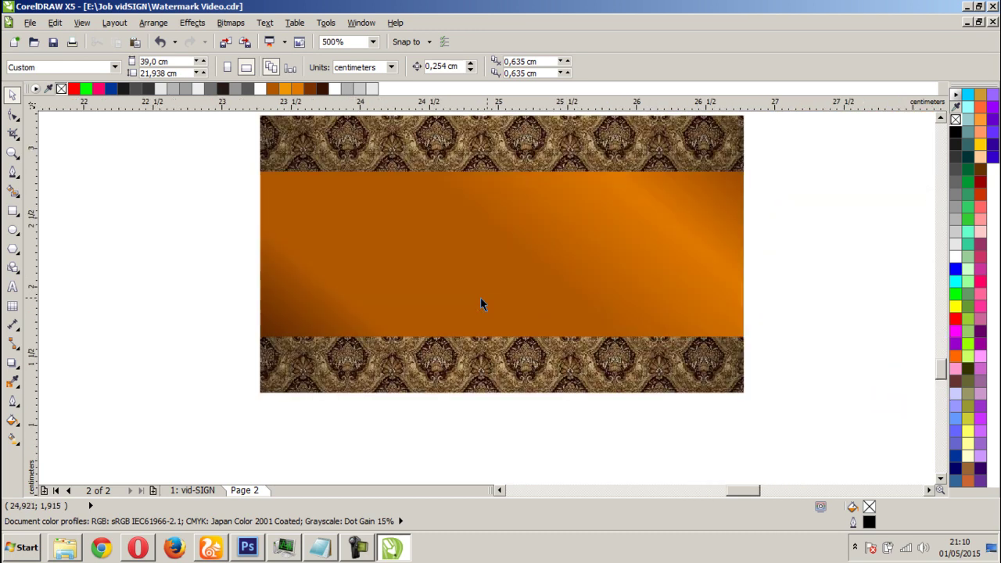
pyautogui.scroll(-2, 485, 296)
pyautogui.scroll(2, 495, 293)
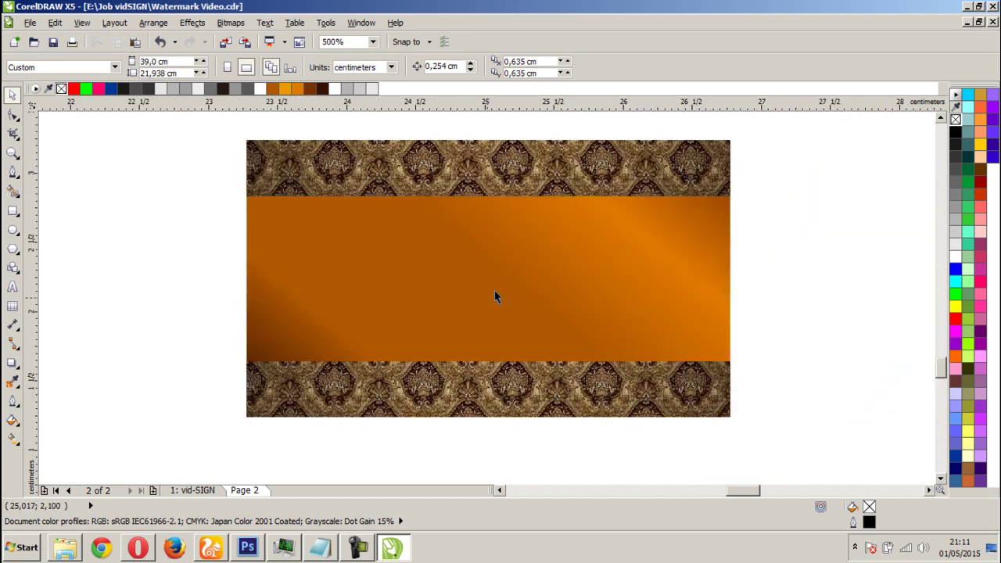
# Add the artistic text "vid'SIGN" in 12 pt Arial on the orange background between the batik strips
pyautogui.click(12, 288)
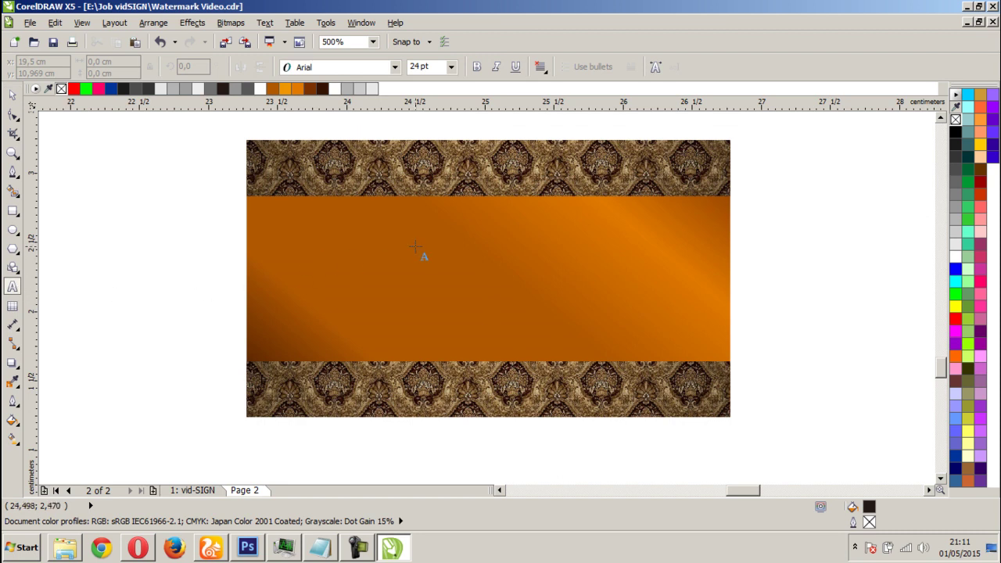
pyautogui.click(416, 247)
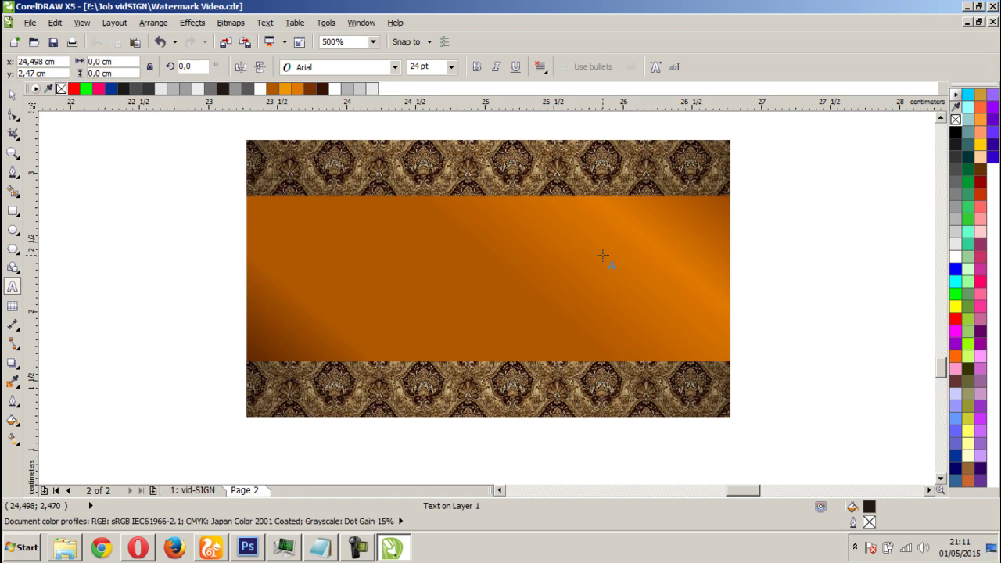
pyautogui.click(452, 66)
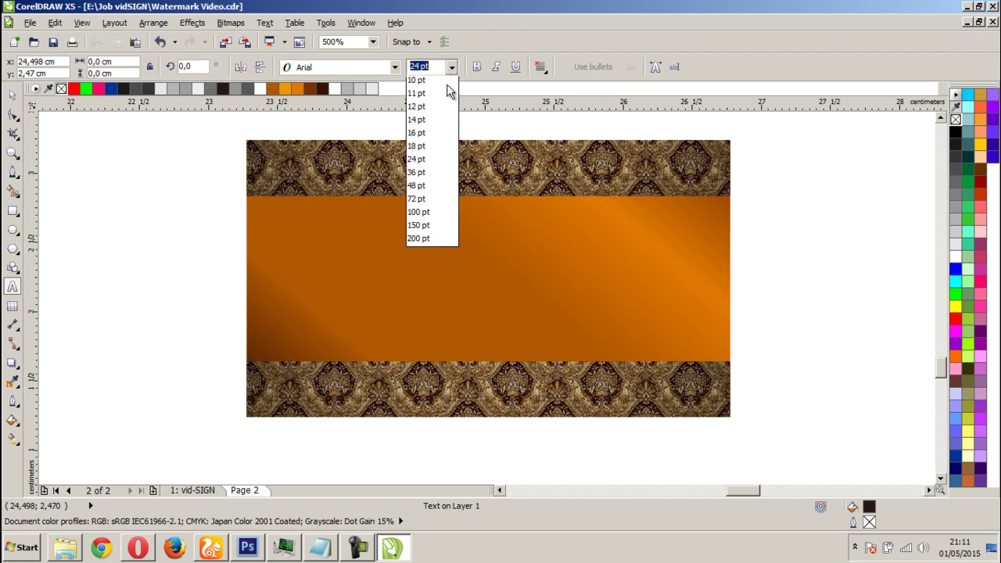
pyautogui.click(438, 164)
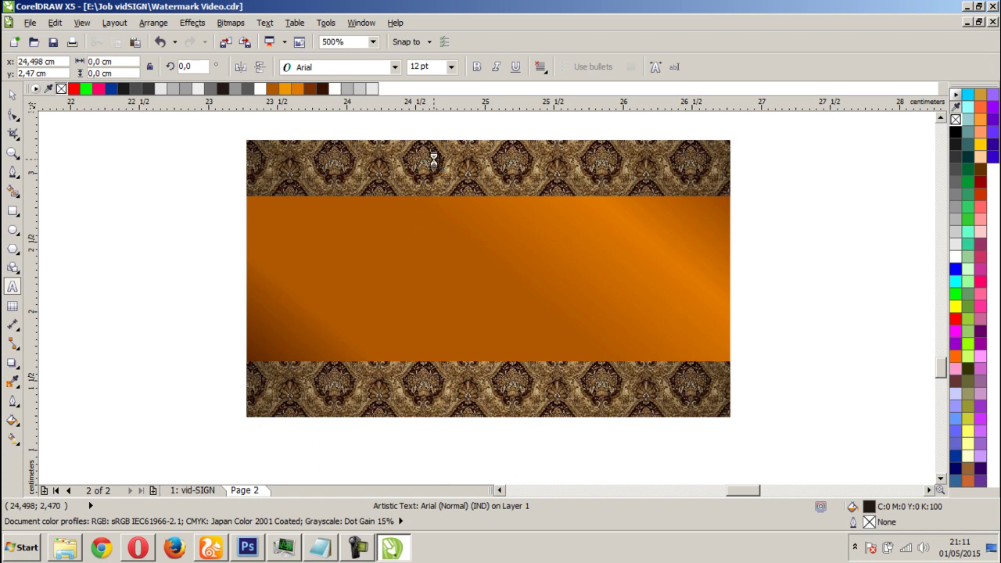
pyautogui.write('vid')
pyautogui.write("'")
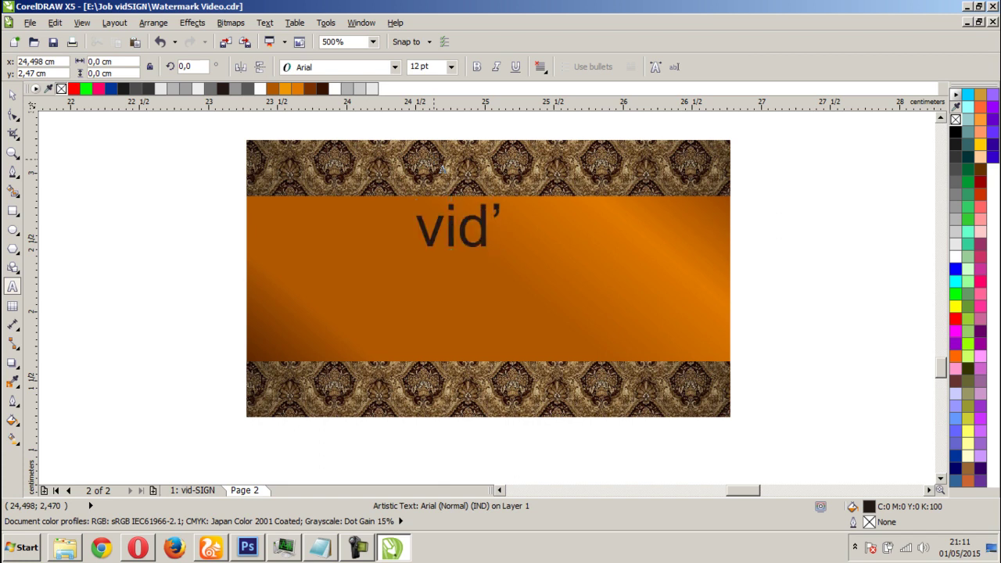
pyautogui.write('SI')
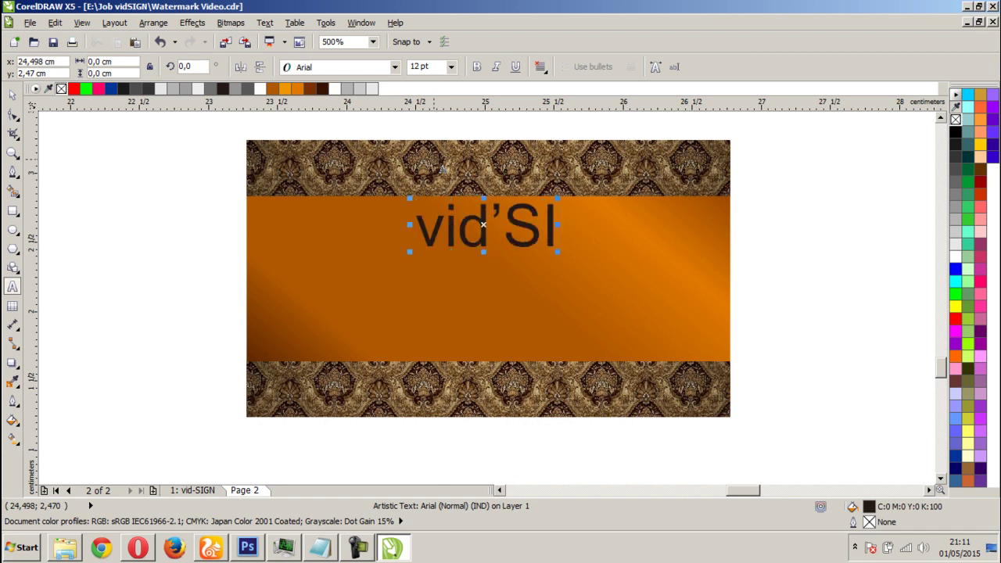
pyautogui.write('GN')
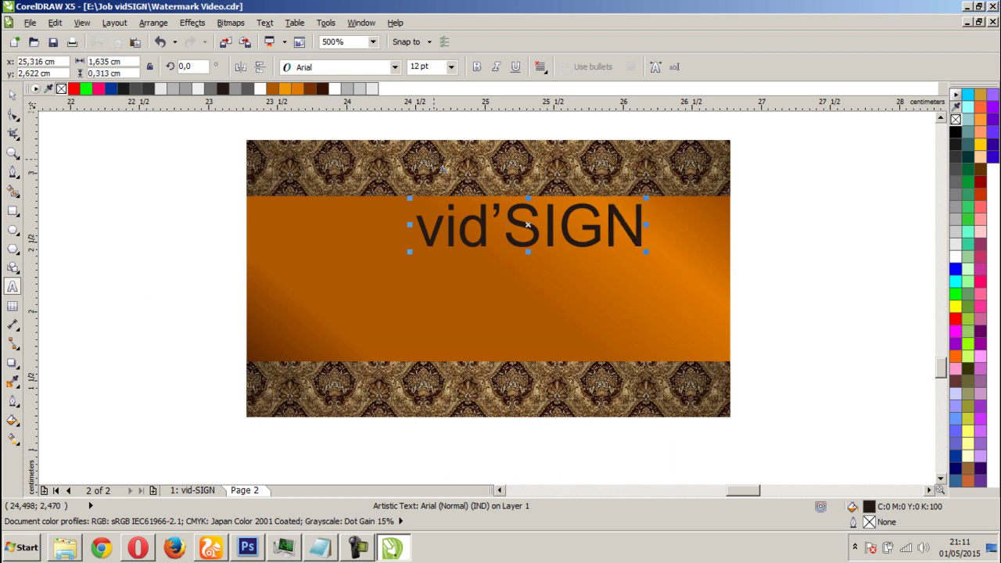
# Change the vid'SIGN text's font to Impact and centre it in the upper part of the orange band
pyautogui.click(12, 96)
pyautogui.click(395, 66)
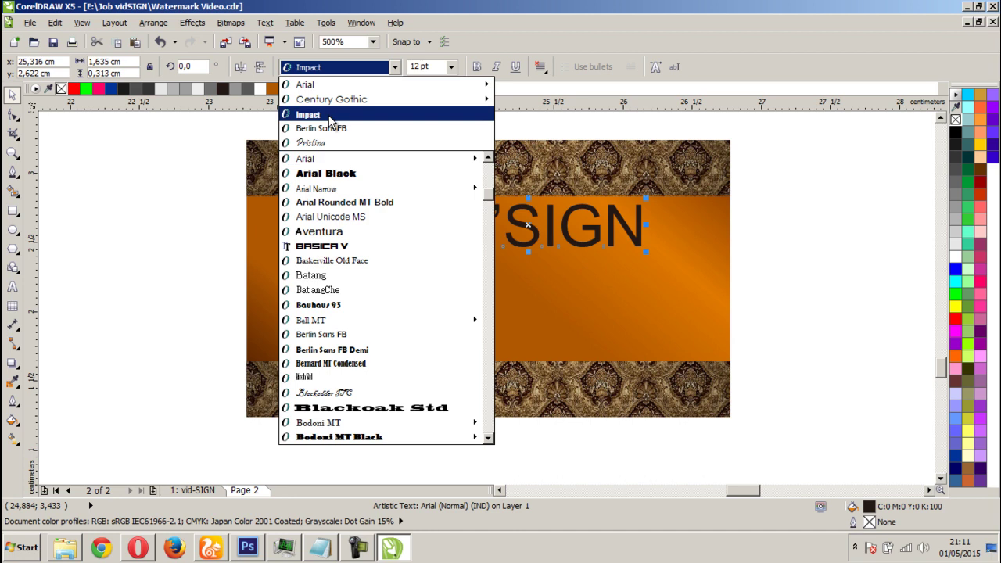
pyautogui.click(333, 115)
pyautogui.moveTo(544, 237); pyautogui.dragTo(523, 262)
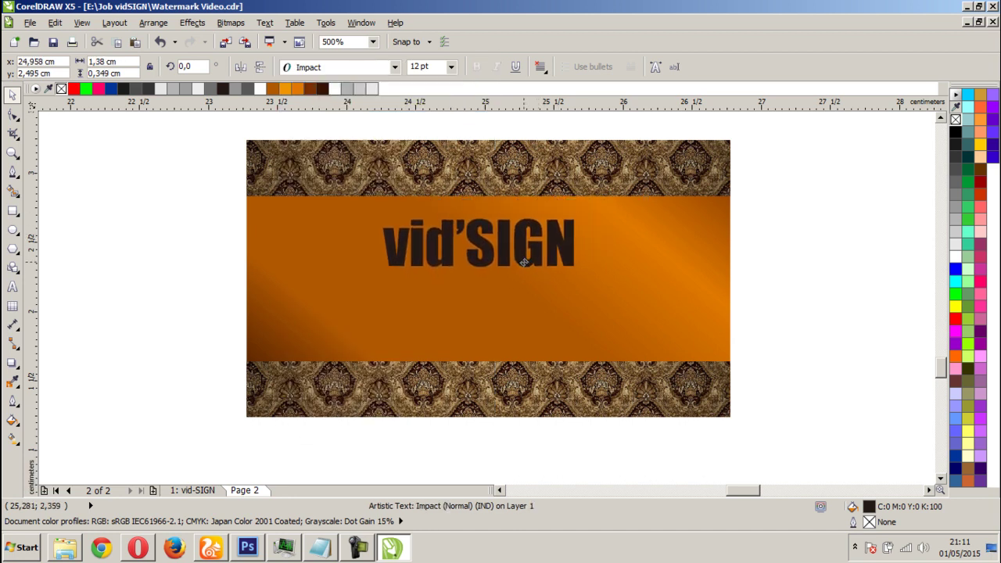
pyautogui.moveTo(556, 233); pyautogui.dragTo(557, 243)
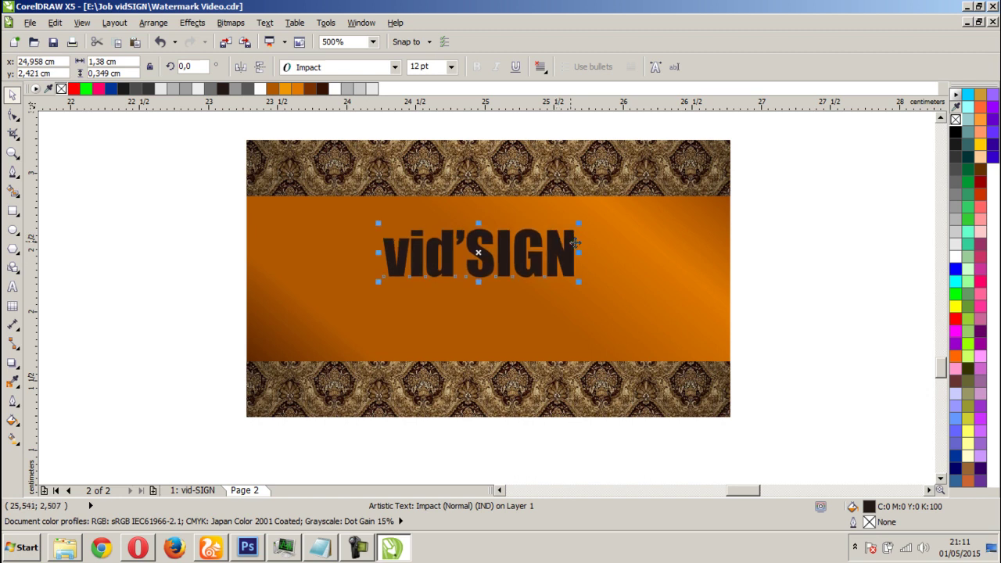
# Give the vid'SIGN text a vertical linear fill with light grey at both ends and a white node at 46%
pyautogui.click(954, 261)
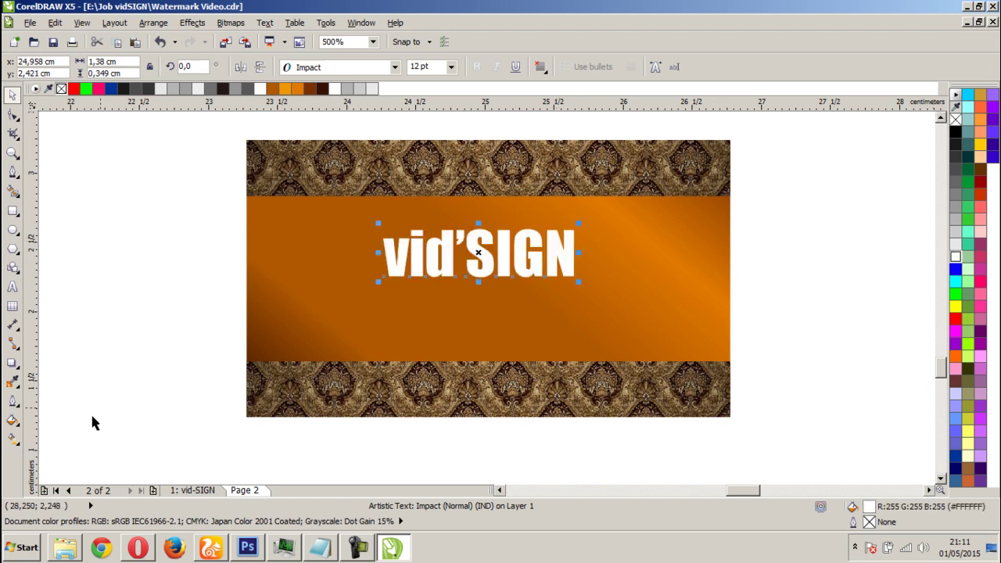
pyautogui.click(14, 442)
pyautogui.scroll(1, 473, 259)
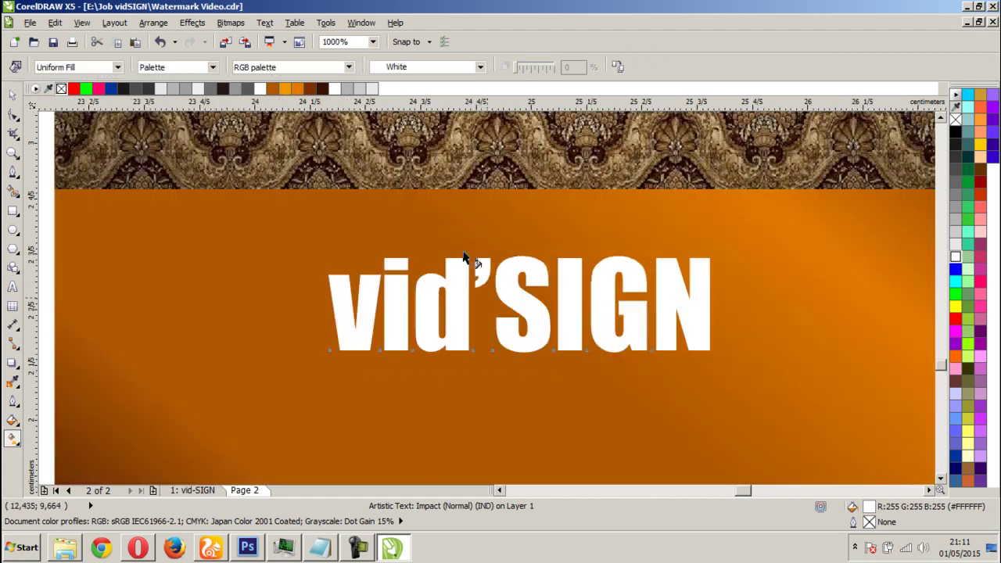
pyautogui.moveTo(525, 204); pyautogui.dragTo(525, 414)
pyautogui.doubleClick(525, 300)
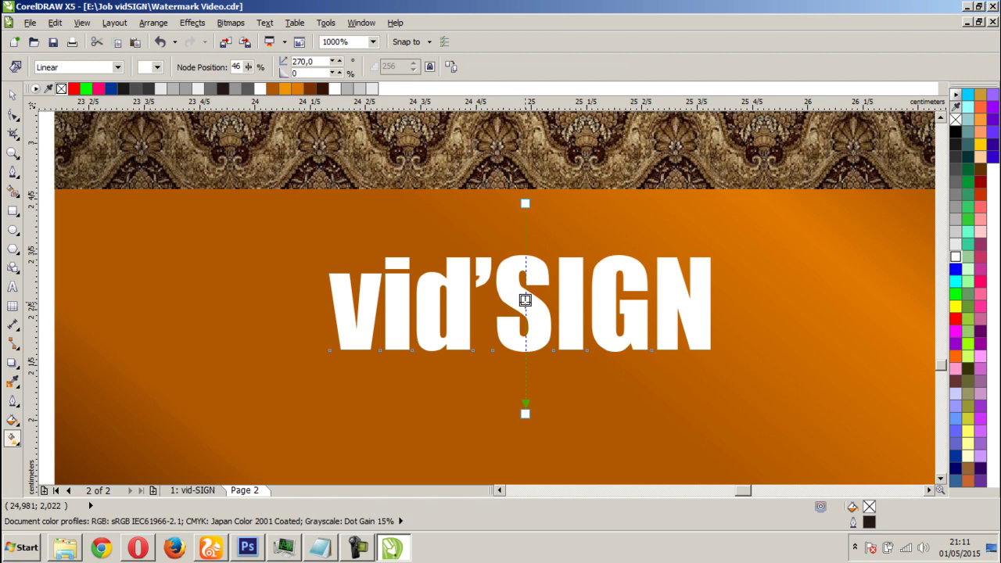
pyautogui.click(525, 204)
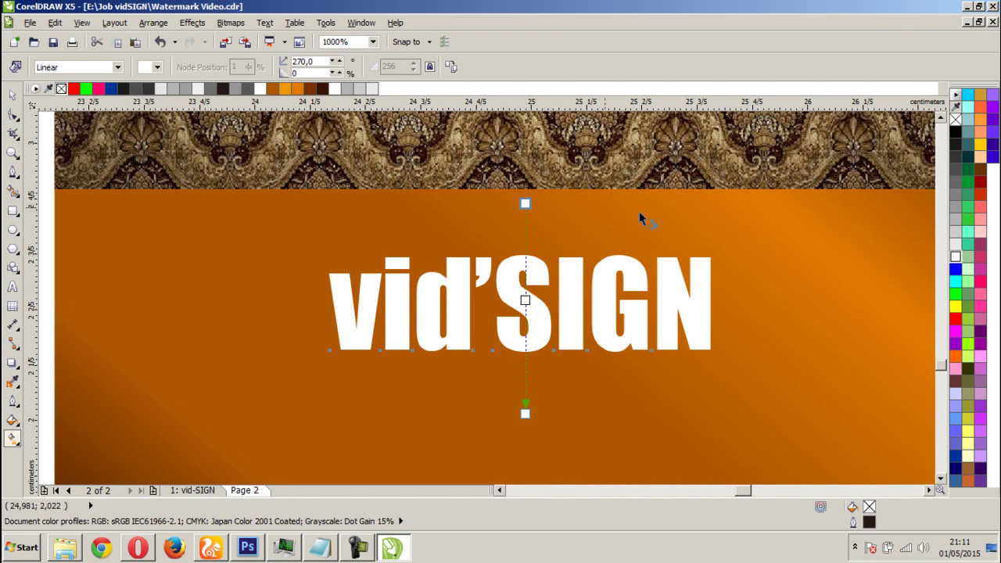
pyautogui.click(956, 232)
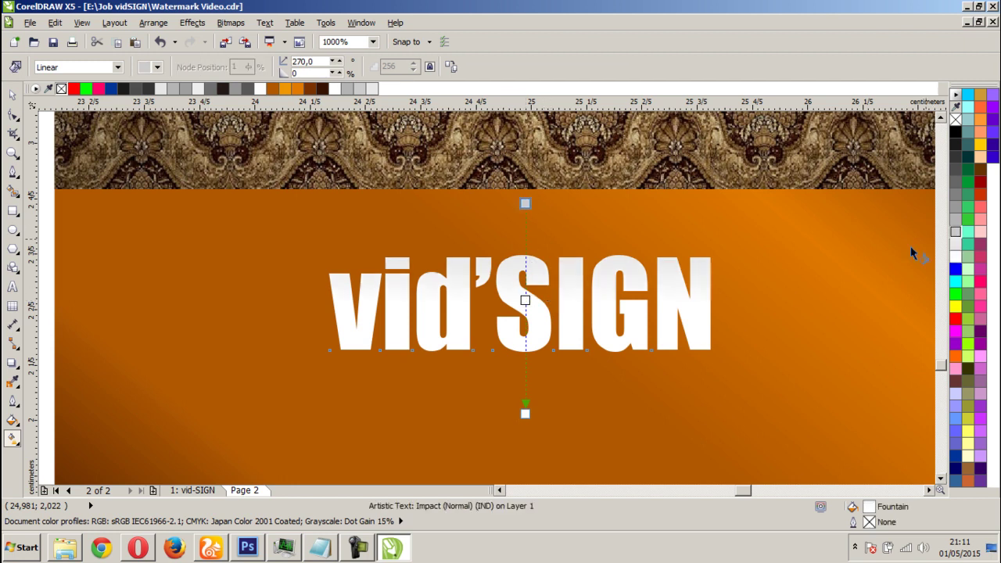
pyautogui.click(525, 413)
pyautogui.click(959, 232)
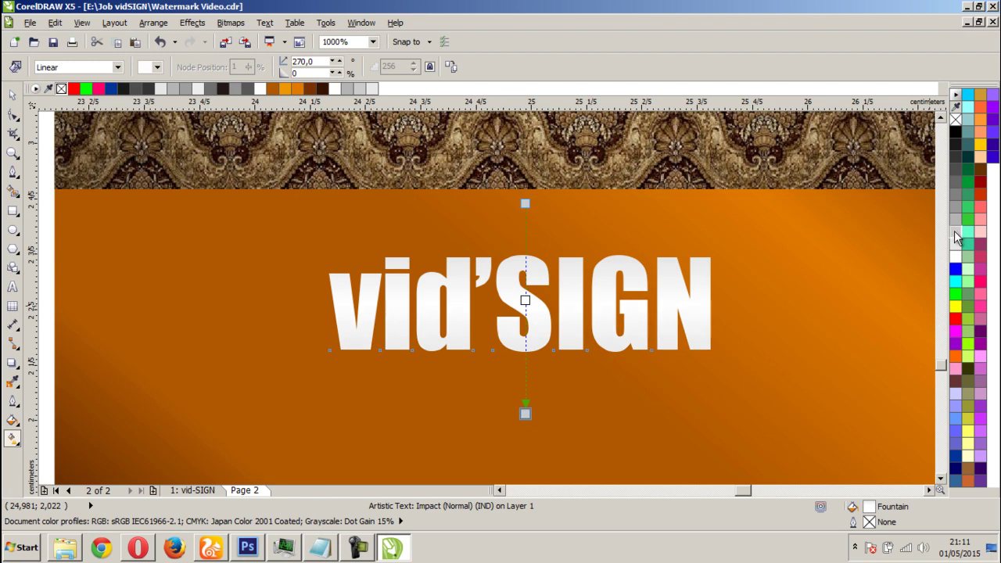
pyautogui.scroll(-1, 528, 378)
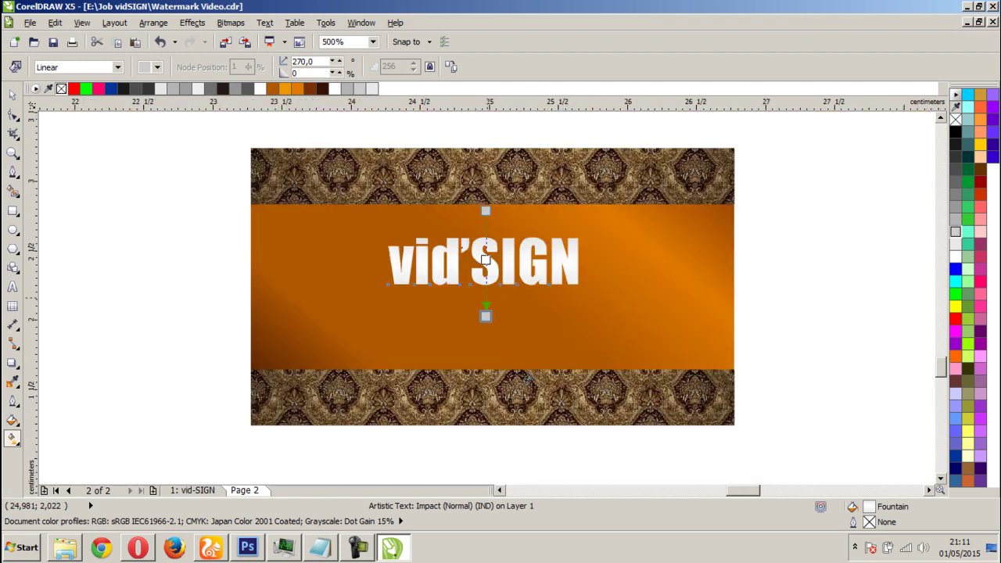
# Add a black drop shadow offset 0.01 cm and -0.011 cm to the vid'SIGN text and shift it slightly right
pyautogui.click(13, 95)
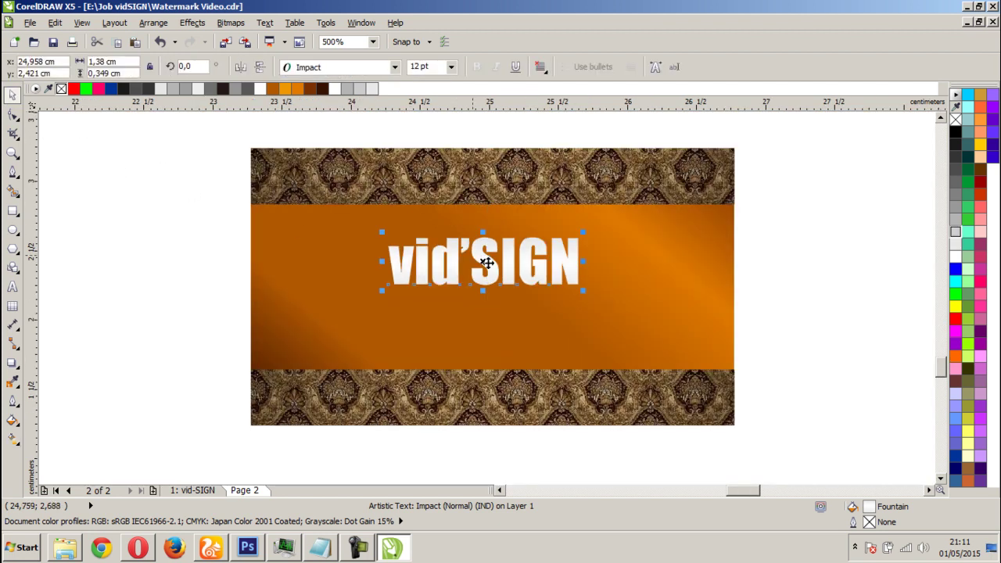
pyautogui.scroll(1, 525, 272)
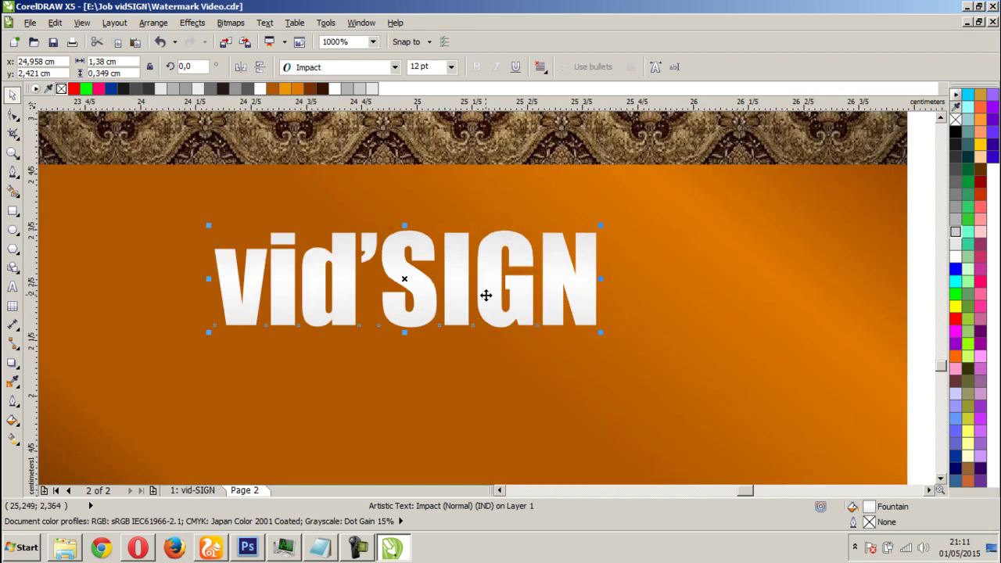
pyautogui.click(14, 366)
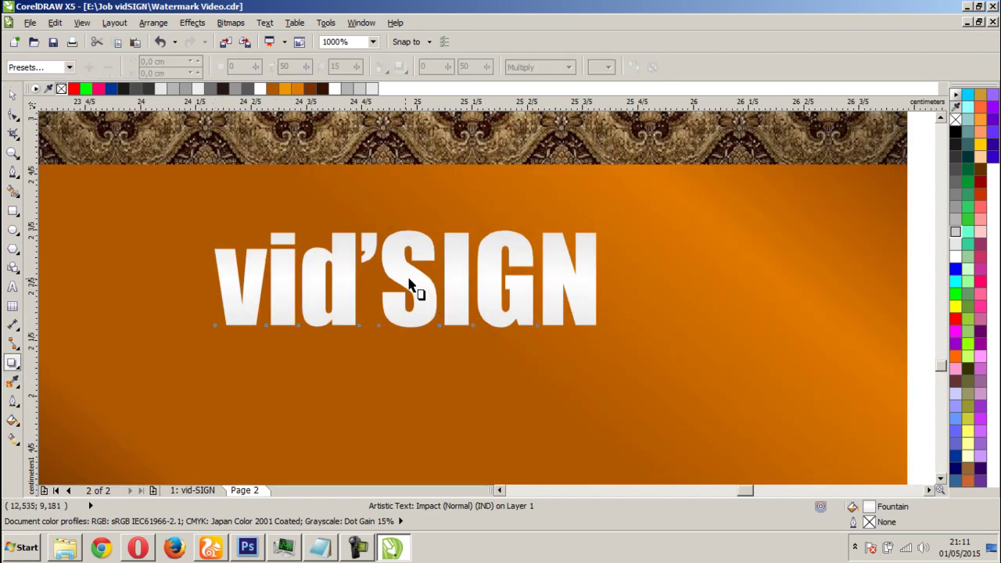
pyautogui.moveTo(447, 327); pyautogui.dragTo(451, 329)
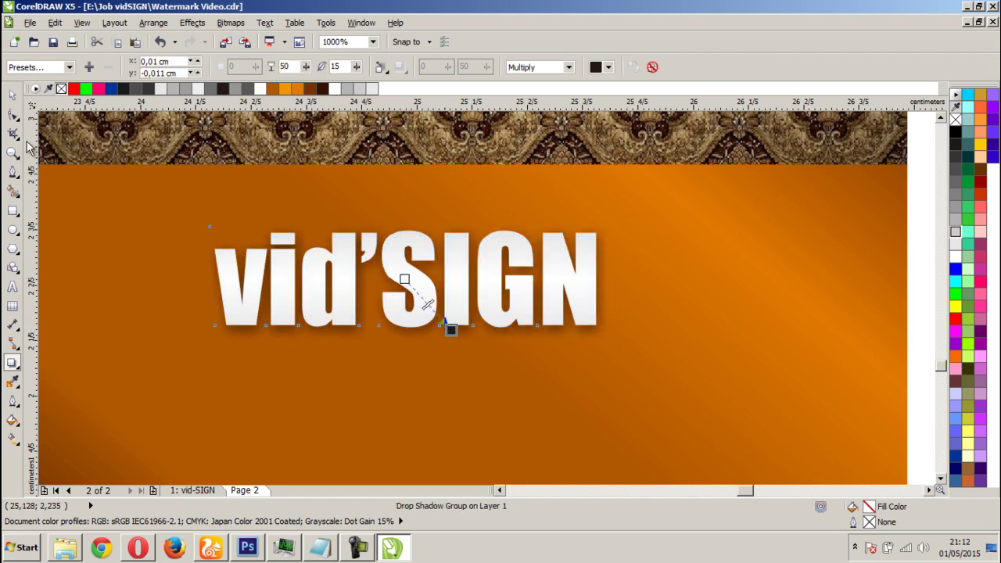
pyautogui.press('space')
pyautogui.scroll(-1, 486, 297)
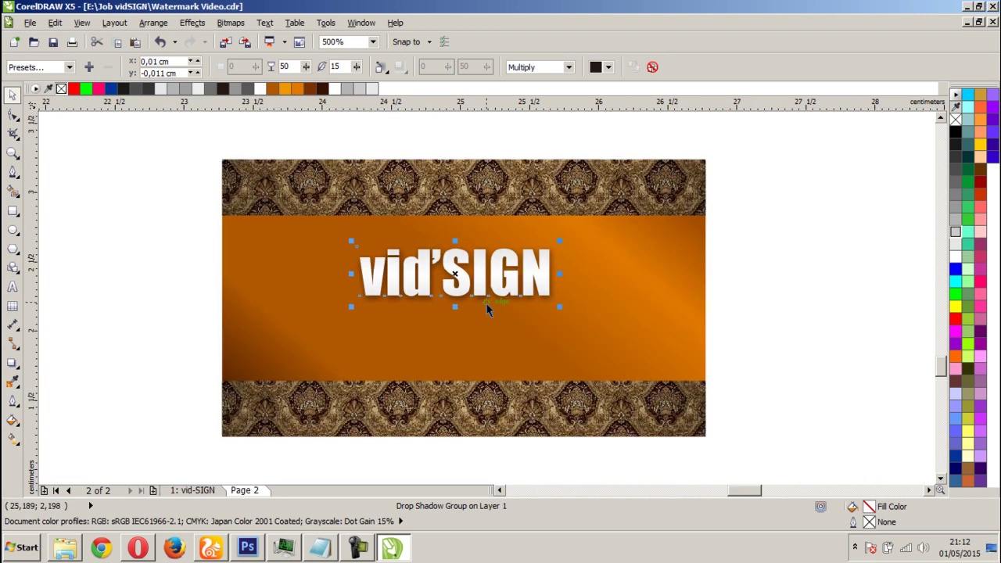
pyautogui.moveTo(496, 279); pyautogui.dragTo(503, 279)
pyautogui.click(174, 311)
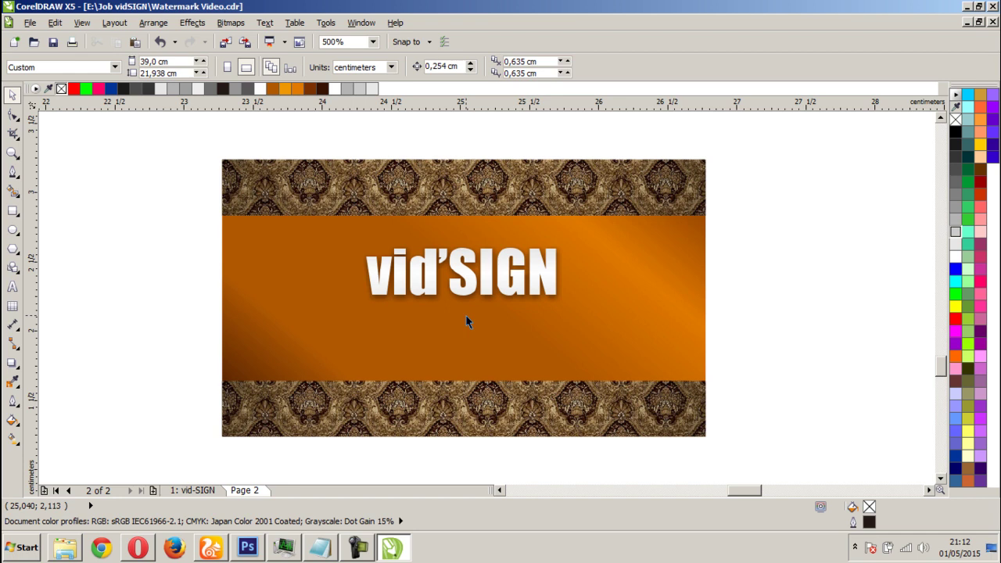
# Add the artistic text "GRAPHIC DESIGNER" in 11 pt Arial below the vid'SIGN title
pyautogui.click(12, 286)
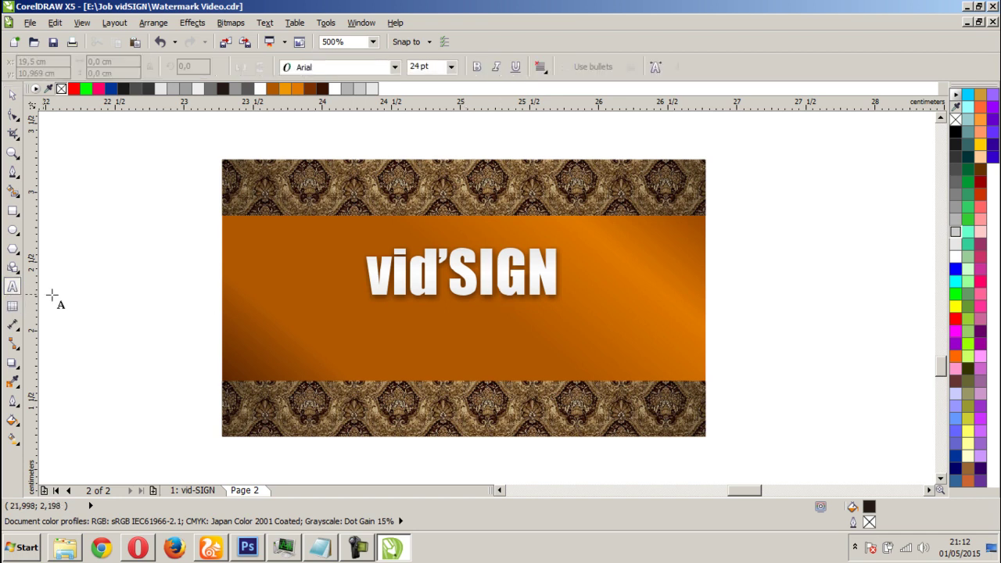
pyautogui.scroll(2, 397, 331)
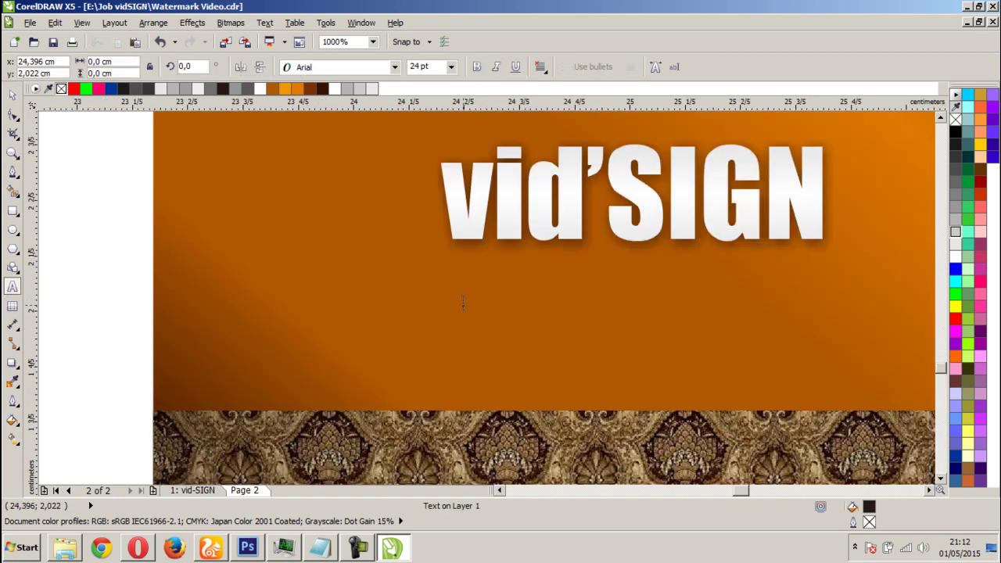
pyautogui.scroll(-2, 537, 308)
pyautogui.click(436, 67)
pyautogui.click(452, 66)
pyautogui.click(429, 151)
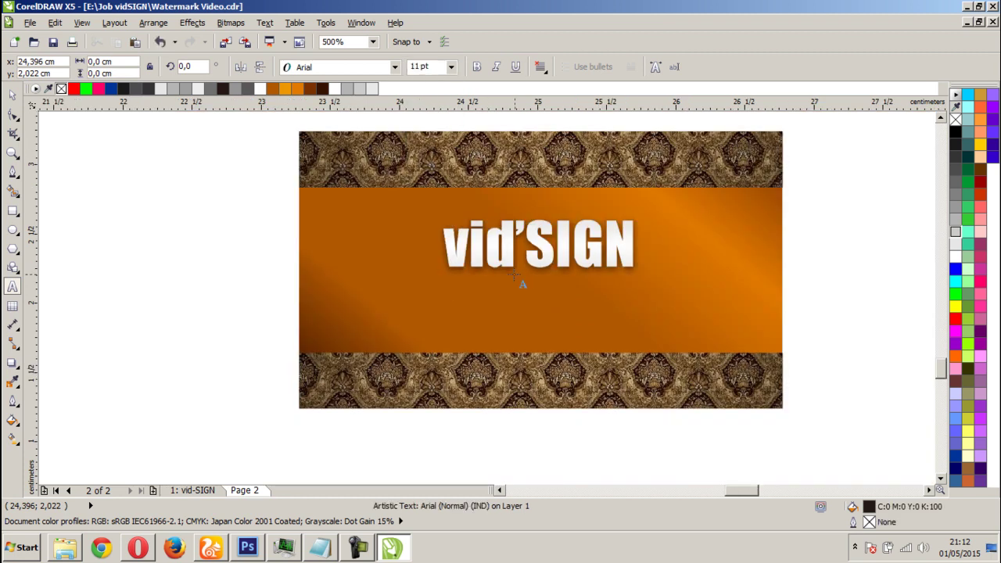
pyautogui.scroll(2, 515, 274)
pyautogui.scroll(-2, 515, 274)
pyautogui.write('g')
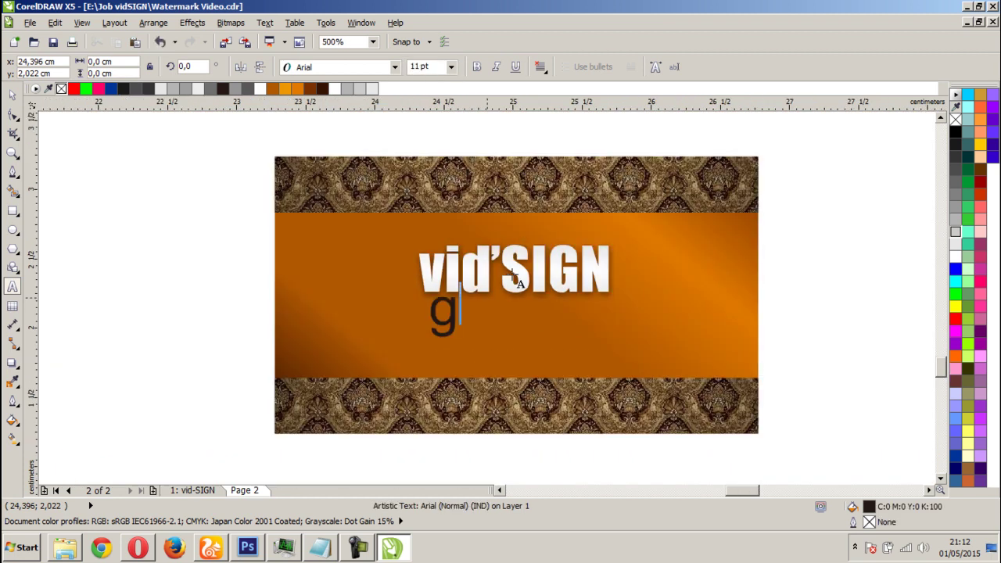
pyautogui.press('Escape')
pyautogui.press('Delete')
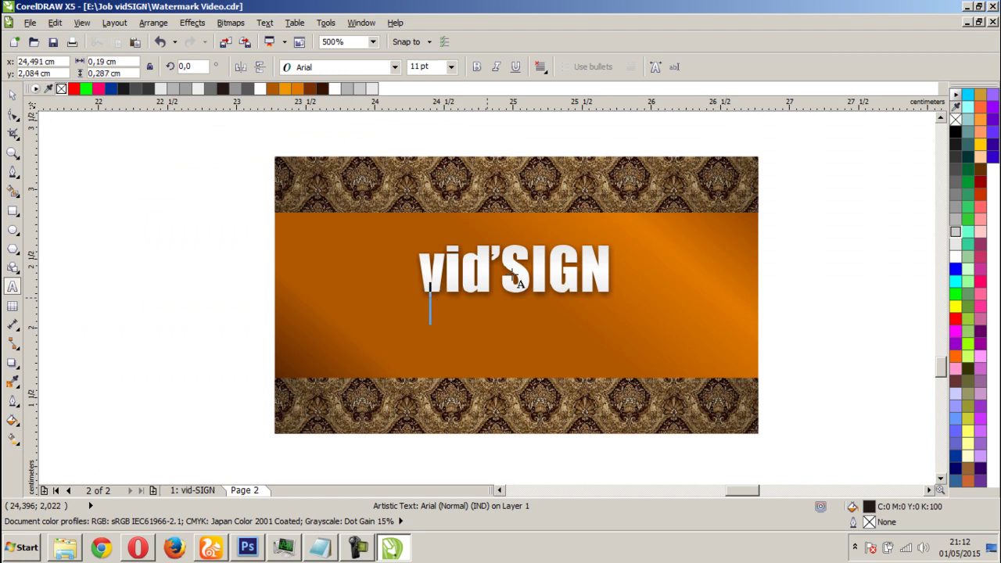
pyautogui.write('GRAP')
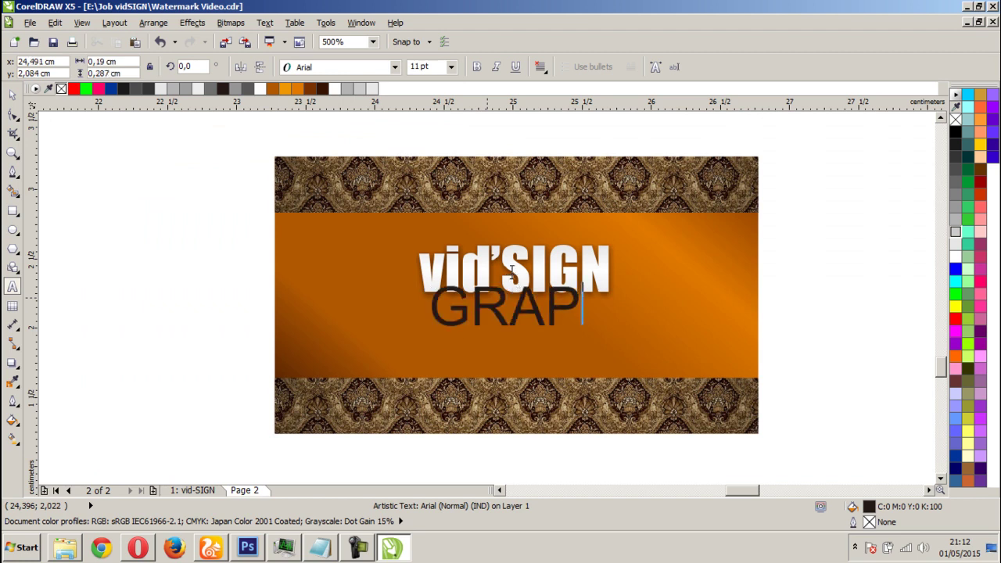
pyautogui.write('HIC DE')
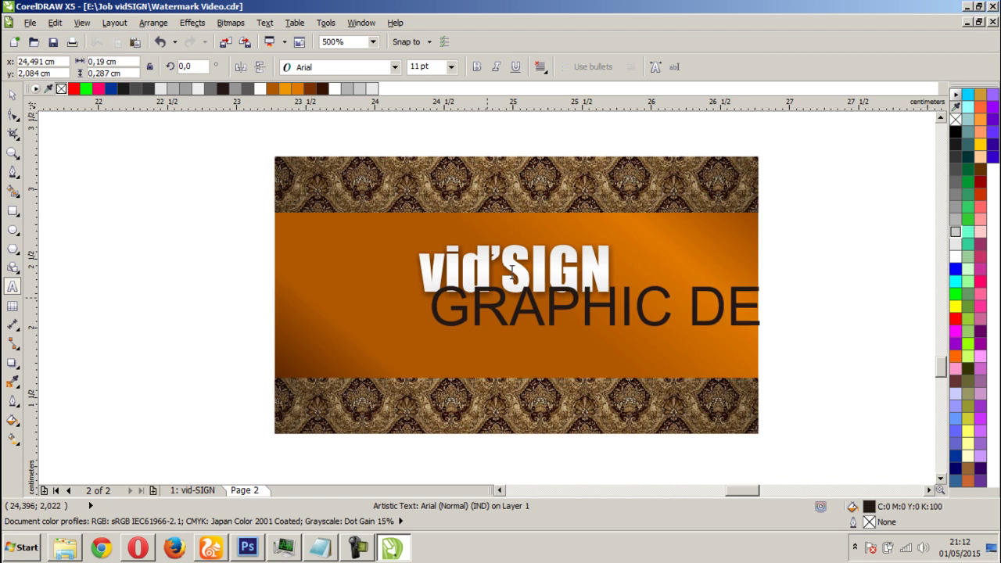
pyautogui.write('SIGNER')
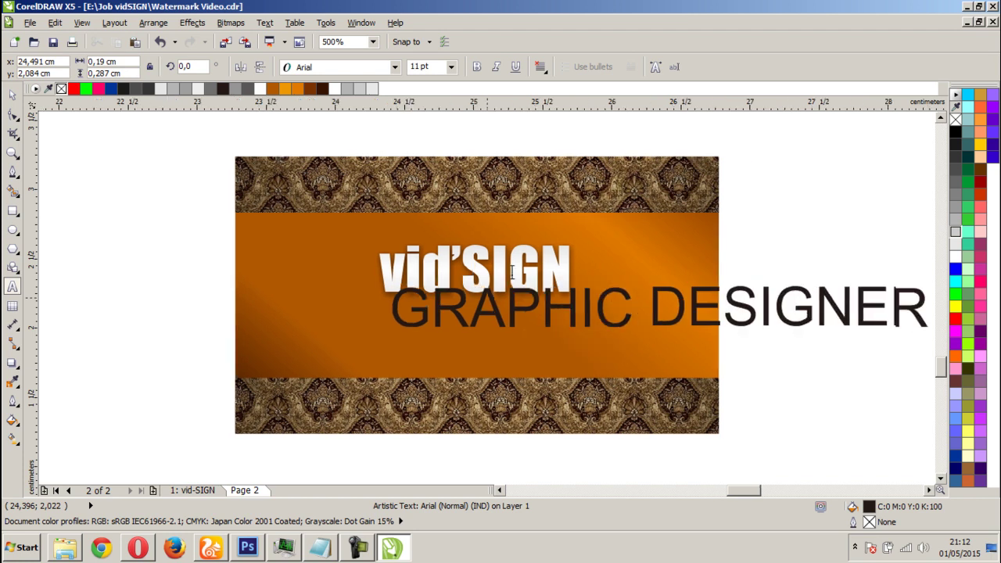
# Reduce the GRAPHIC DESIGNER text to 6 pt, then scale it down proportionally to about 2.379 pt
pyautogui.click(12, 94)
pyautogui.click(451, 67)
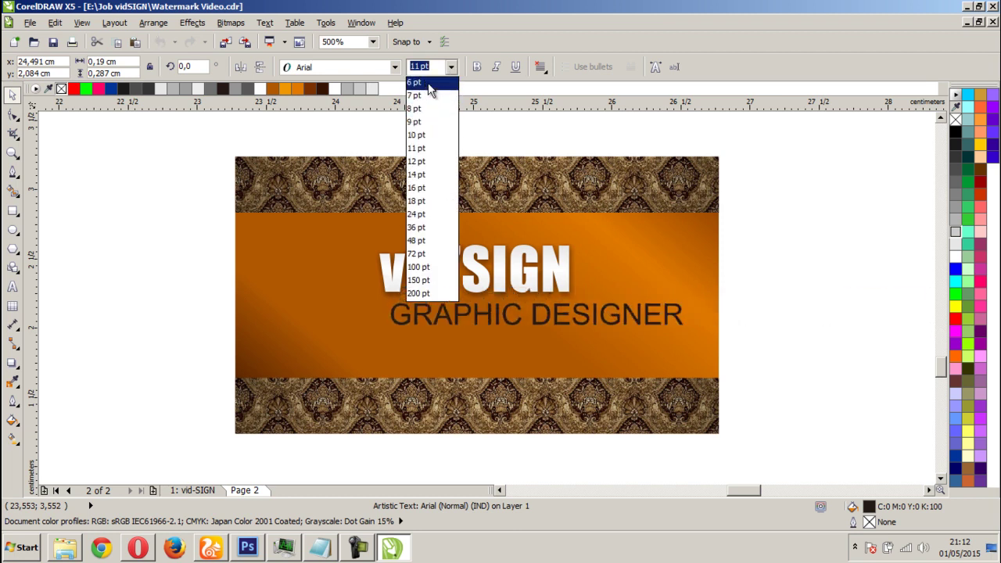
pyautogui.click(429, 84)
pyautogui.moveTo(689, 298); pyautogui.dragTo(540, 310)
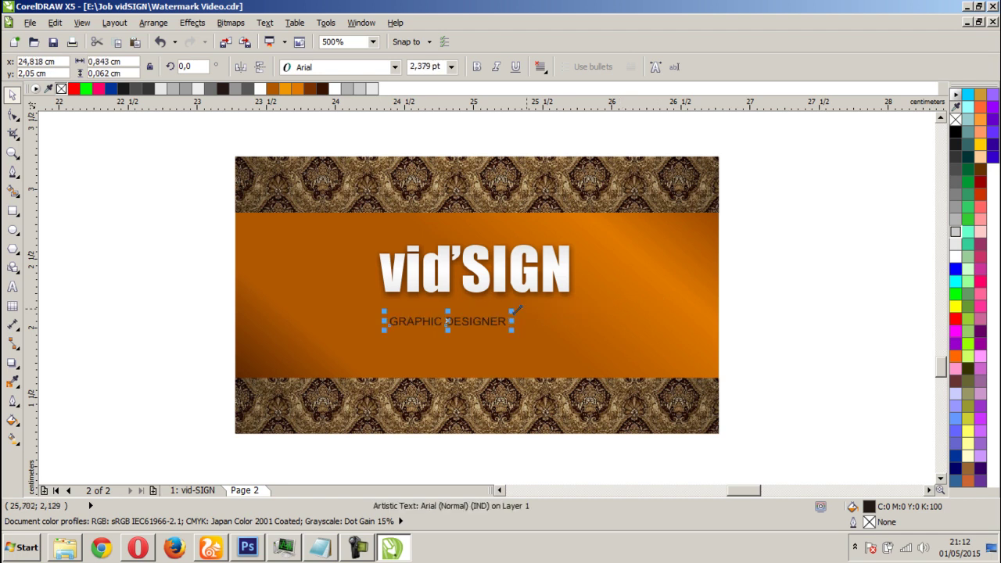
# Change the font of the GRAPHIC DESIGNER text to Century Gothic
pyautogui.scroll(2, 487, 317)
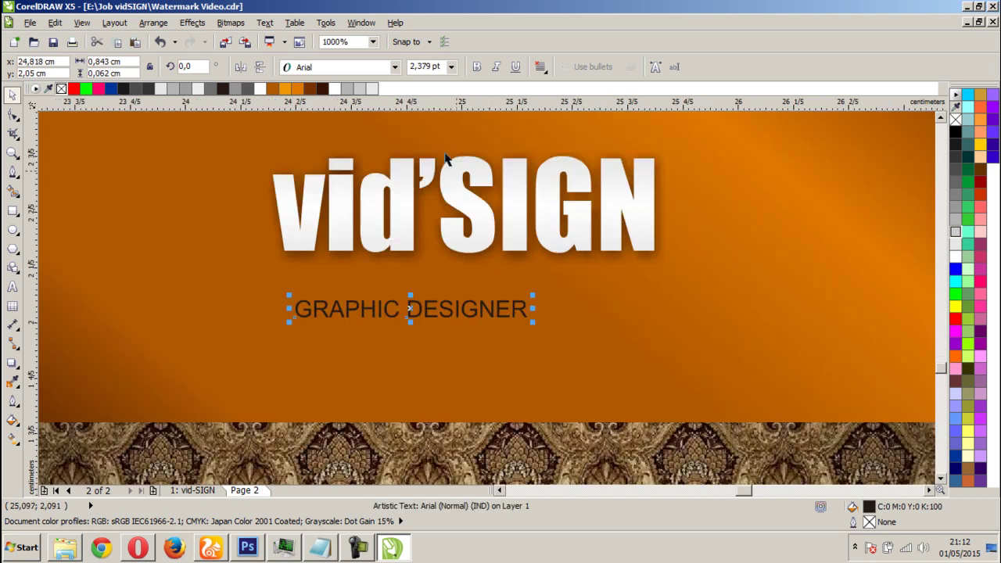
pyautogui.click(395, 67)
pyautogui.click(337, 112)
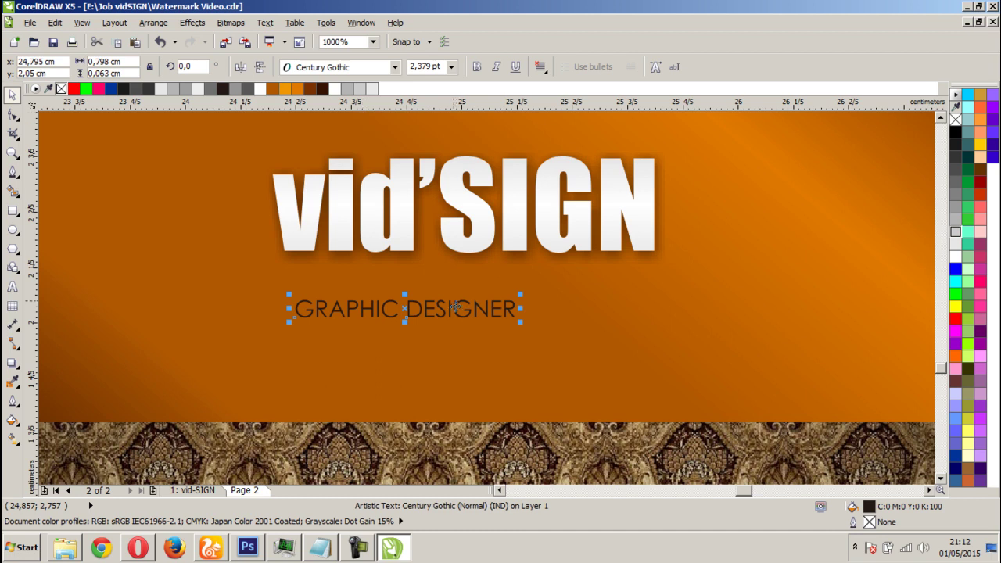
# Enlarge the GRAPHIC DESIGNER text to about 2.996 pt, place it directly beneath vid'SIGN, and fill it with light gray #CCCCCC
pyautogui.moveTo(470, 316); pyautogui.dragTo(567, 309)
pyautogui.click(956, 256)
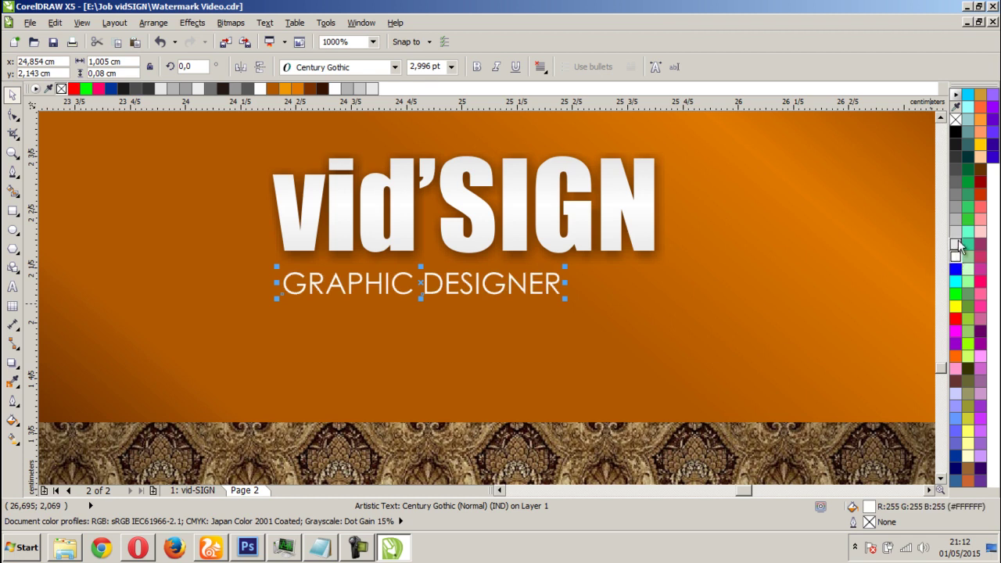
pyautogui.click(957, 233)
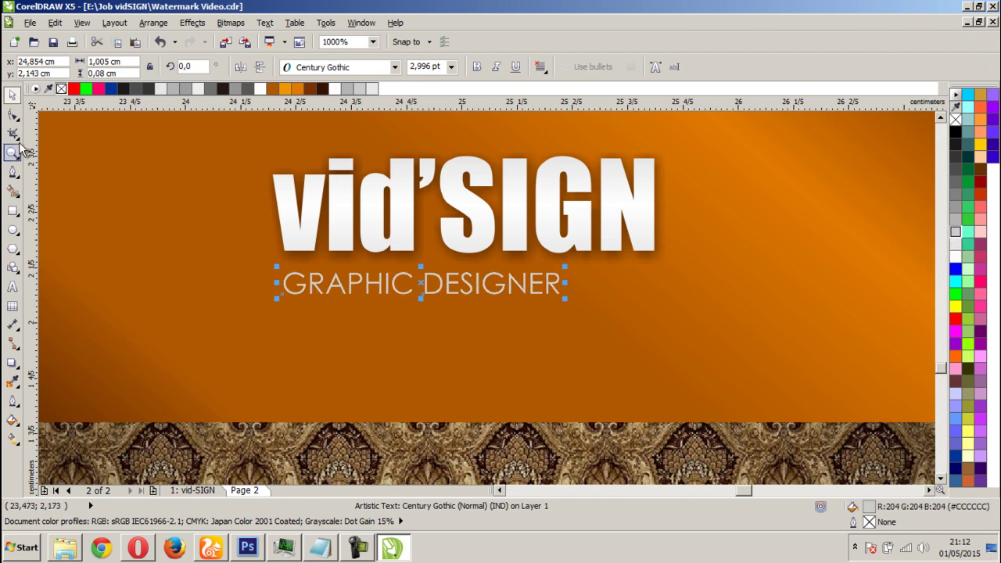
# Widen the letter spacing of GRAPHIC DESIGNER to about 1.38 cm overall to match the title's width, and align it under vid'SIGN
pyautogui.moveTo(317, 284); pyautogui.dragTo(316, 282)
pyautogui.click(13, 114)
pyautogui.moveTo(563, 297); pyautogui.dragTo(675, 296)
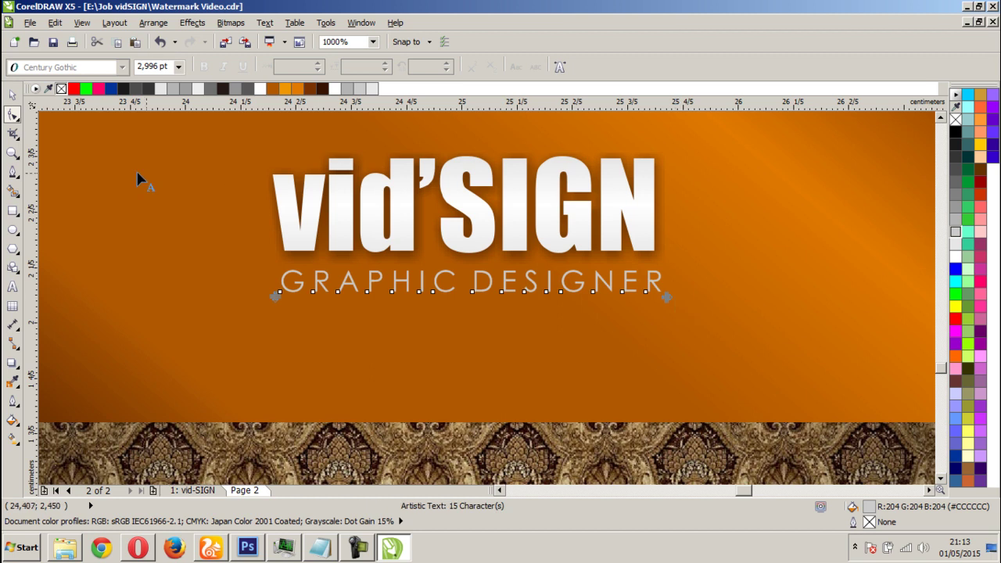
pyautogui.click(12, 95)
pyautogui.moveTo(423, 285); pyautogui.dragTo(416, 282)
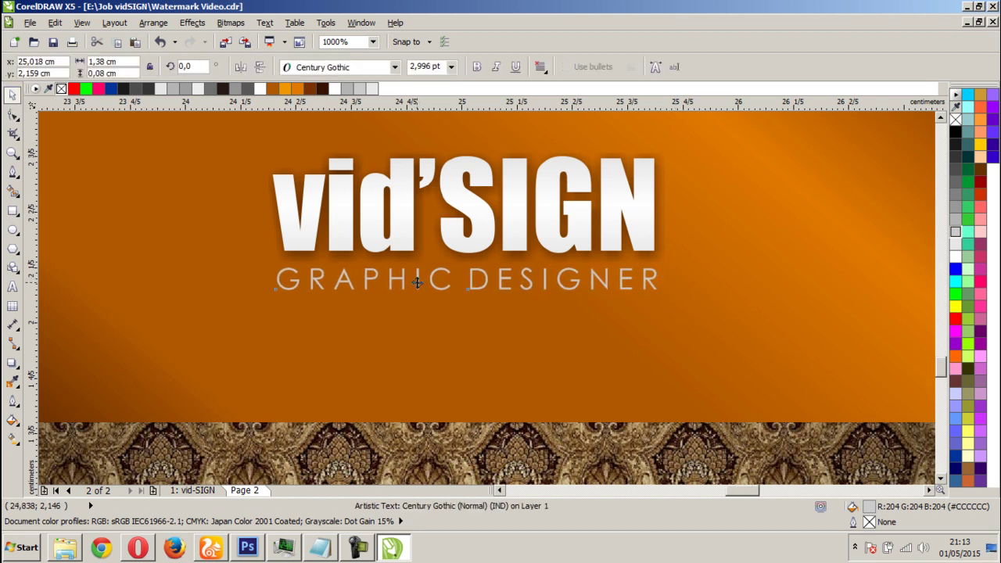
# Move the shadowed vid'SIGN title and its subtitle together slightly down and right to center them in the gold area
pyautogui.scroll(-2, 511, 305)
pyautogui.click(499, 405)
pyautogui.scroll(1, 509, 296)
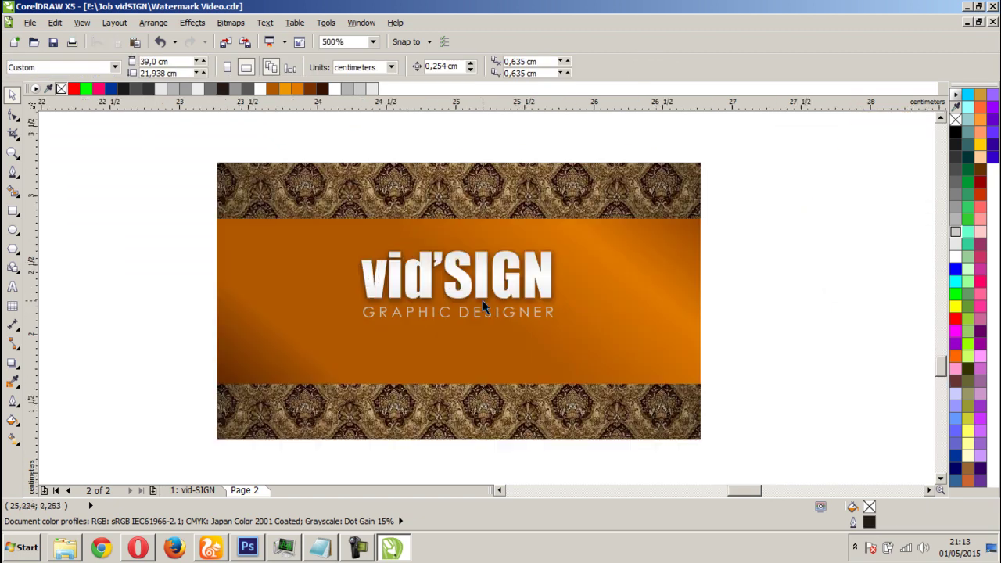
pyautogui.moveTo(119, 220); pyautogui.dragTo(755, 354)
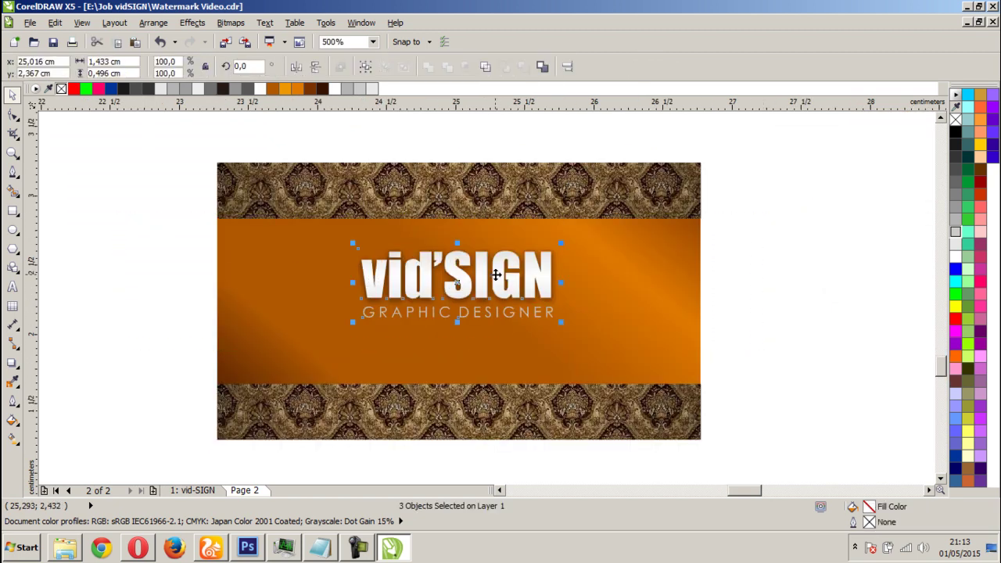
pyautogui.moveTo(497, 274); pyautogui.dragTo(500, 284)
pyautogui.click(61, 259)
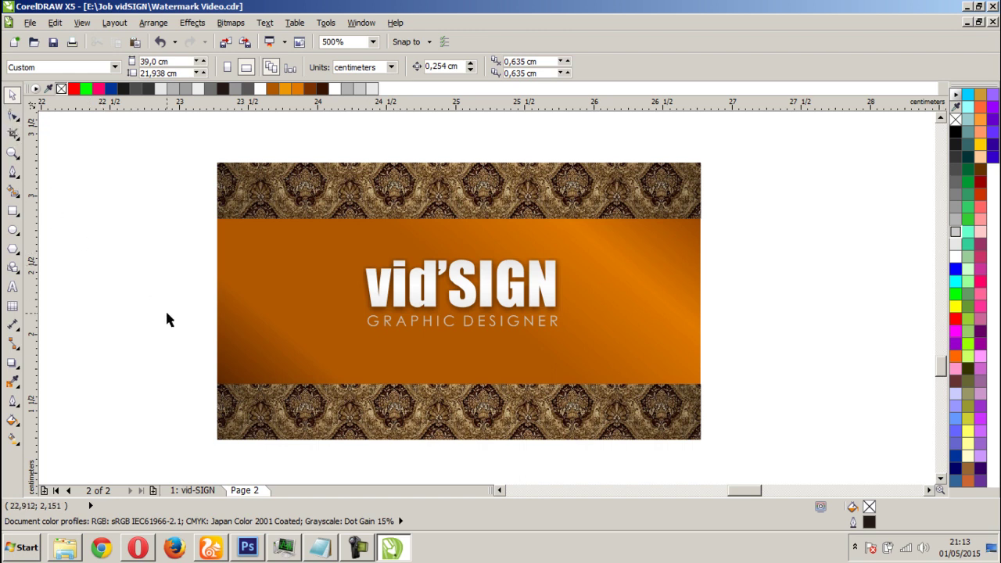
# Edit the PowerClip contents and give the upper batik strip a drop shadow offset about -0.016 cm and -0.075 cm with 50 feathering
pyautogui.click(310, 215)
pyautogui.rightClick(310, 215)
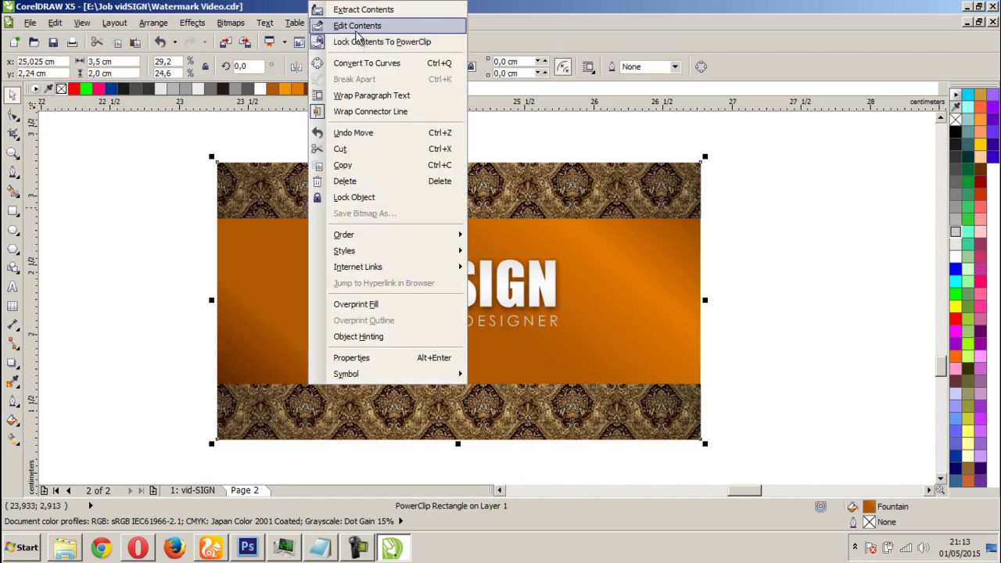
pyautogui.click(357, 29)
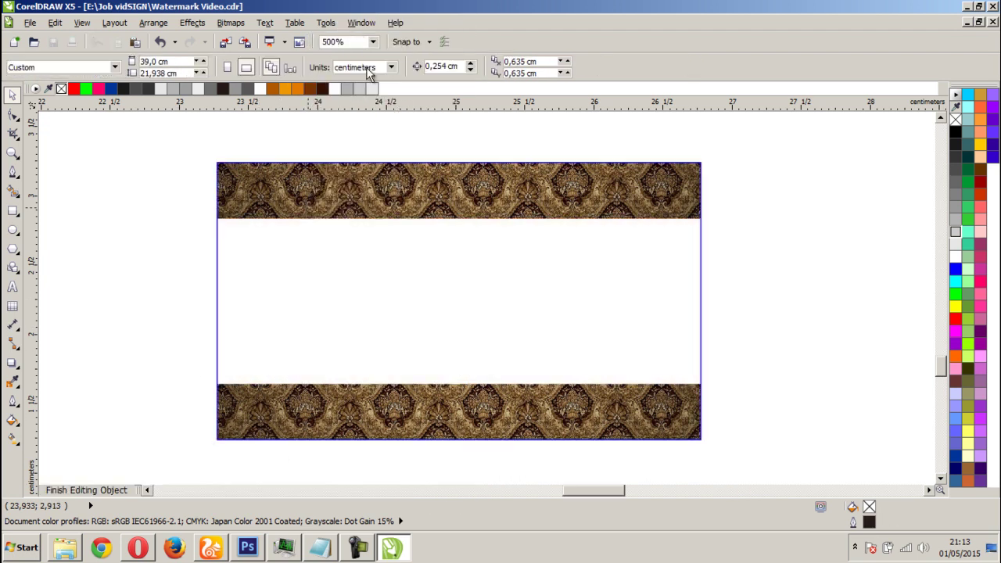
pyautogui.click(11, 363)
pyautogui.moveTo(458, 190); pyautogui.dragTo(451, 229)
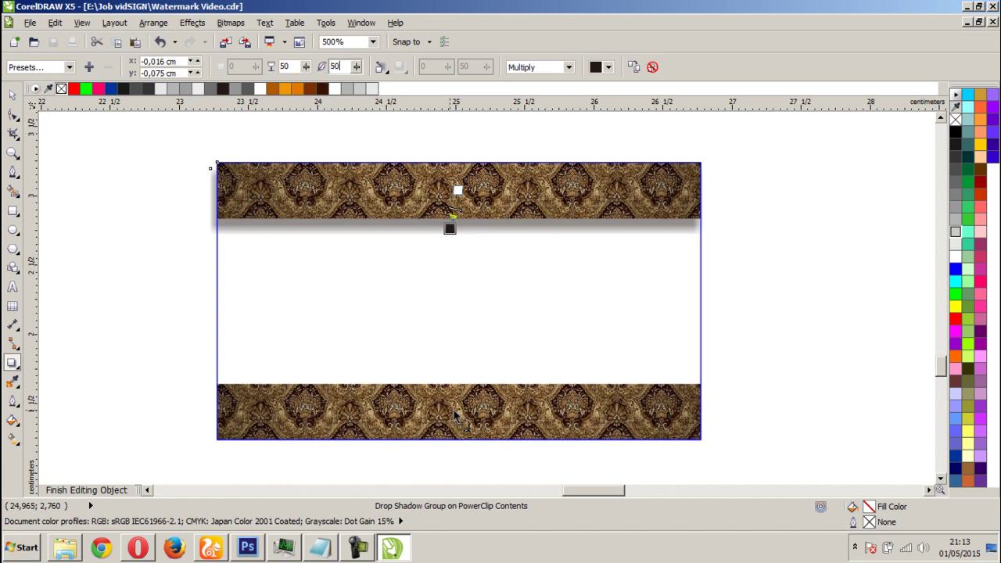
pyautogui.press('Return')
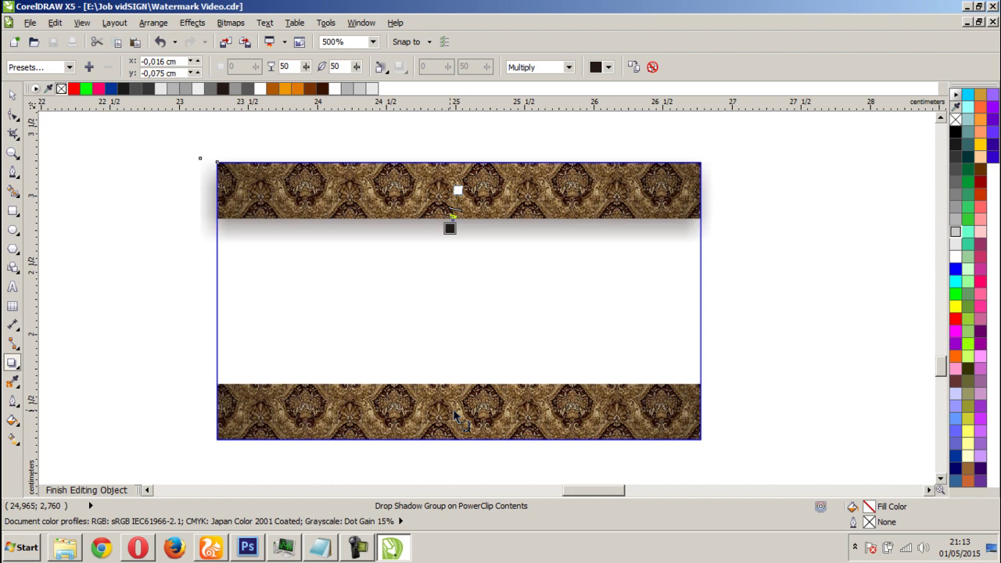
pyautogui.moveTo(450, 228); pyautogui.dragTo(470, 377)
pyautogui.moveTo(472, 377); pyautogui.dragTo(468, 374)
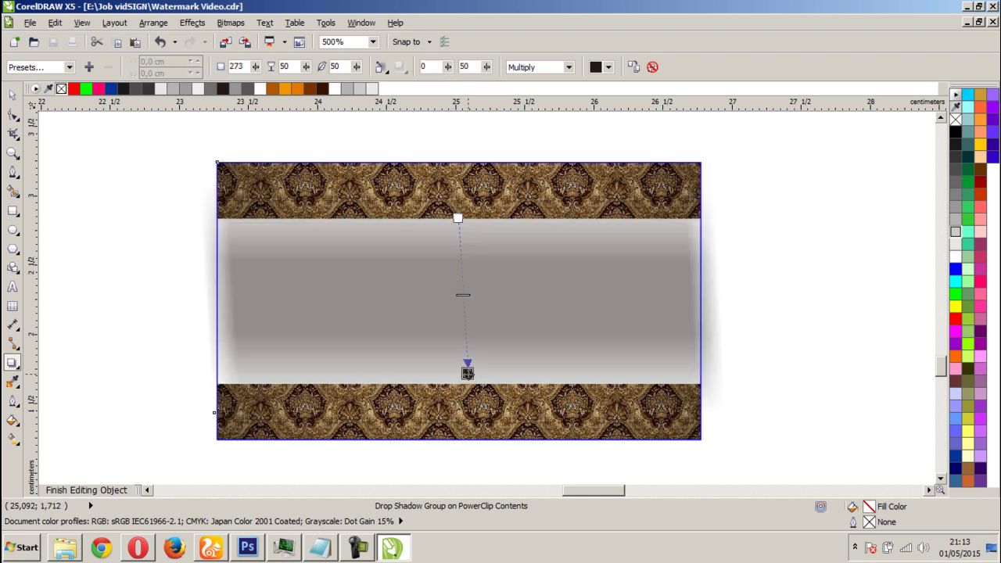
pyautogui.hotkey('ctrl', 'z')
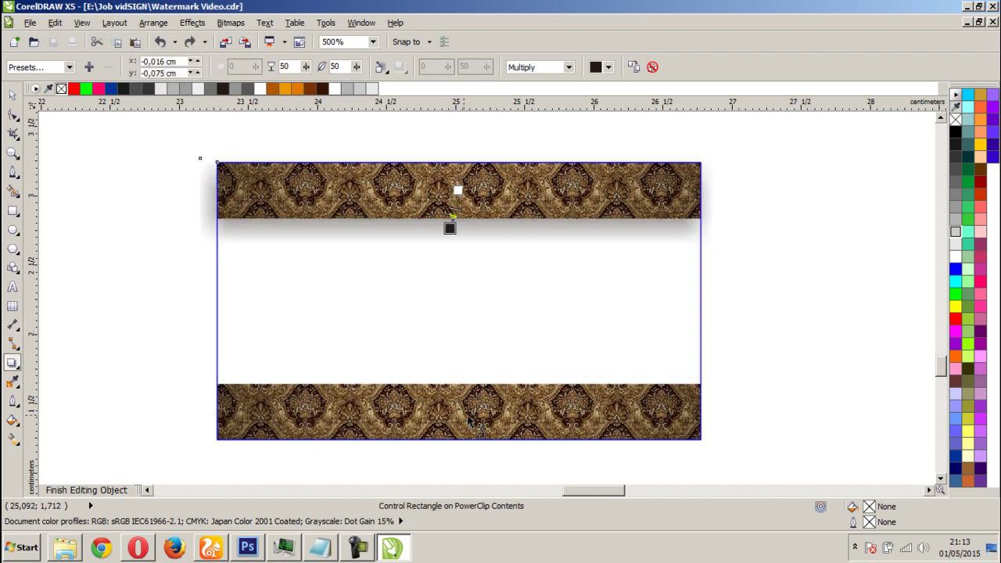
# Give the lower batik strip an upward drop shadow offset about 0.02 cm and 0.075 cm with 50 feathering, and finish editing the PowerClip
pyautogui.click(471, 423)
pyautogui.moveTo(469, 418); pyautogui.dragTo(468, 372)
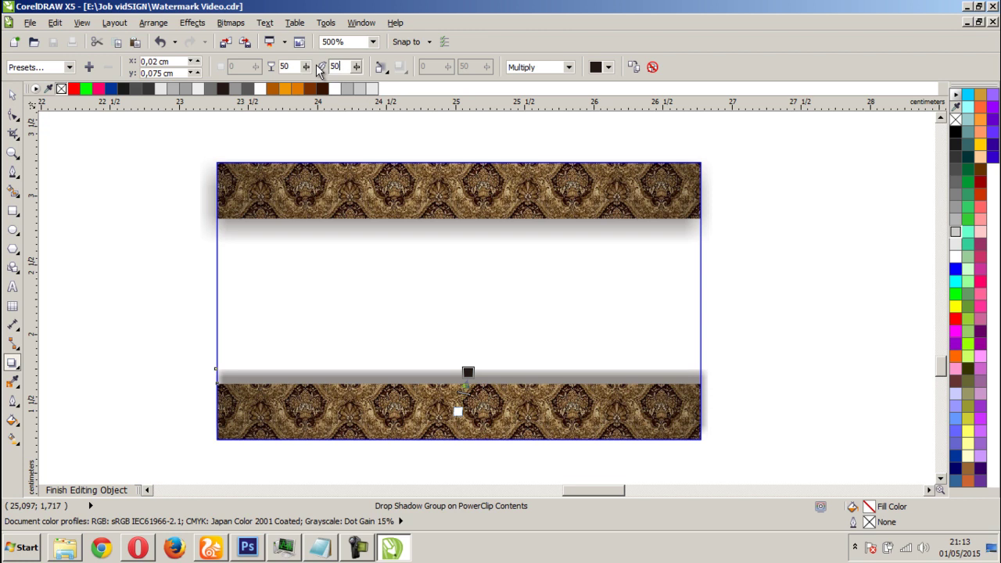
pyautogui.write('50')
pyautogui.press('Return')
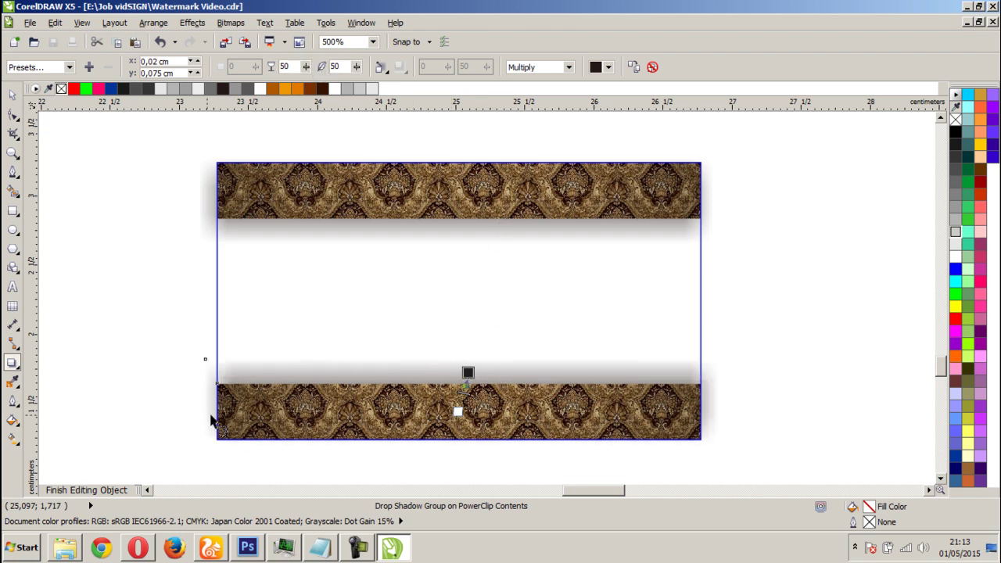
pyautogui.click(97, 489)
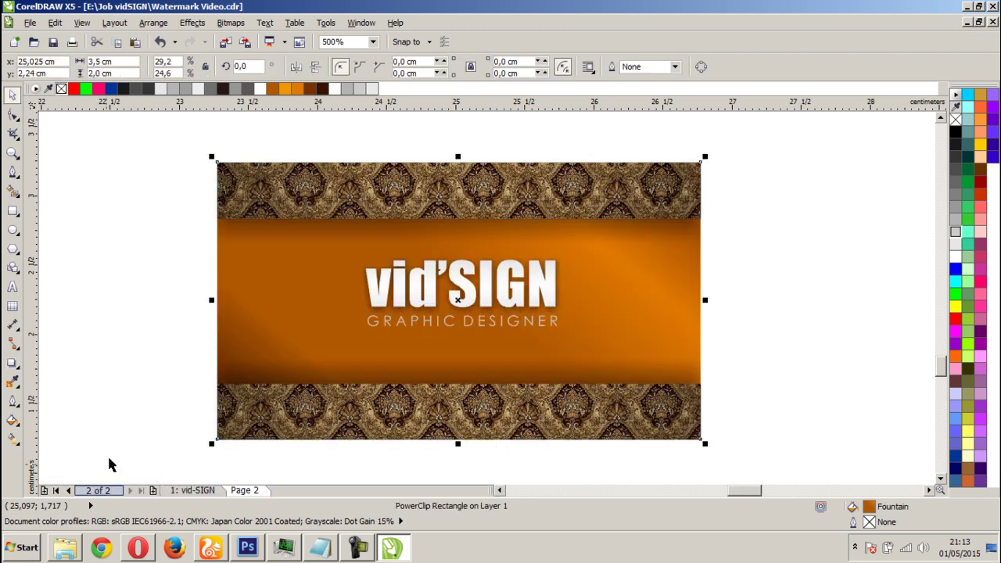
pyautogui.click(141, 385)
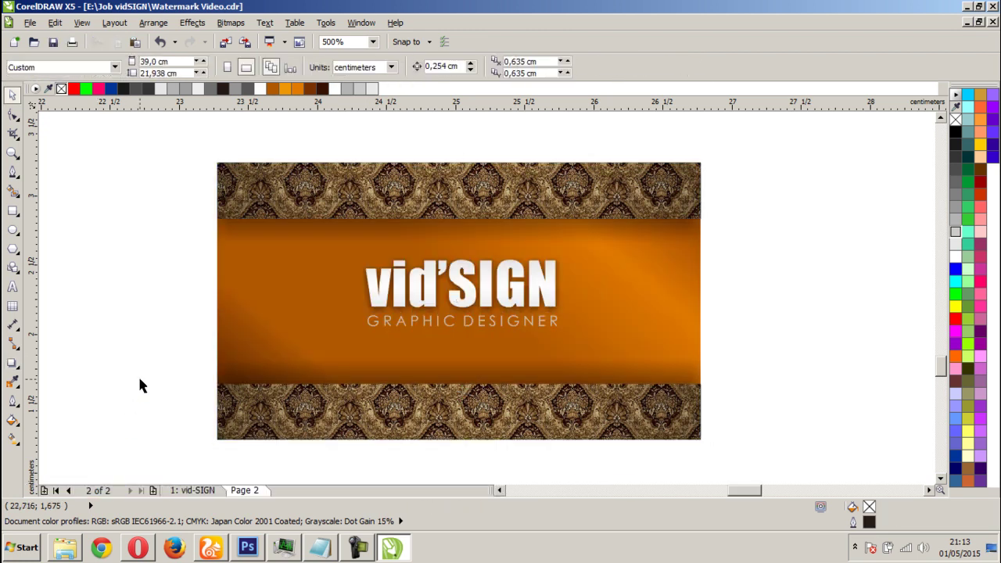
# Examine the whole finished design up close
pyautogui.scroll(-3, 408, 313)
pyautogui.scroll(3, 408, 313)
pyautogui.click(409, 313)
pyautogui.click(223, 266)
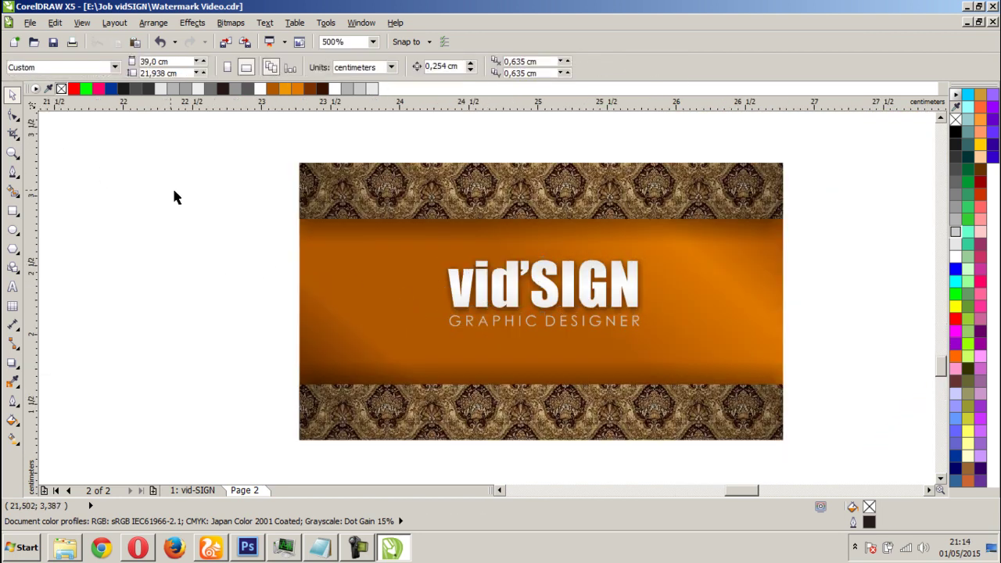
pyautogui.click(13, 153)
pyautogui.moveTo(236, 135); pyautogui.dragTo(823, 471)
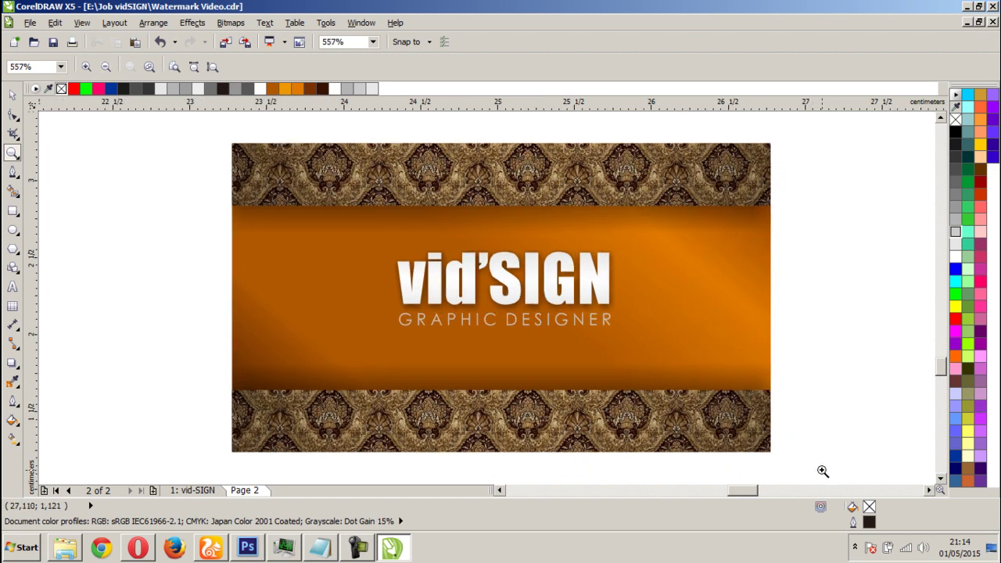
# Switch to Google Translate in the browser and translate "demikian tutorial dari kami," from Indonesian to English
pyautogui.click(209, 550)
pyautogui.click(254, 13)
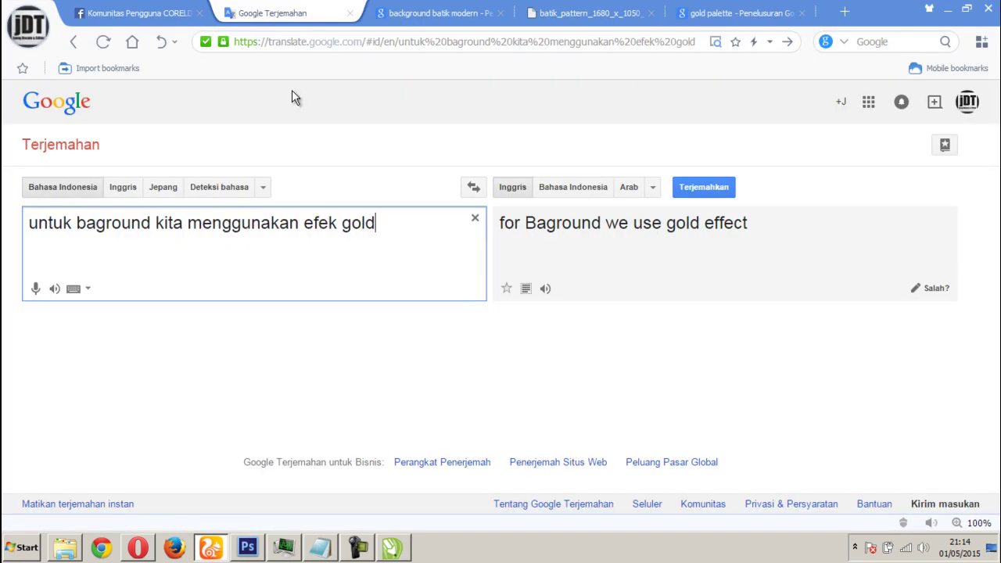
pyautogui.hotkey('ctrl', 'a')
pyautogui.write('DE')
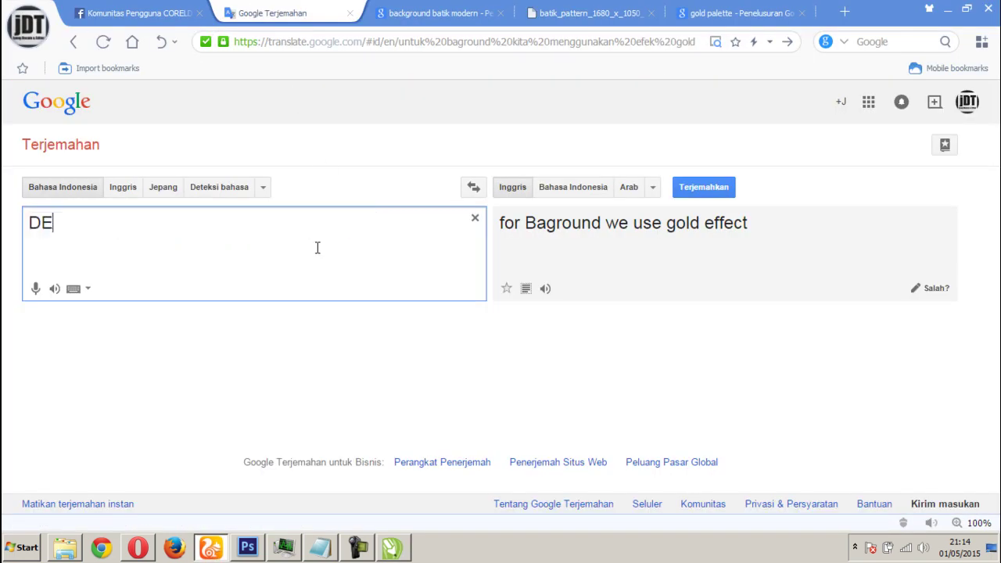
pyautogui.write('MIKI')
pyautogui.press('BackSpace')
pyautogui.press('BackSpace')
pyautogui.press('BackSpace')
pyautogui.press('BackSpace')
pyautogui.press('BackSpace')
pyautogui.press('BackSpace')
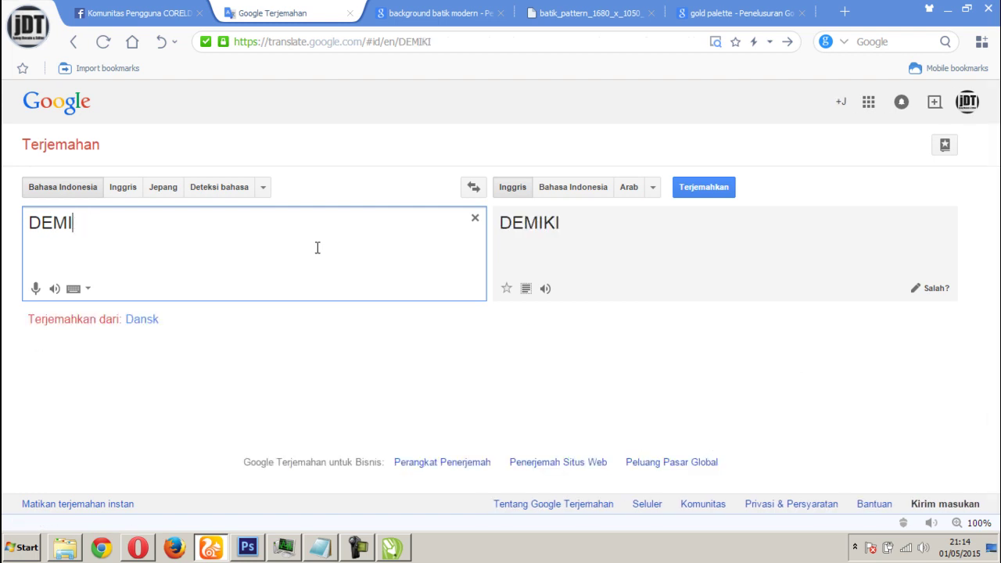
pyautogui.write('demikian tut')
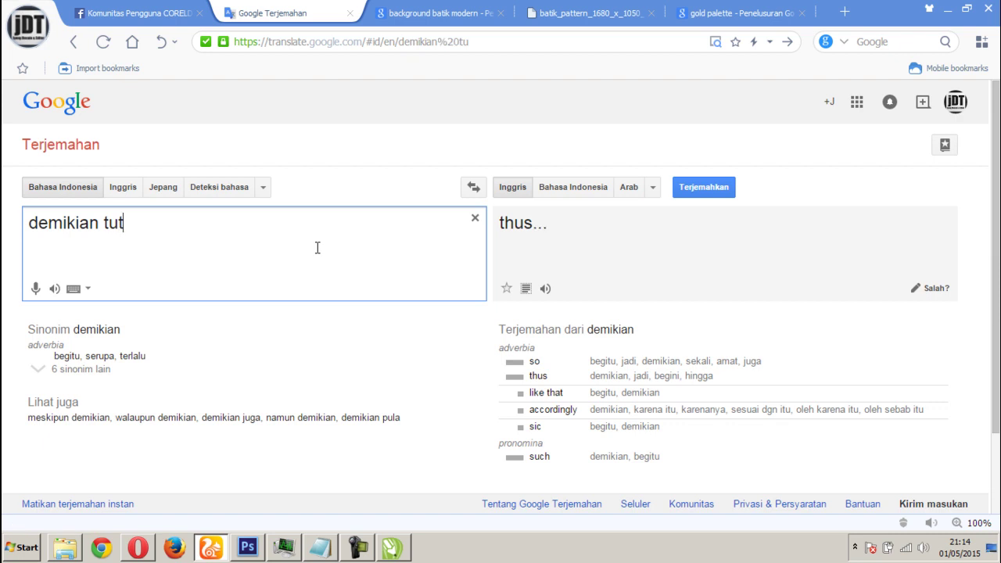
pyautogui.write('orial dari ')
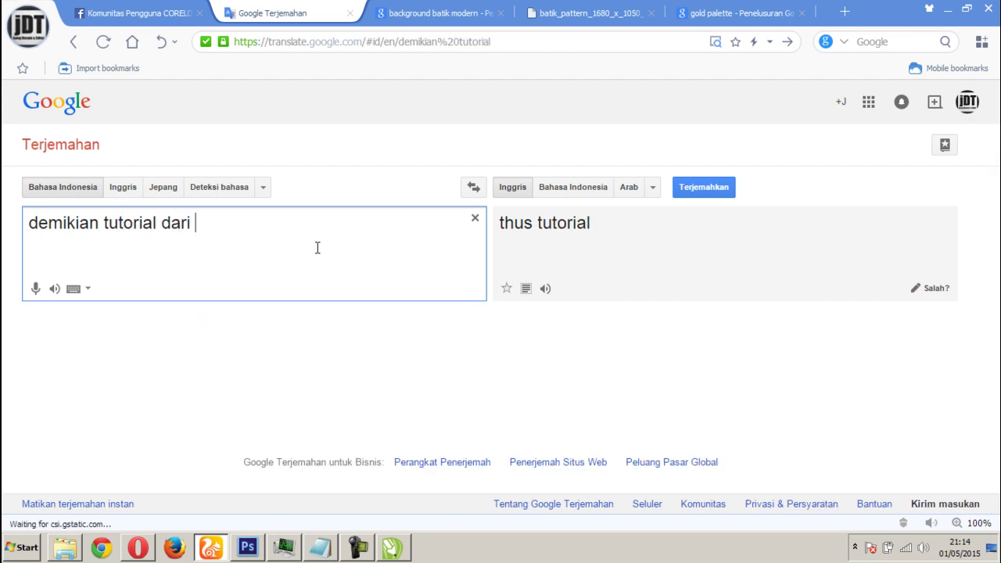
pyautogui.write('kami,')
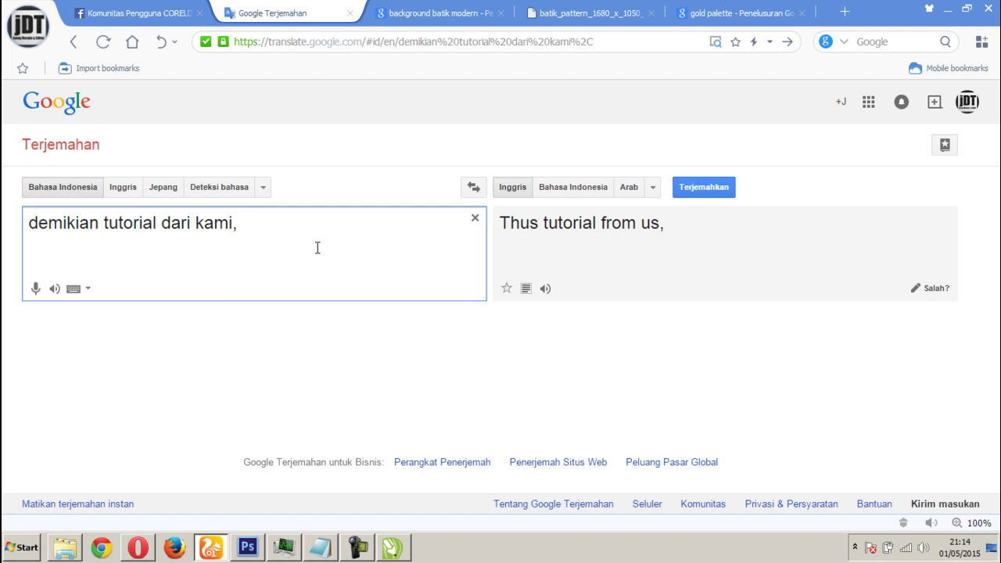
# Replace the source text with "semoga bermanfaat" to translate it into English
pyautogui.hotkey('ctrl', 'a')
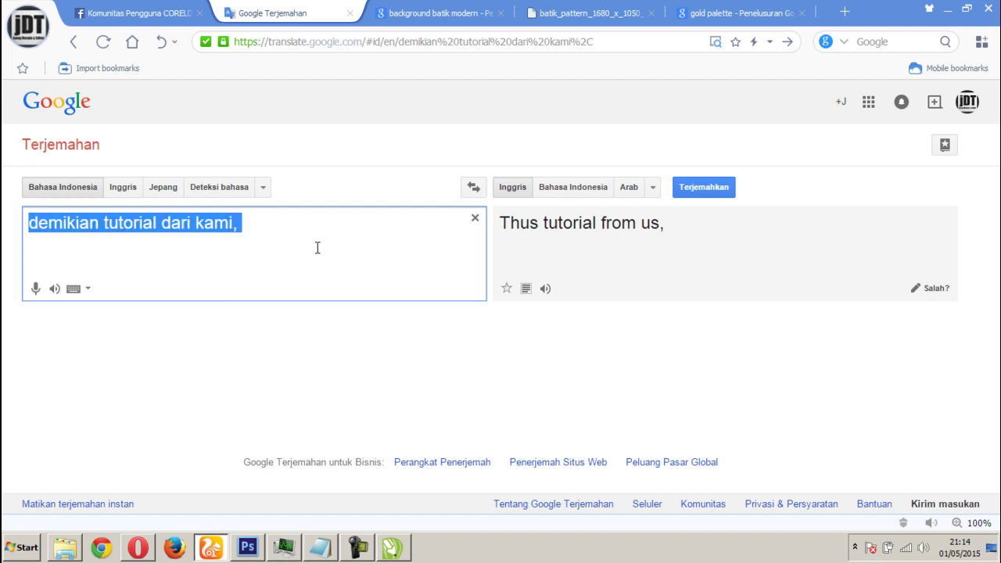
pyautogui.write('semoga ')
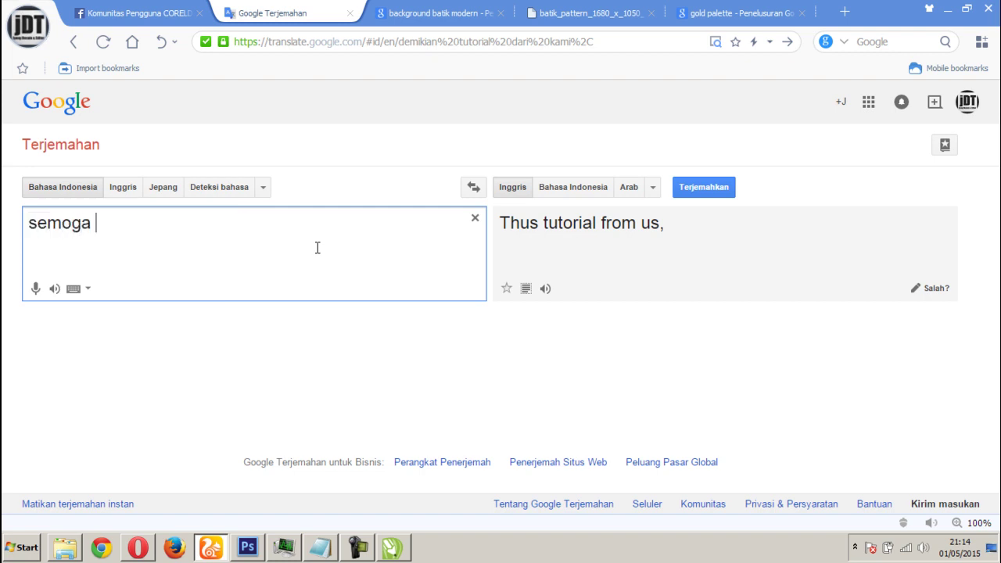
pyautogui.write('bermanffa')
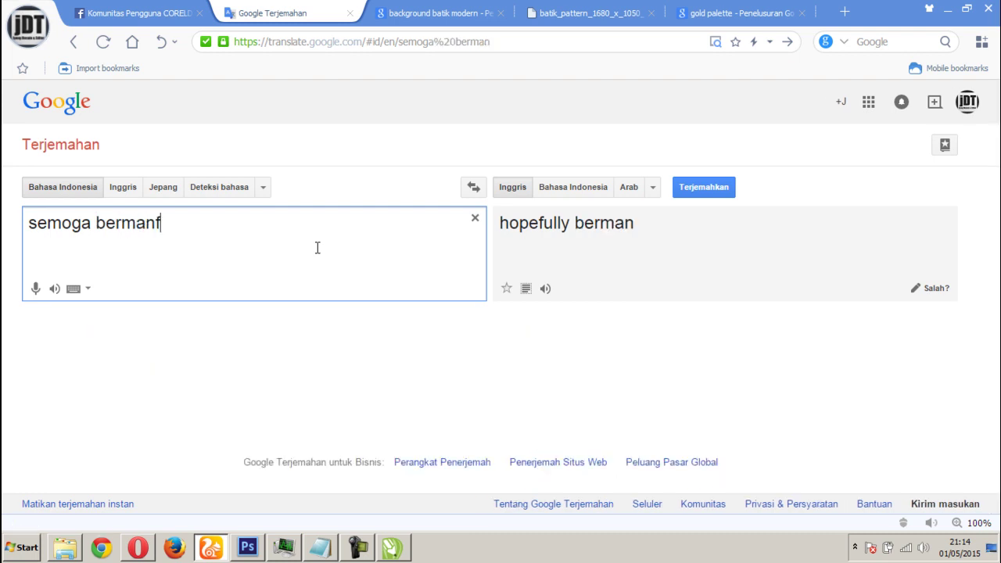
pyautogui.press('BackSpace')
pyautogui.press('BackSpace')
pyautogui.write('a')
# Replace the source text with "terima kasih" to translate it into English
pyautogui.hotkey('ctrl', 'a')
pyautogui.write('t')
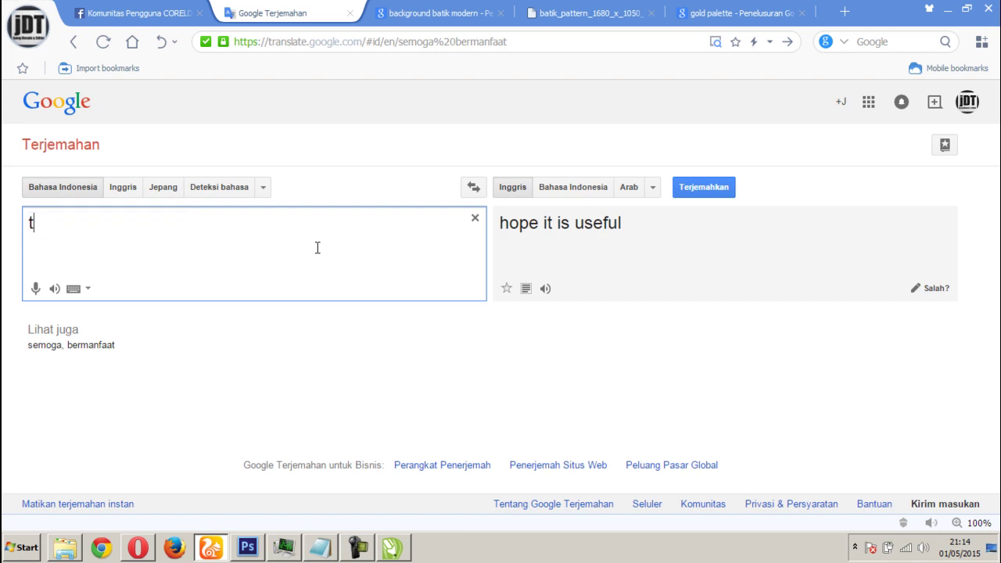
pyautogui.write('erima kasih')
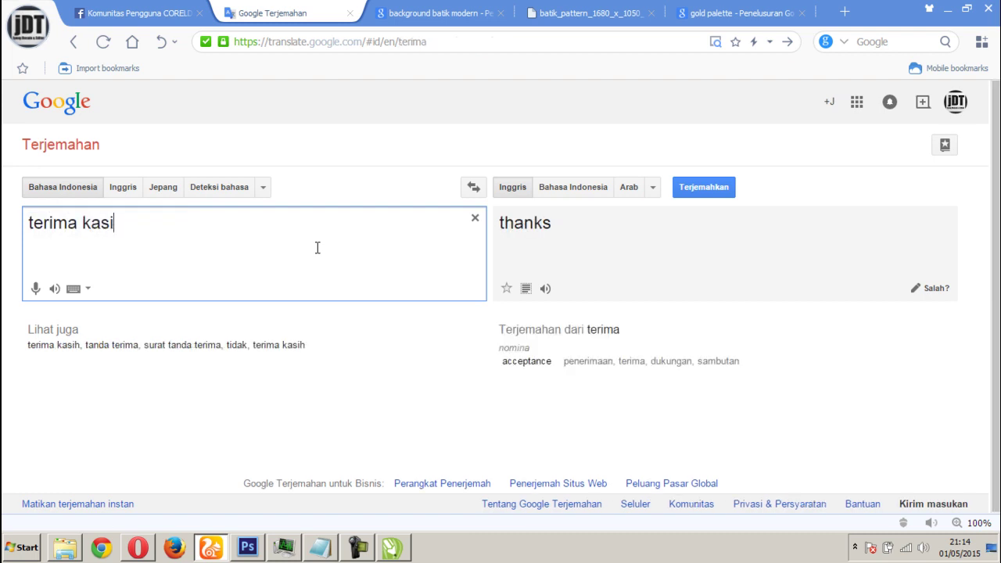